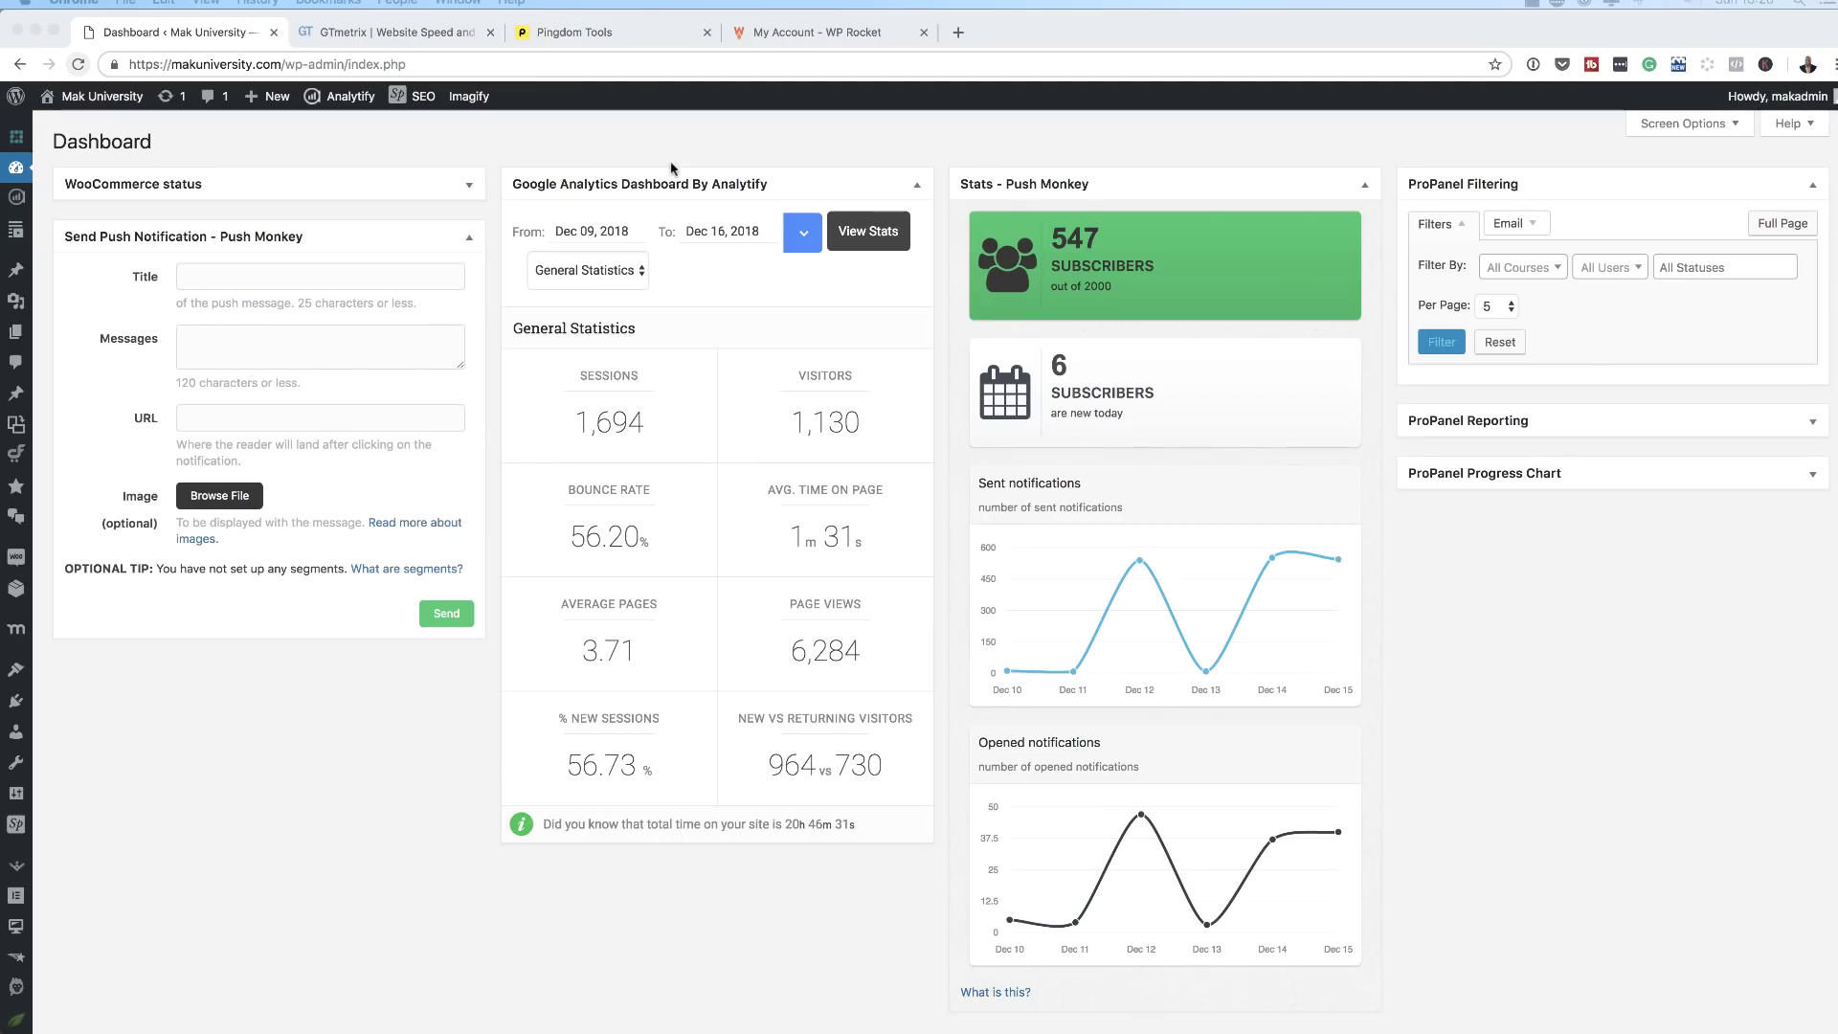
pyautogui.click(283, 66)
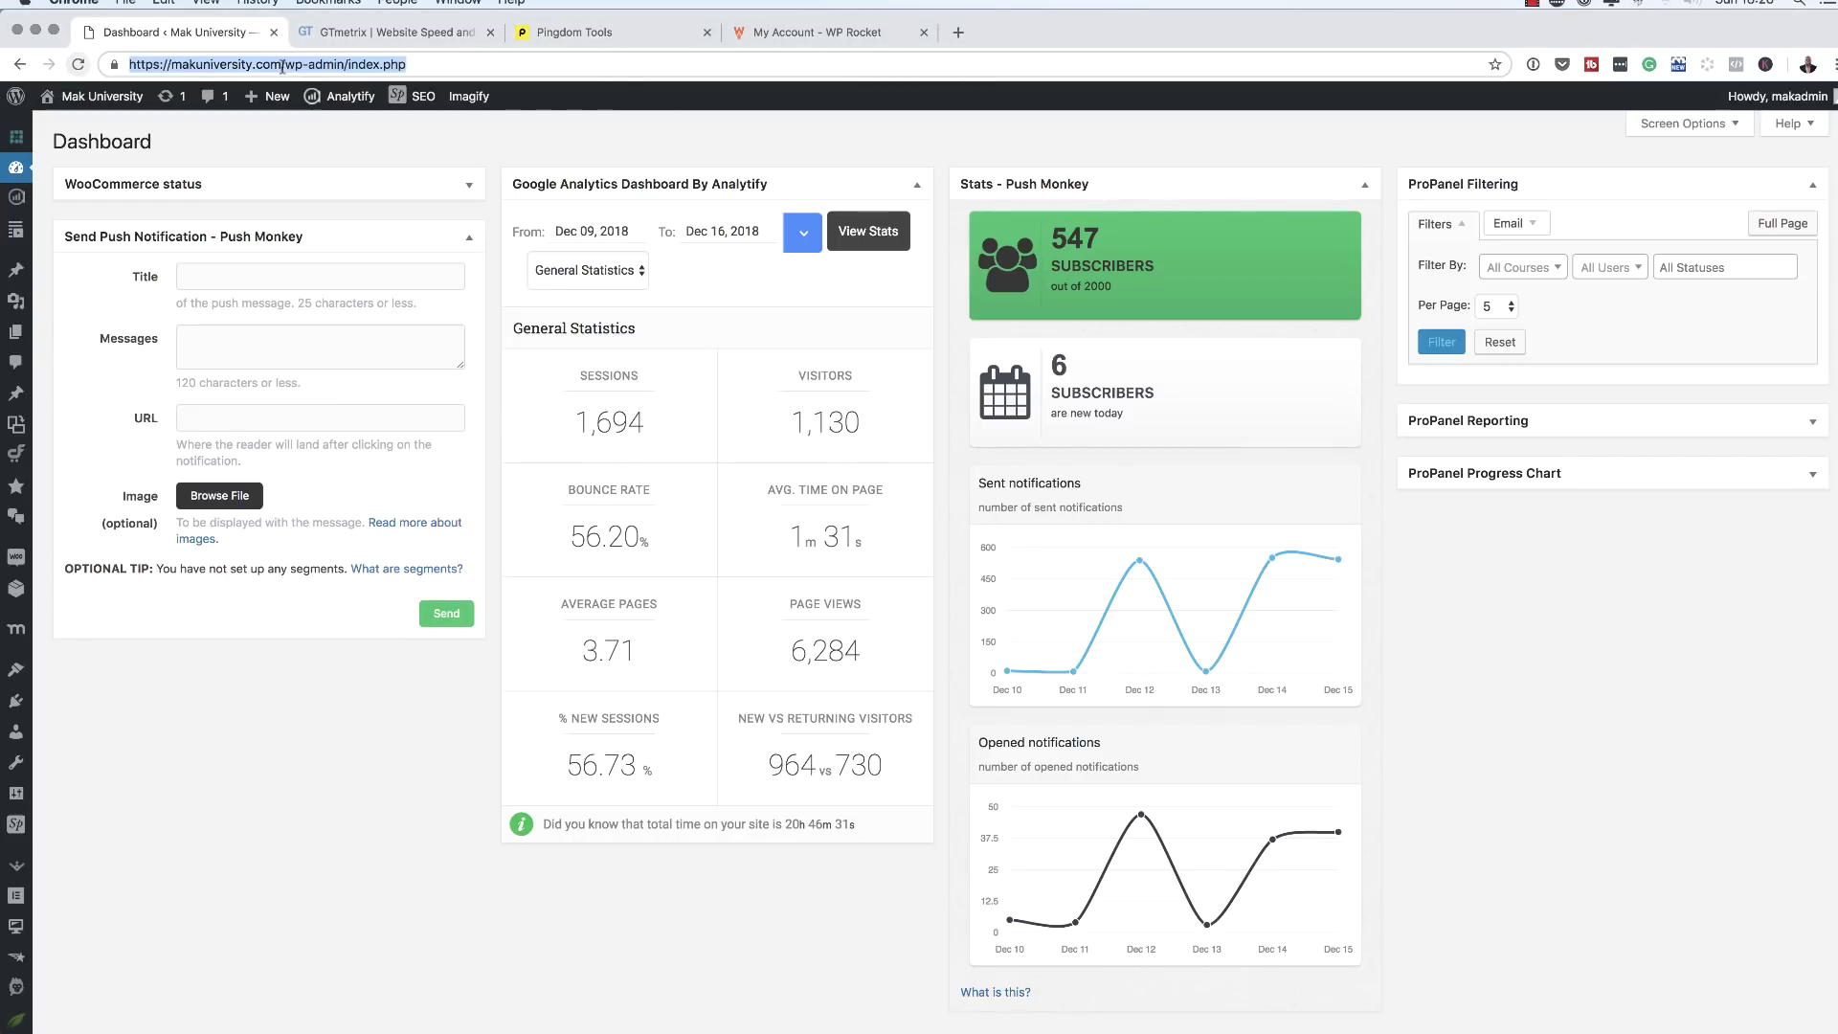
pyautogui.click(283, 66)
pyautogui.press('ctrl+super+f')
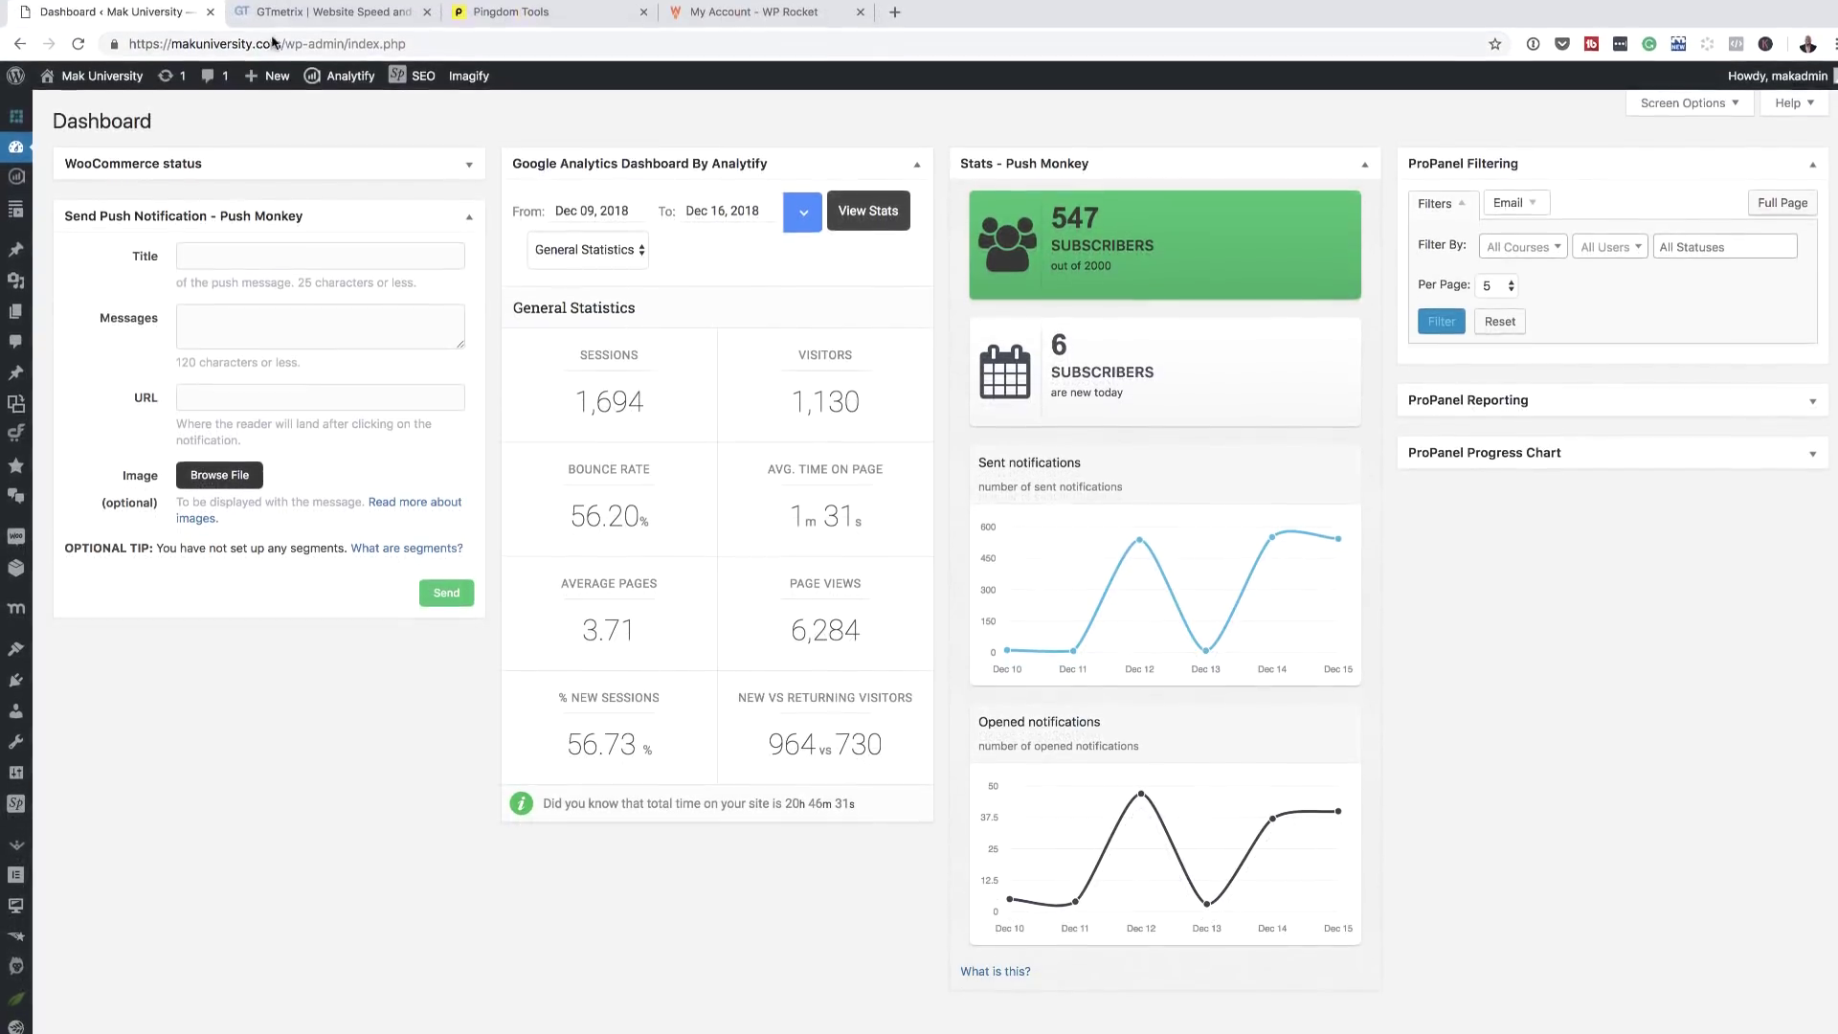
pyautogui.moveTo(280, 43); pyautogui.dragTo(113, 46)
pyautogui.hotkey('ctrl', 'c')
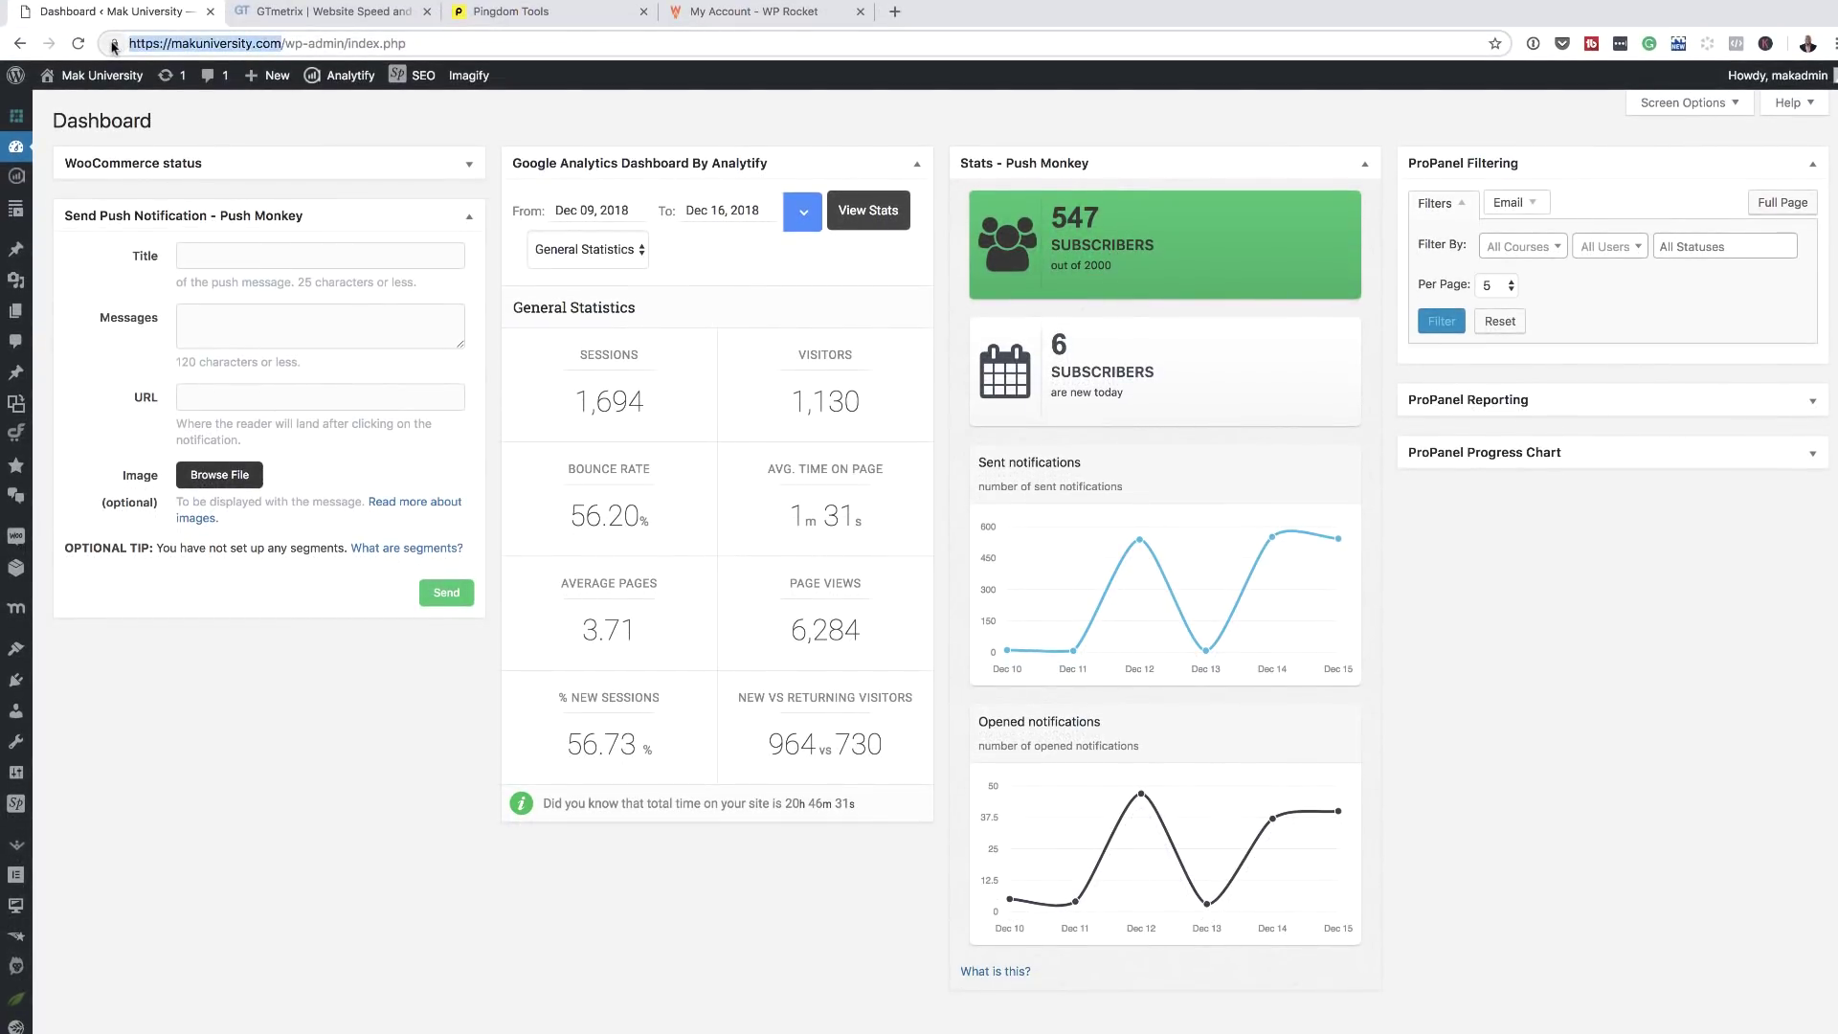
pyautogui.click(341, 11)
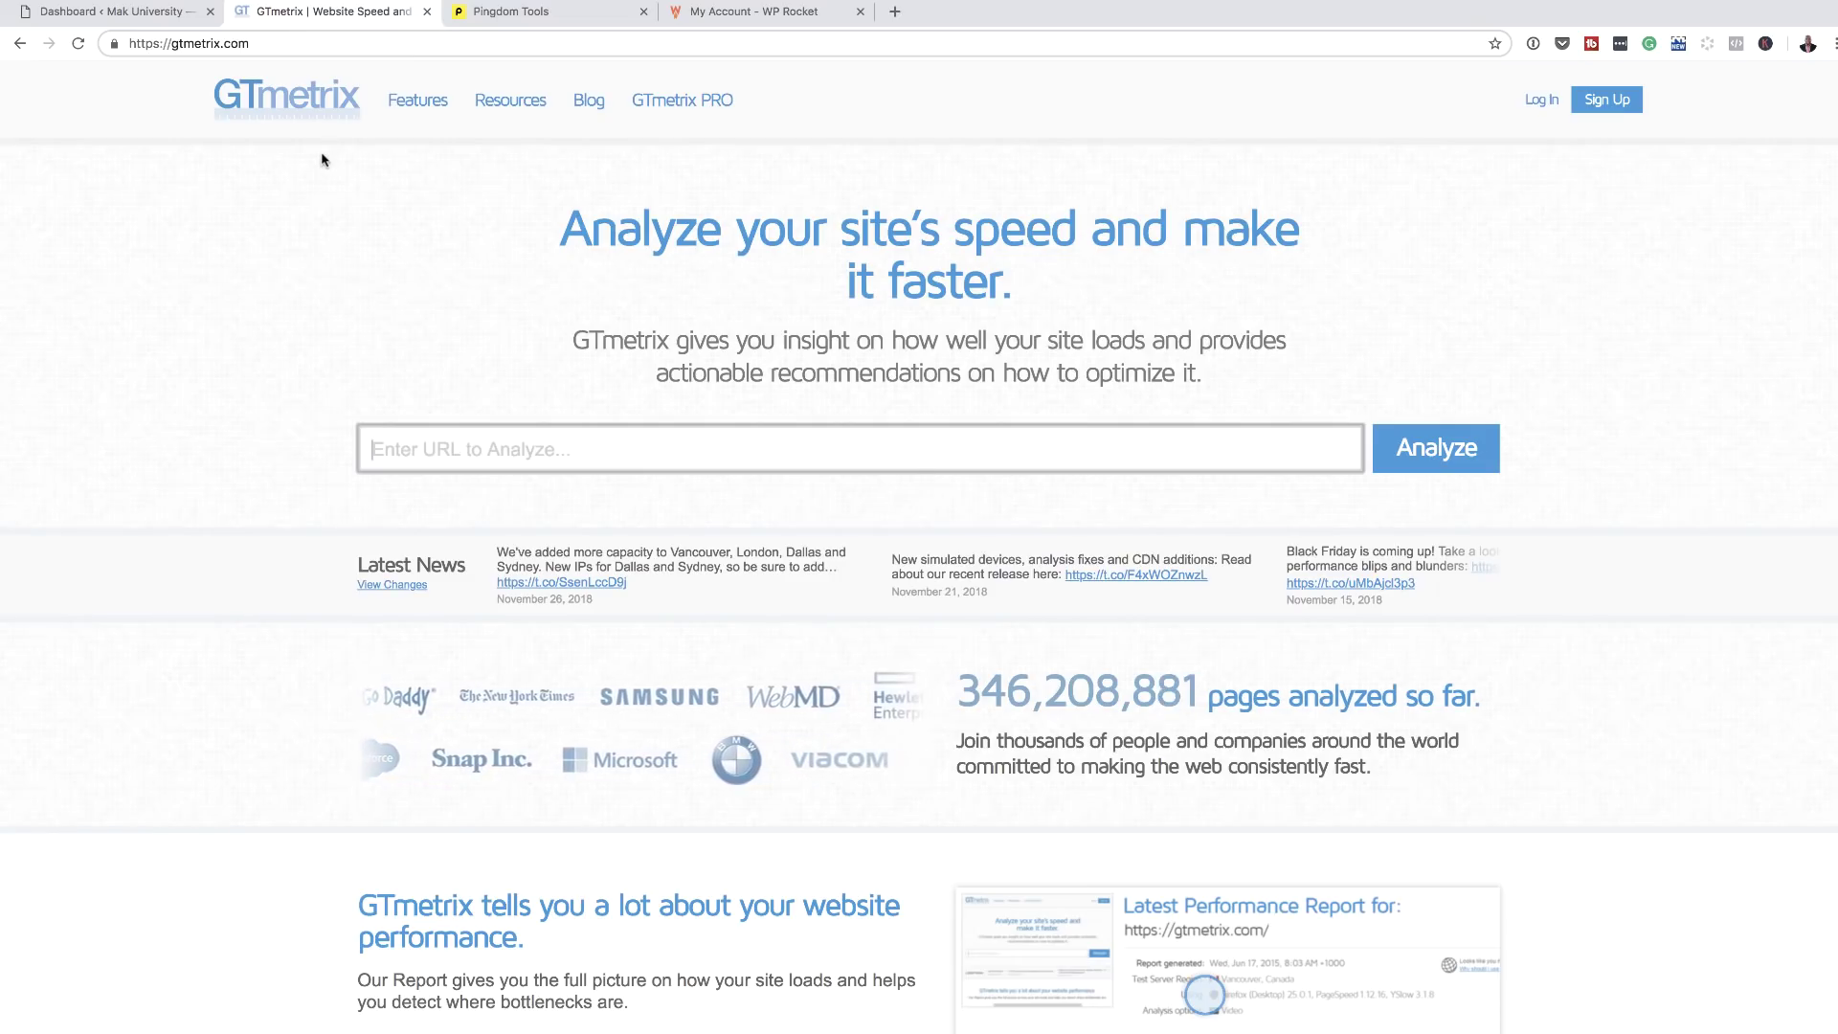
pyautogui.click(731, 448)
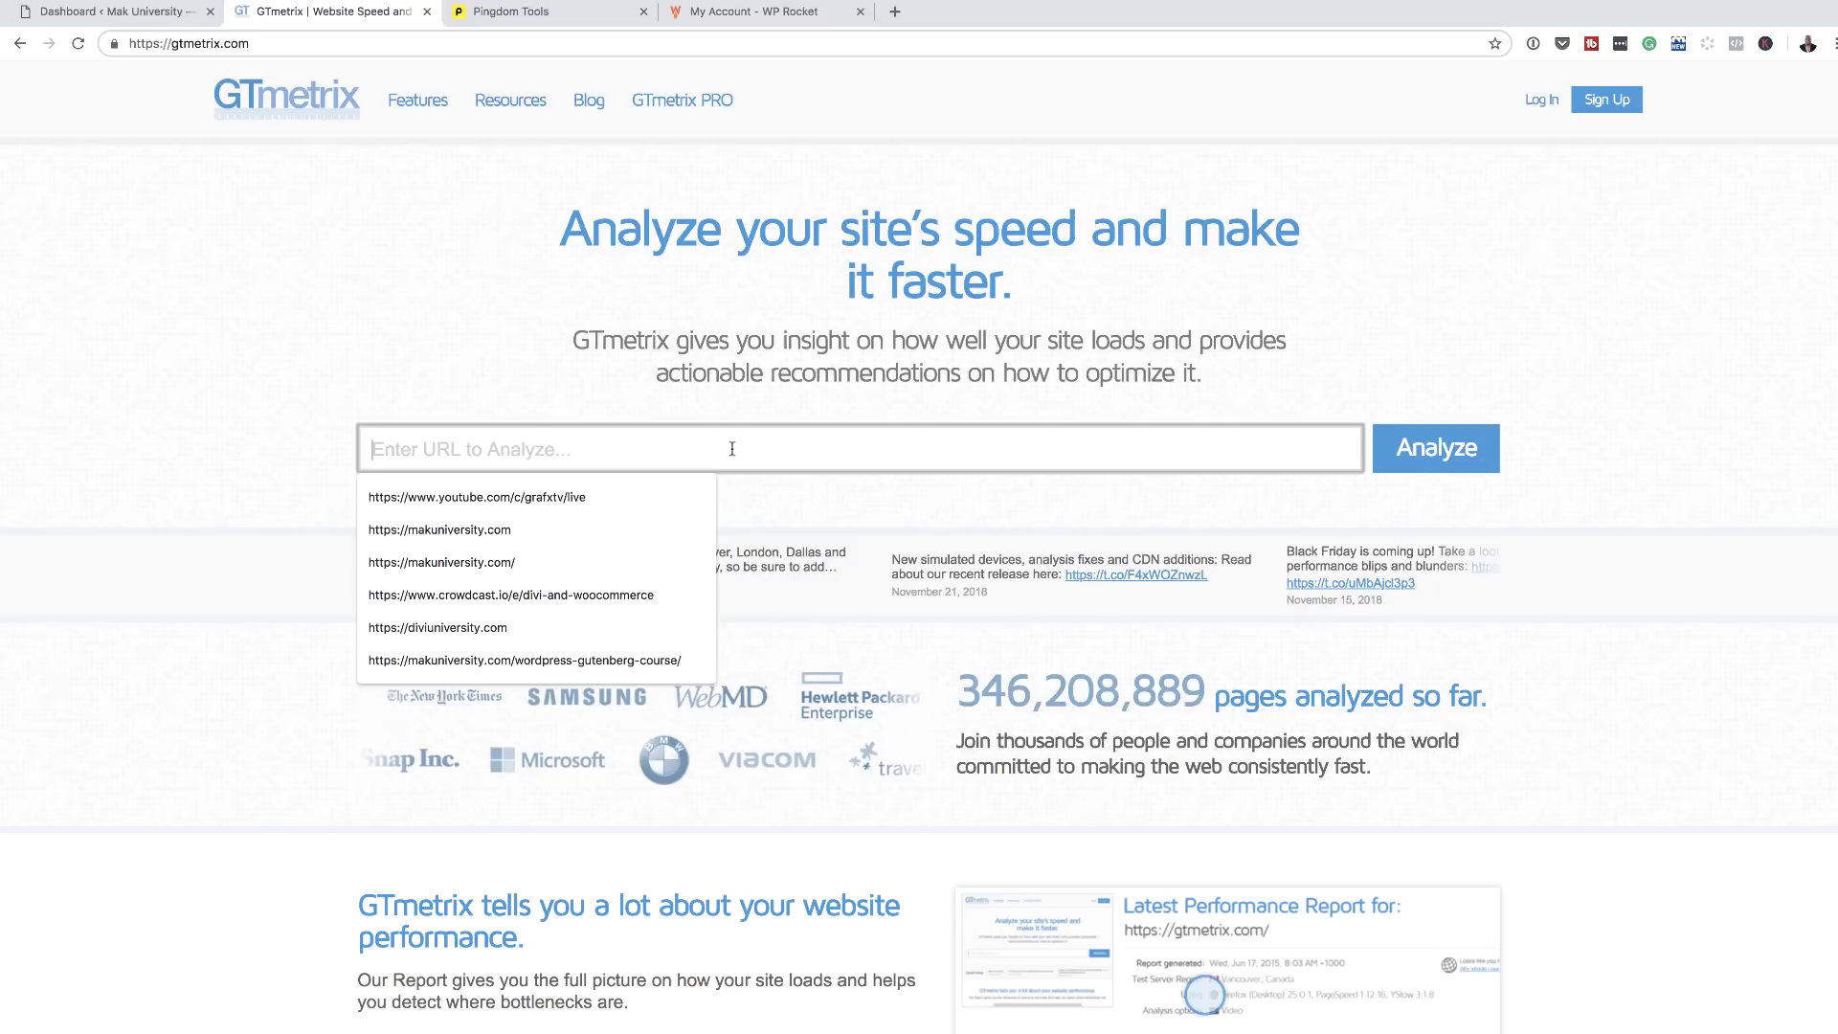
pyautogui.hotkey('ctrl', 'v')
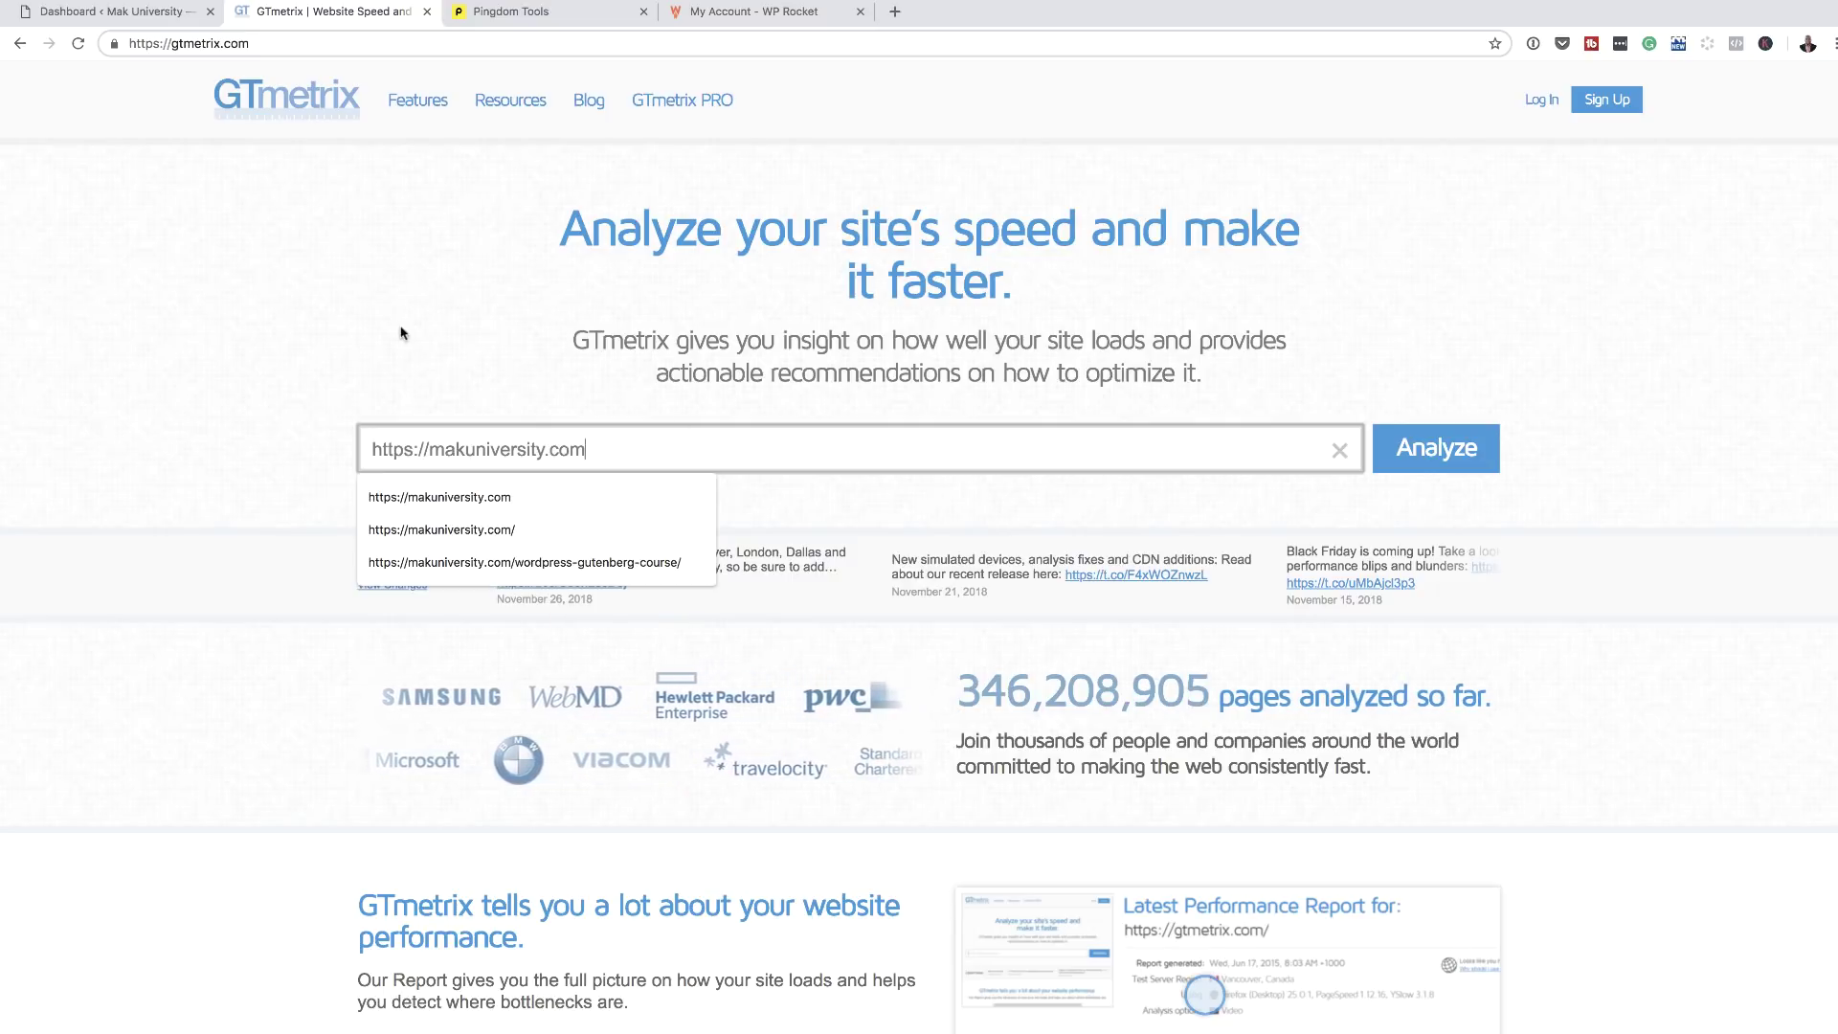
pyautogui.write('/')
pyautogui.click(301, 424)
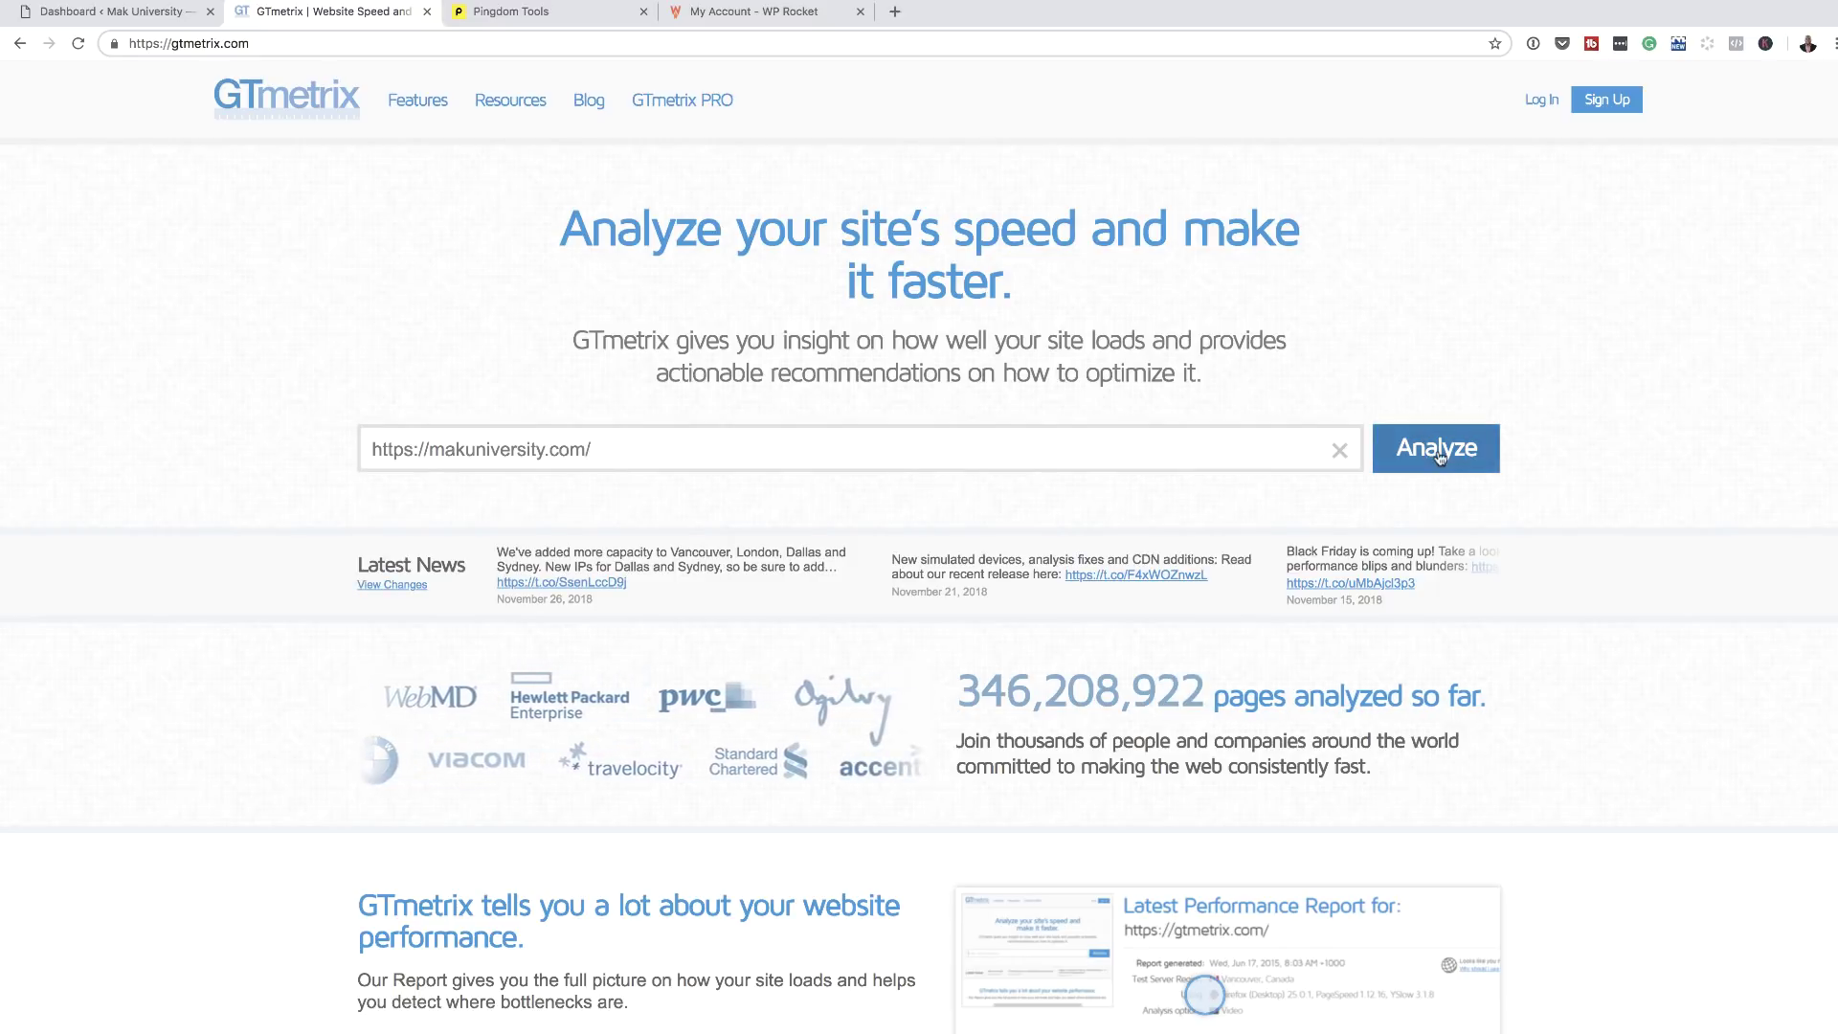
pyautogui.click(1438, 456)
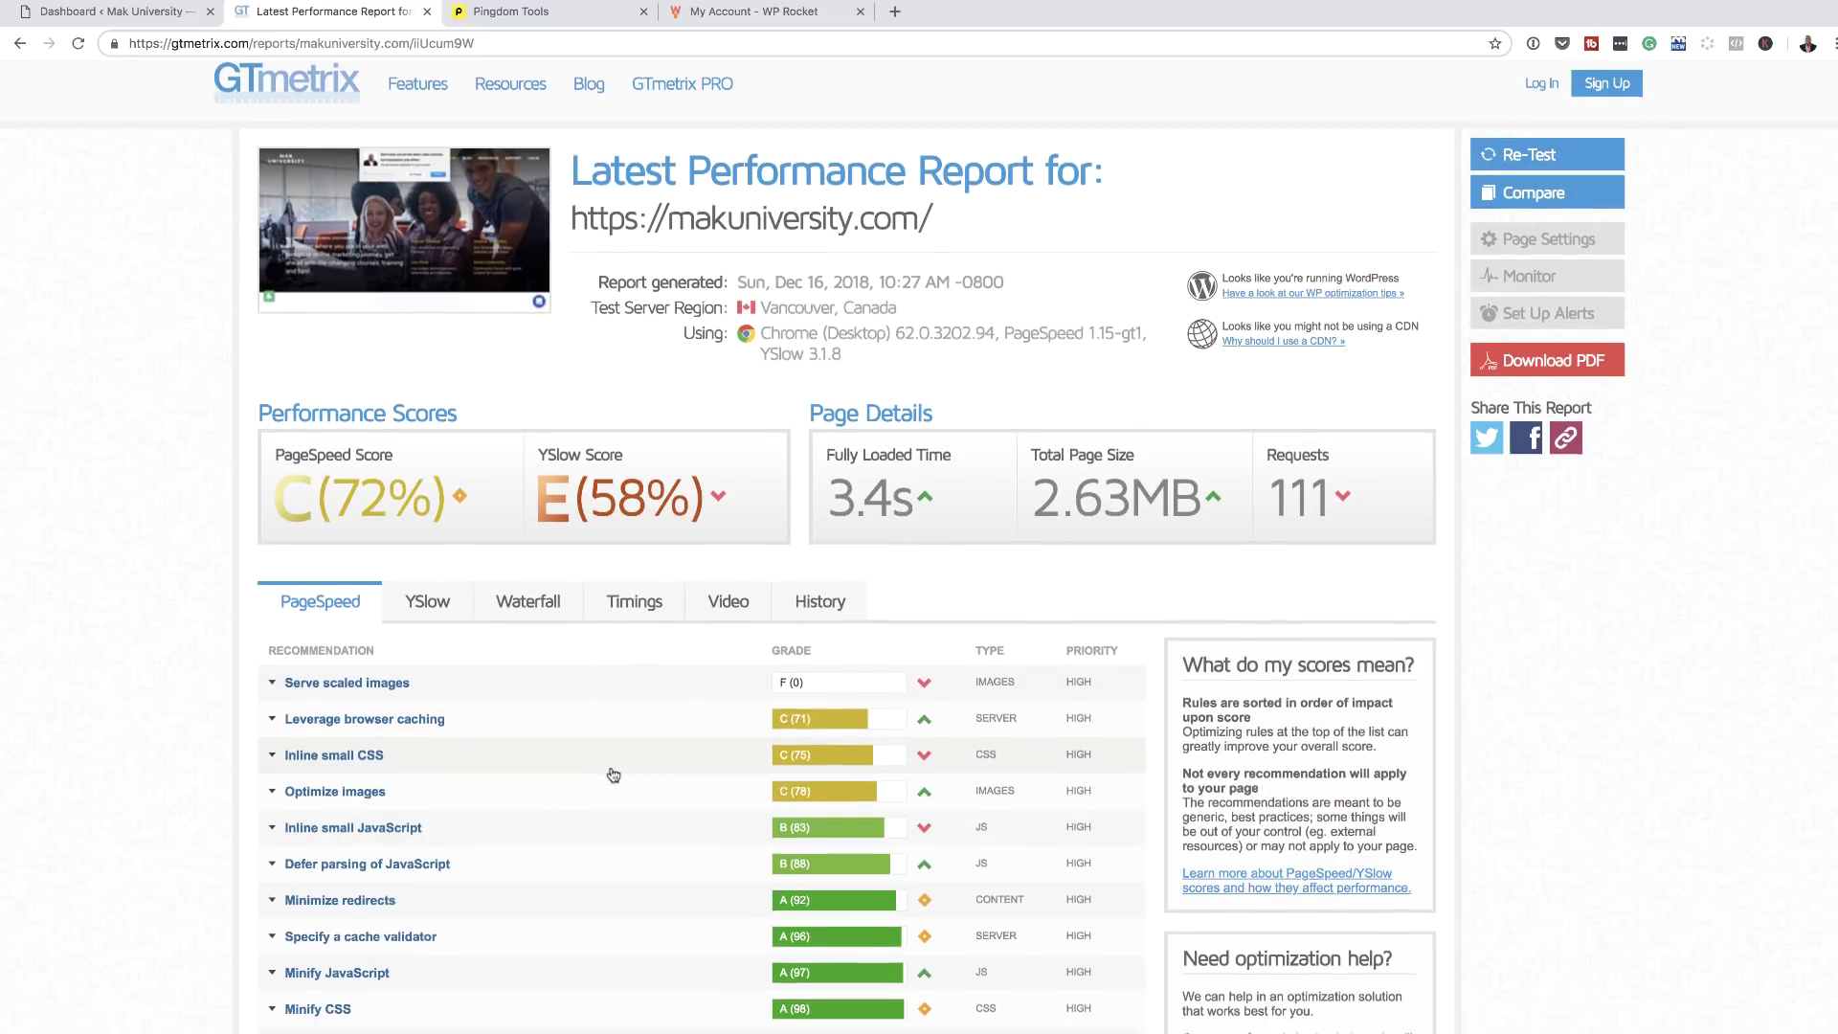
pyautogui.scroll(-3, 613, 771)
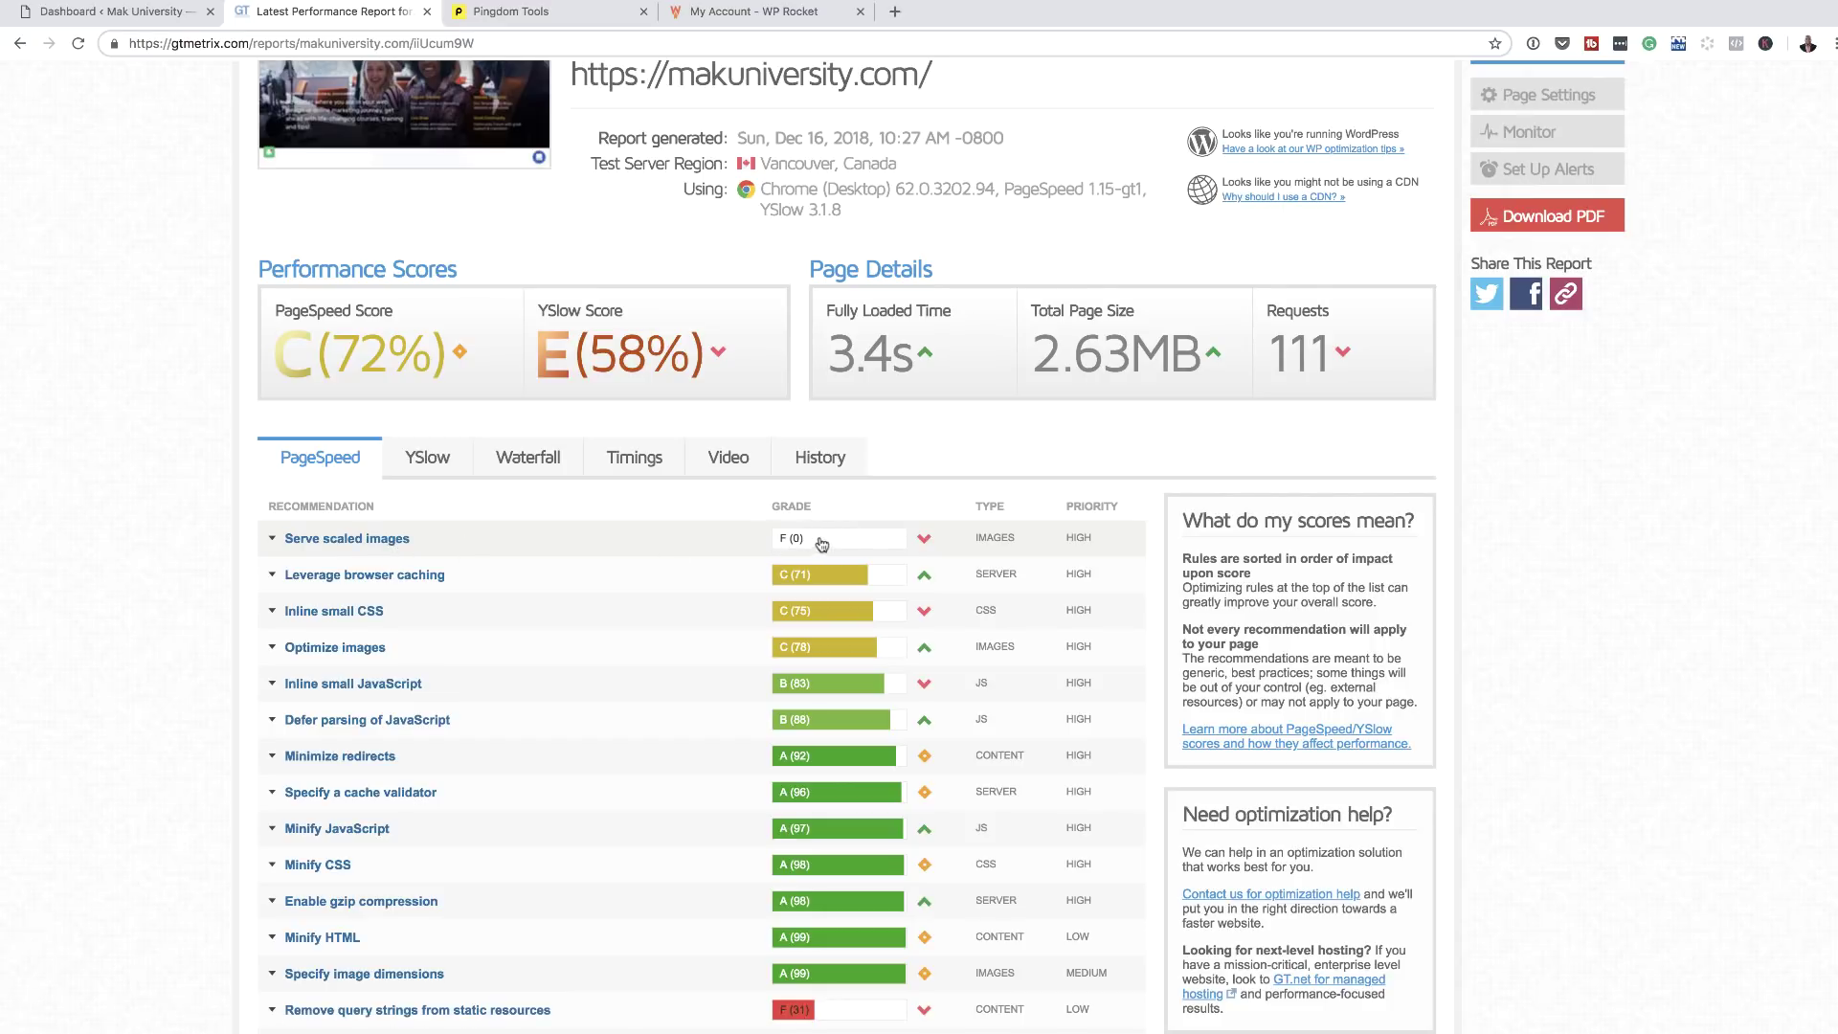
pyautogui.click(924, 544)
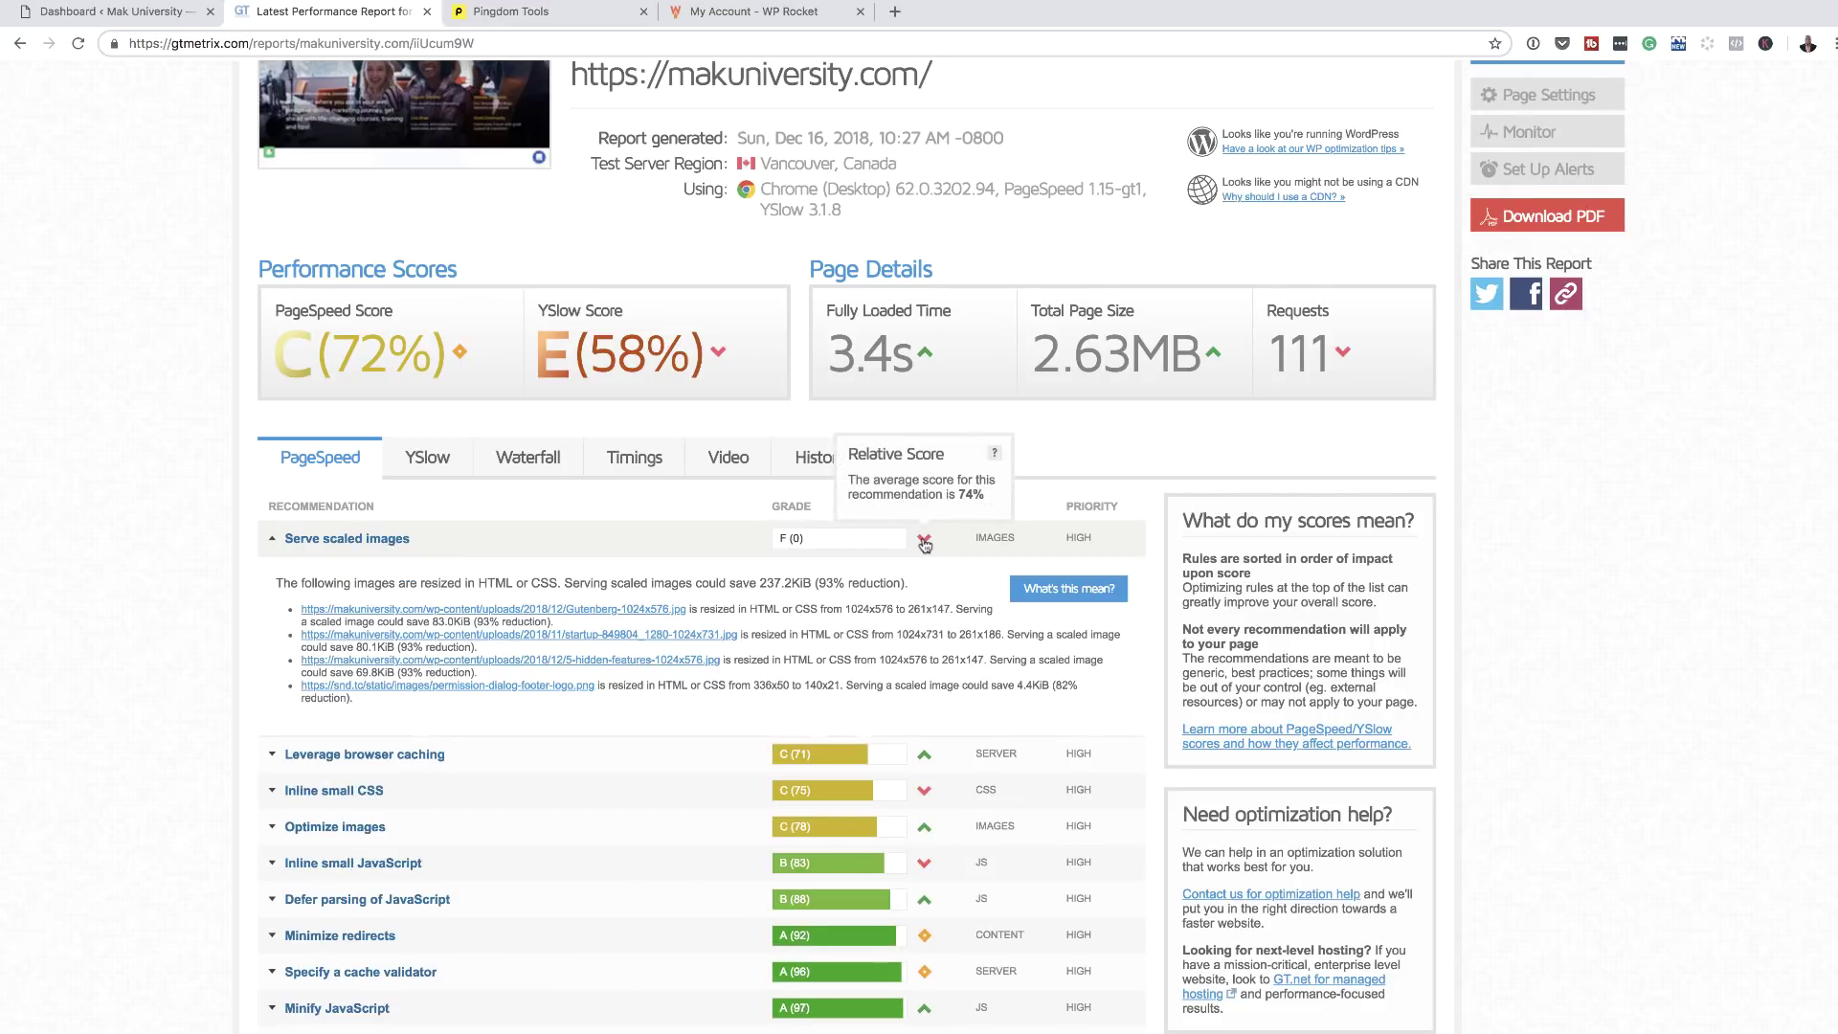
pyautogui.click(925, 543)
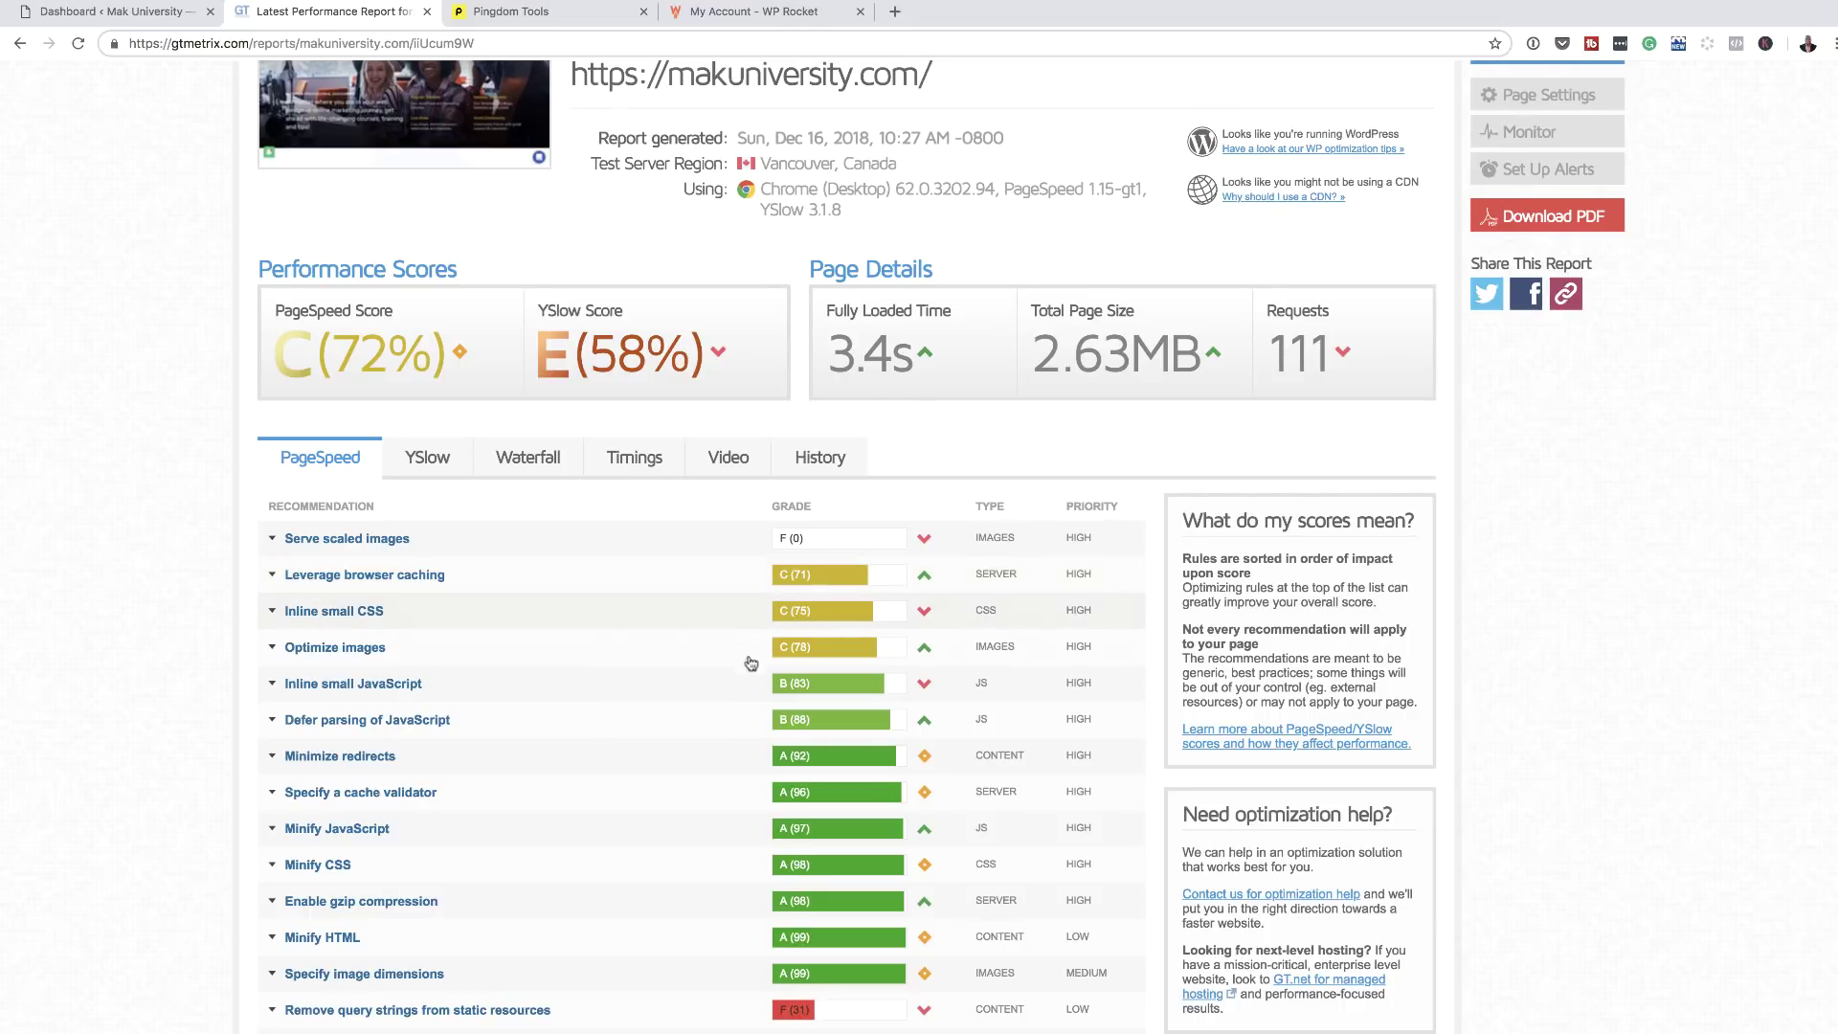
pyautogui.scroll(-5, 690, 814)
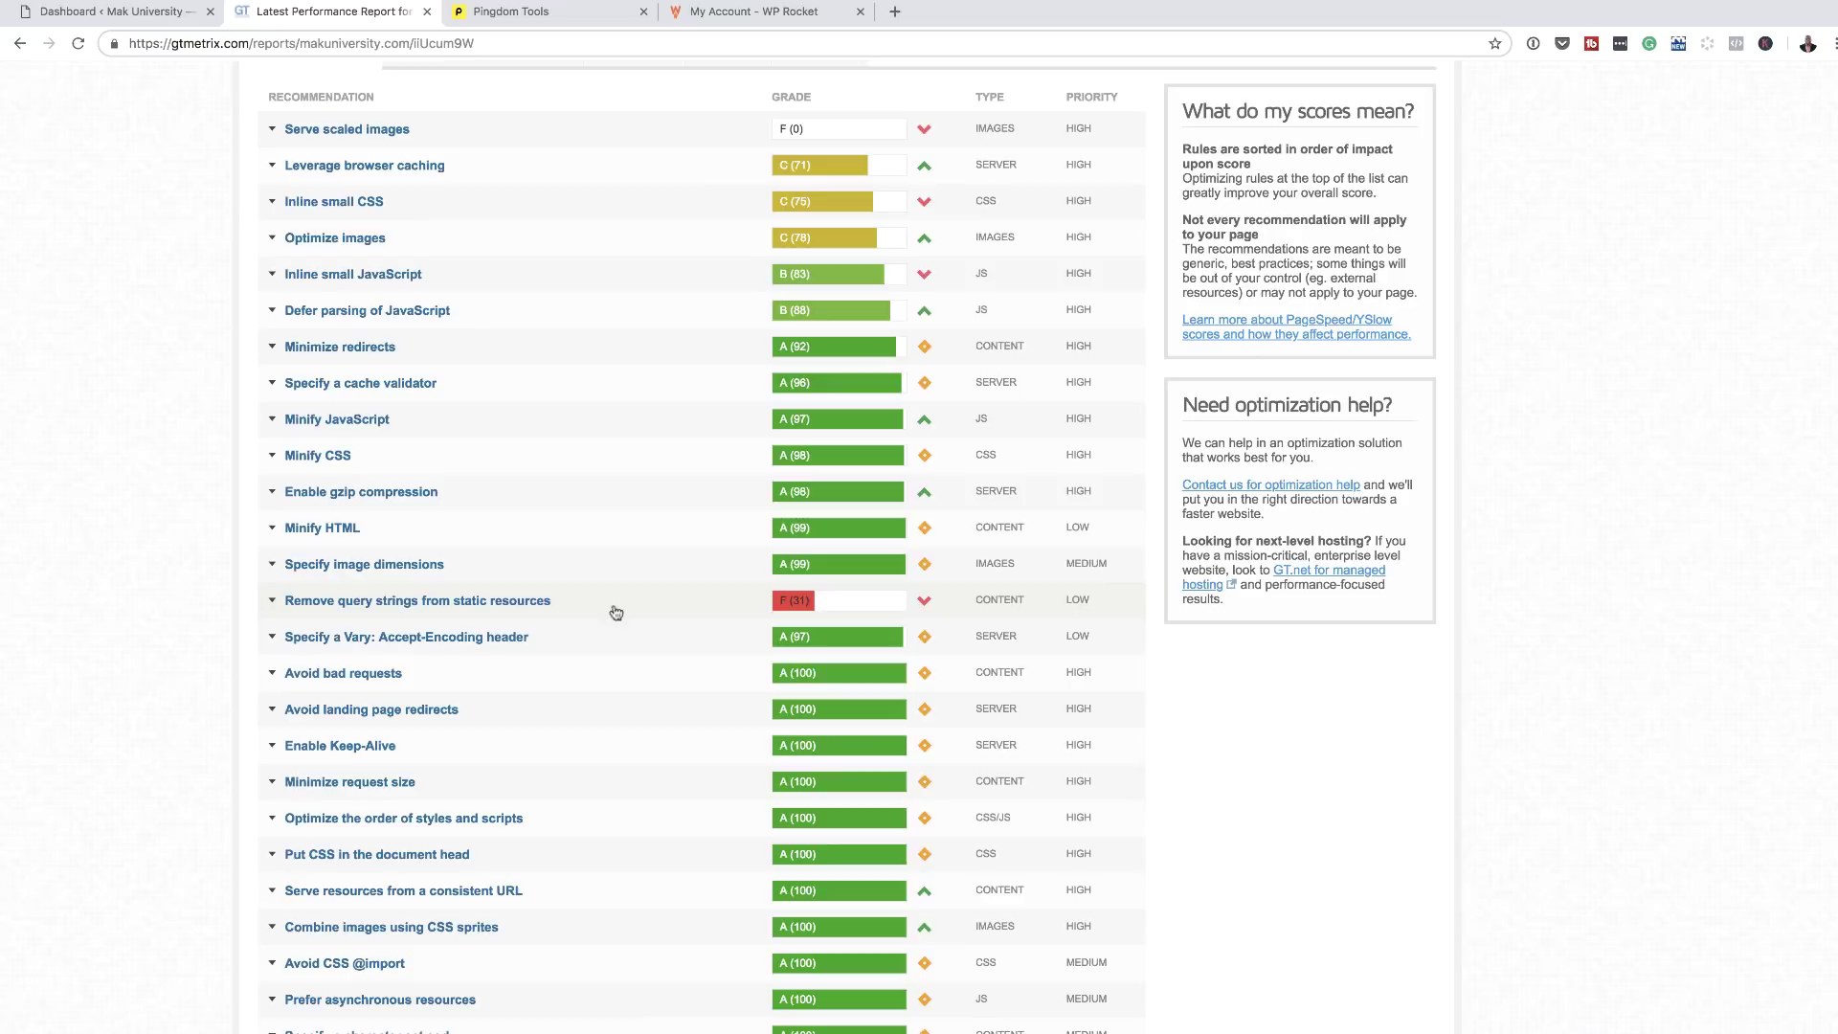
pyautogui.scroll(-4, 690, 766)
pyautogui.scroll(4, 689, 766)
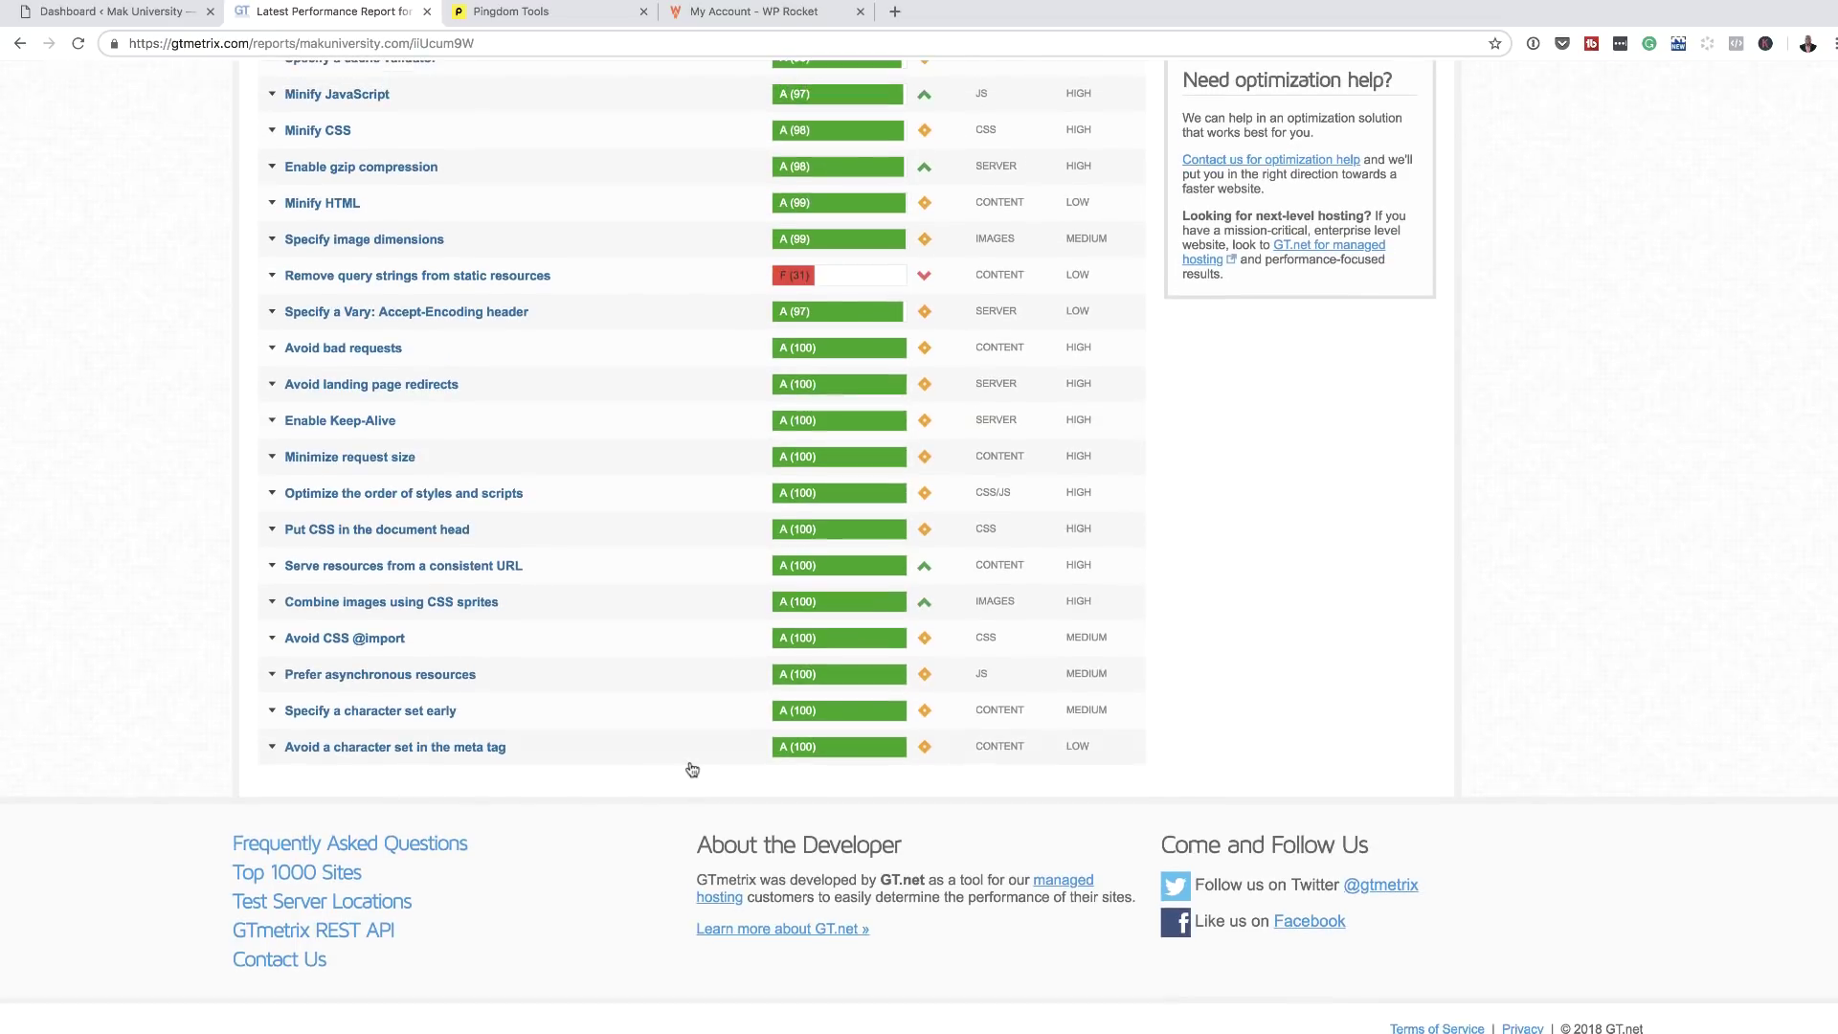
pyautogui.scroll(4, 692, 770)
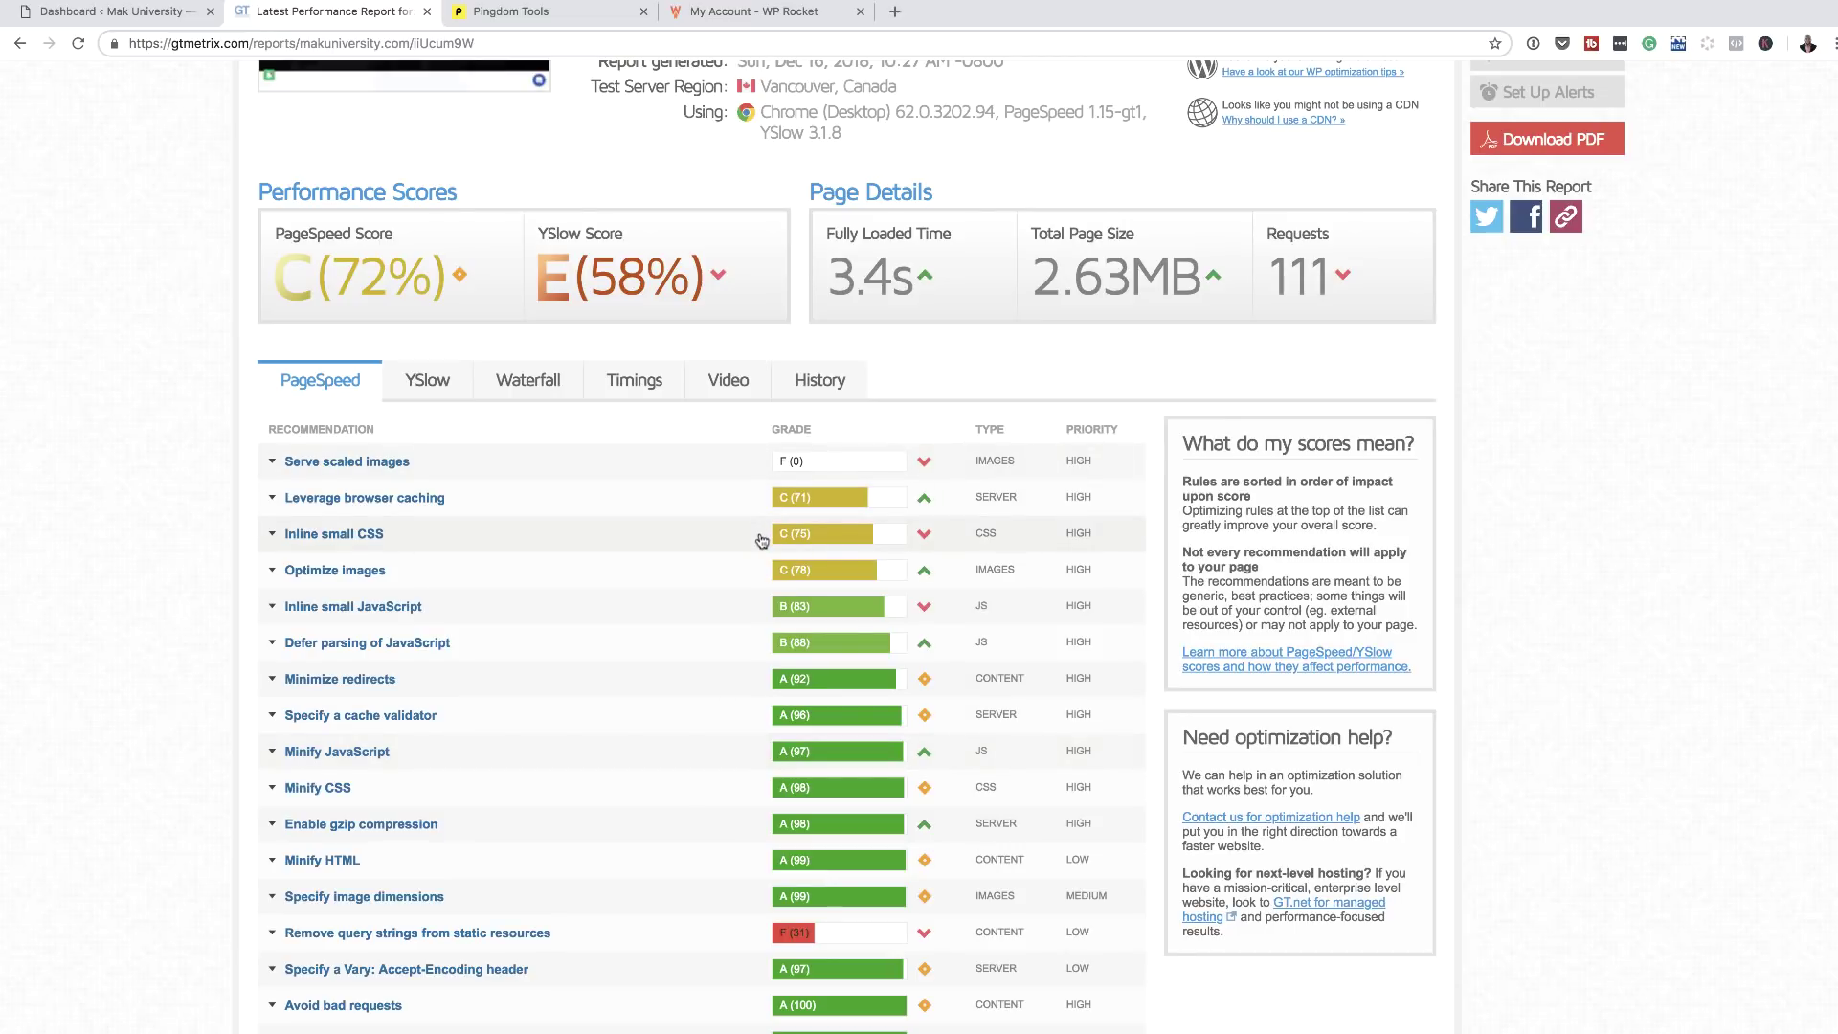
pyautogui.scroll(3, 683, 465)
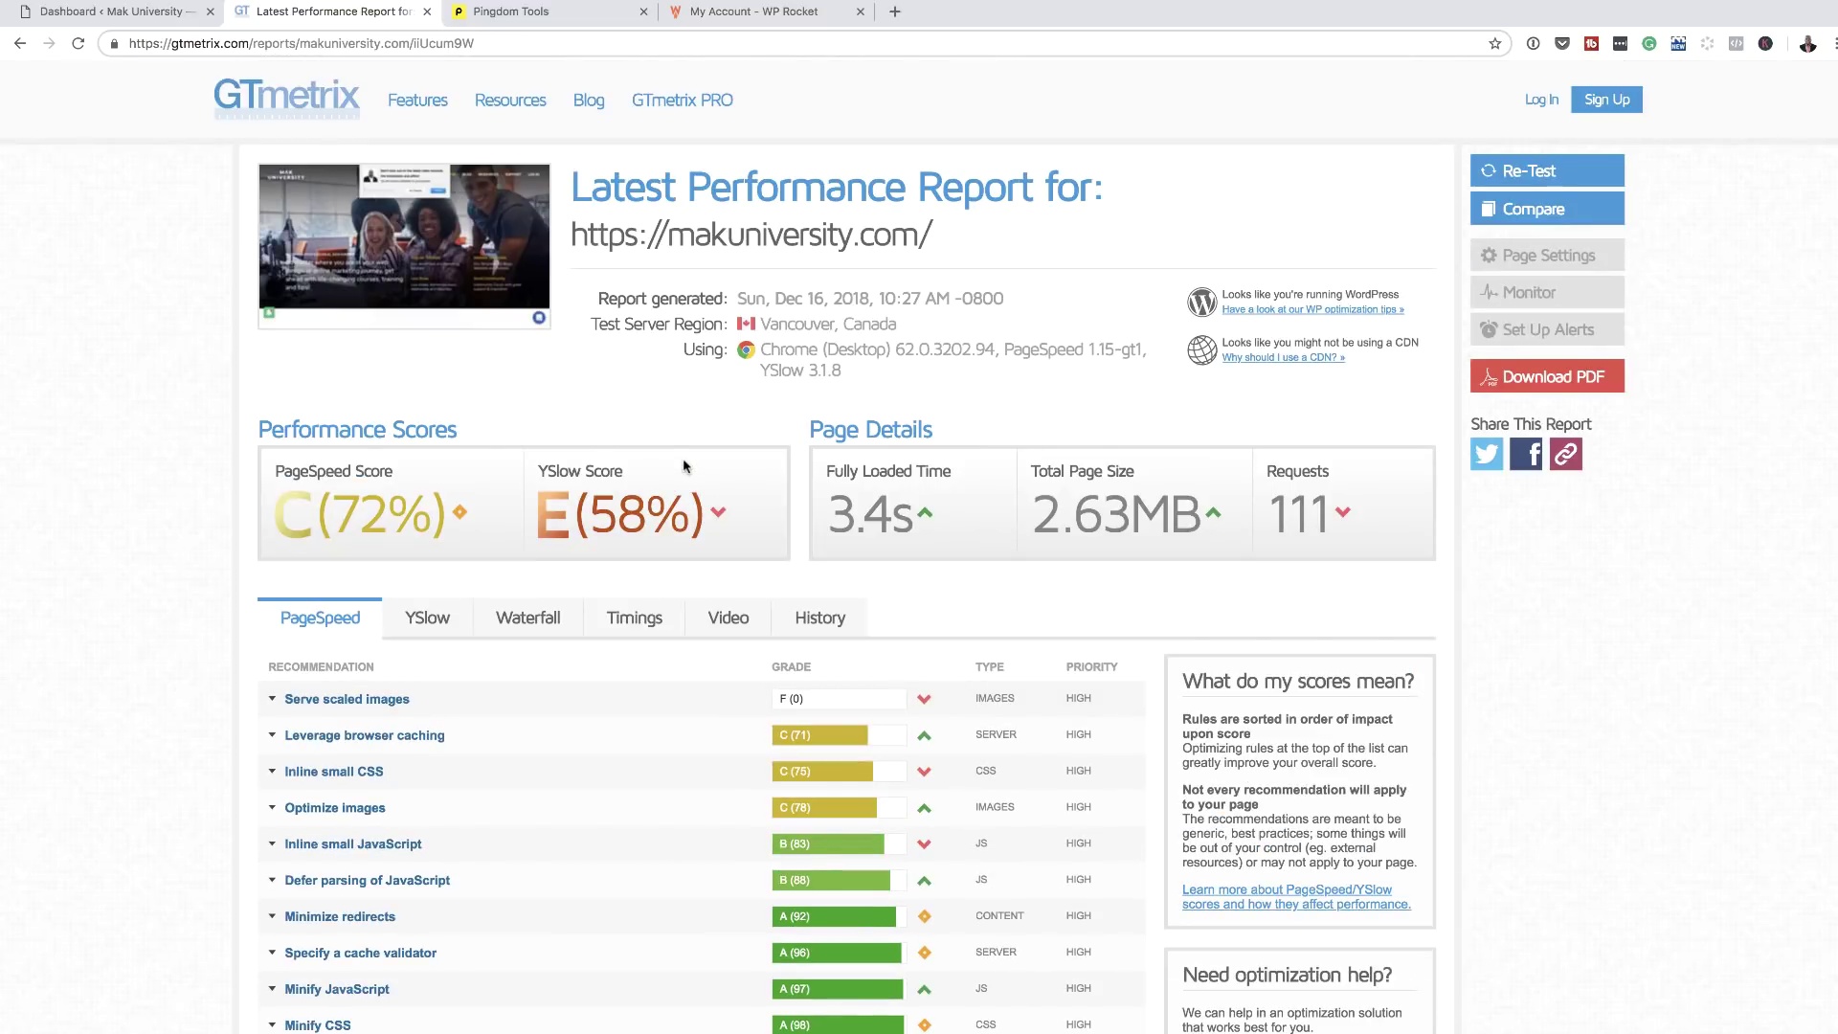
pyautogui.click(577, 18)
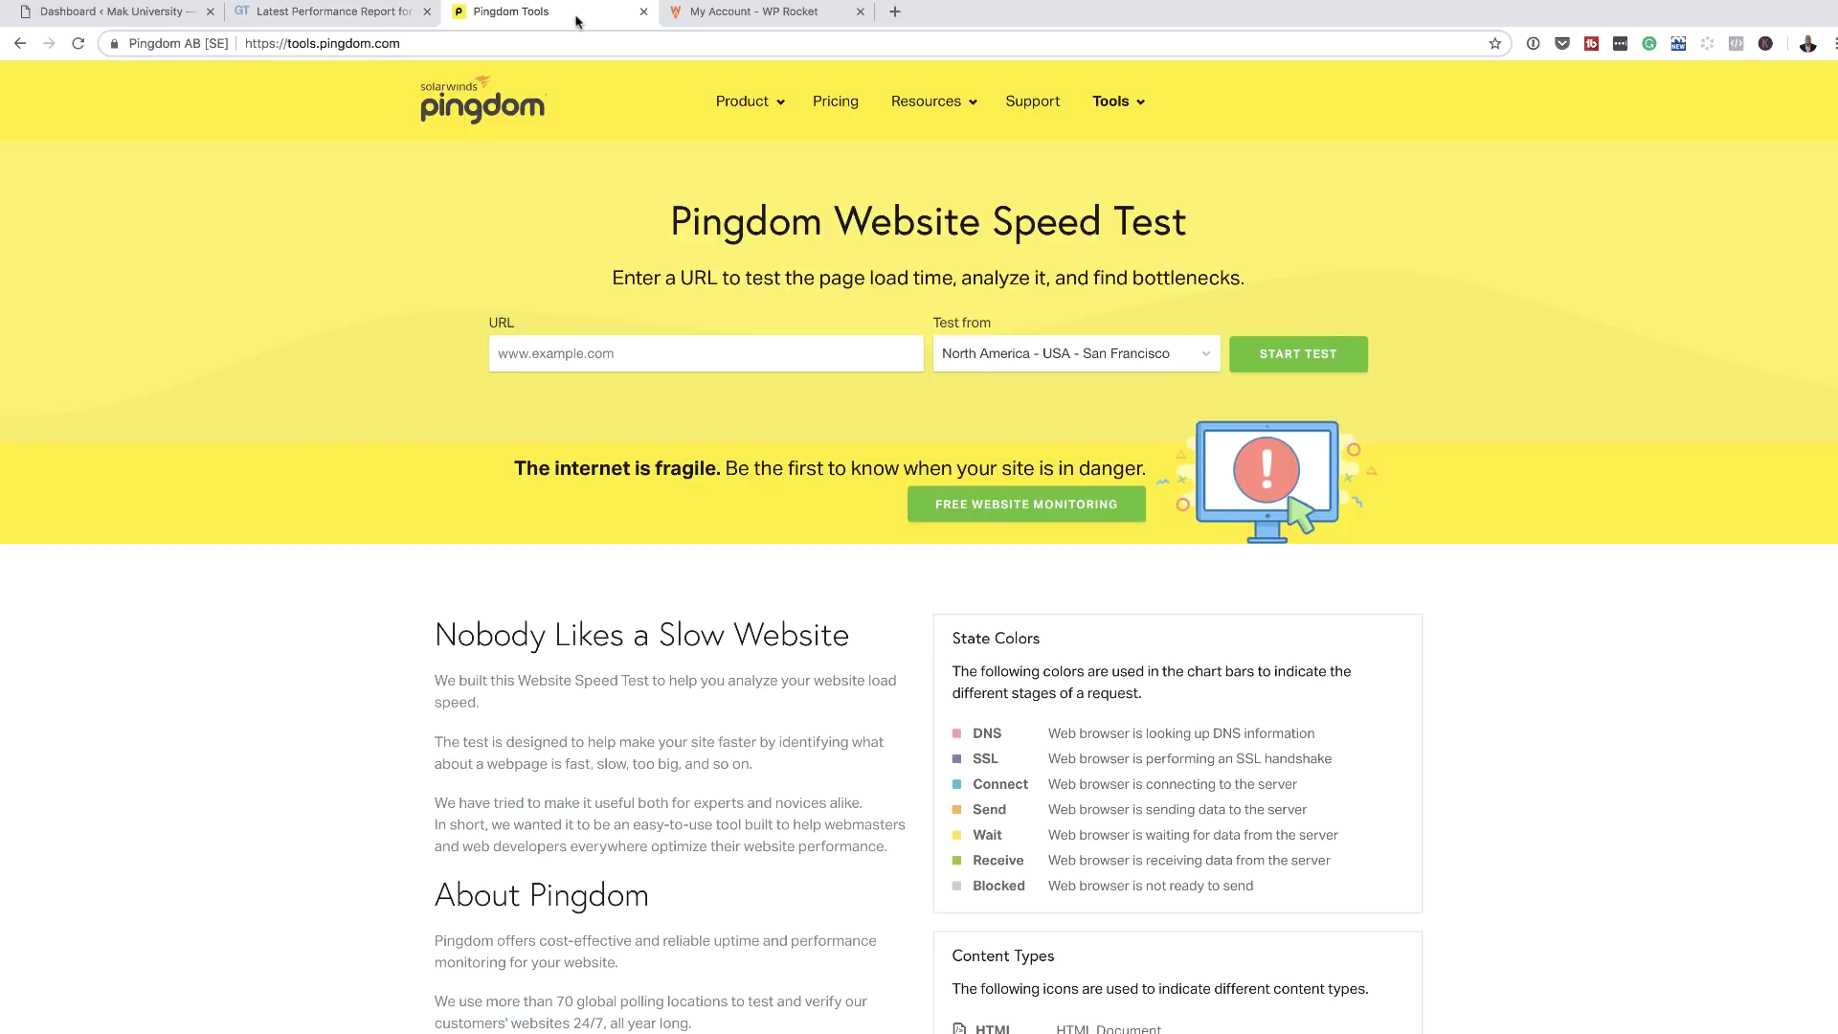
pyautogui.click(608, 359)
pyautogui.write('https://makuniversity.com')
pyautogui.click(1161, 359)
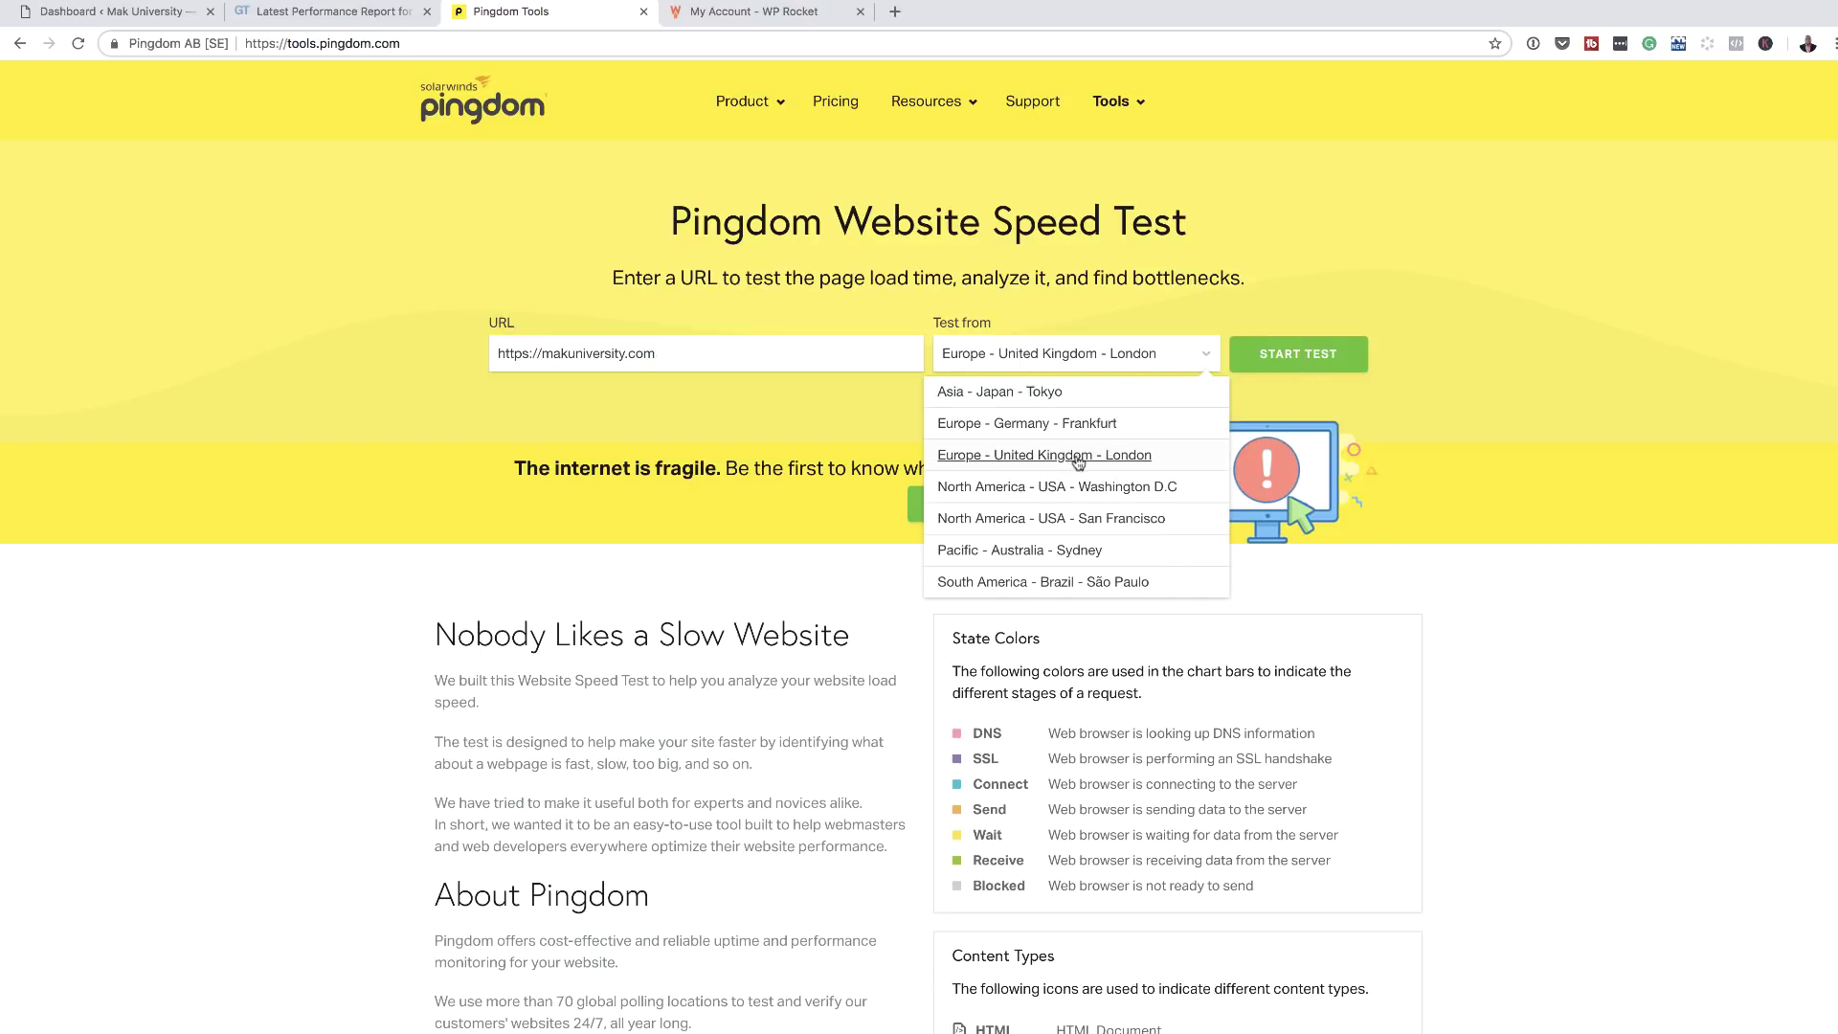
pyautogui.click(1074, 456)
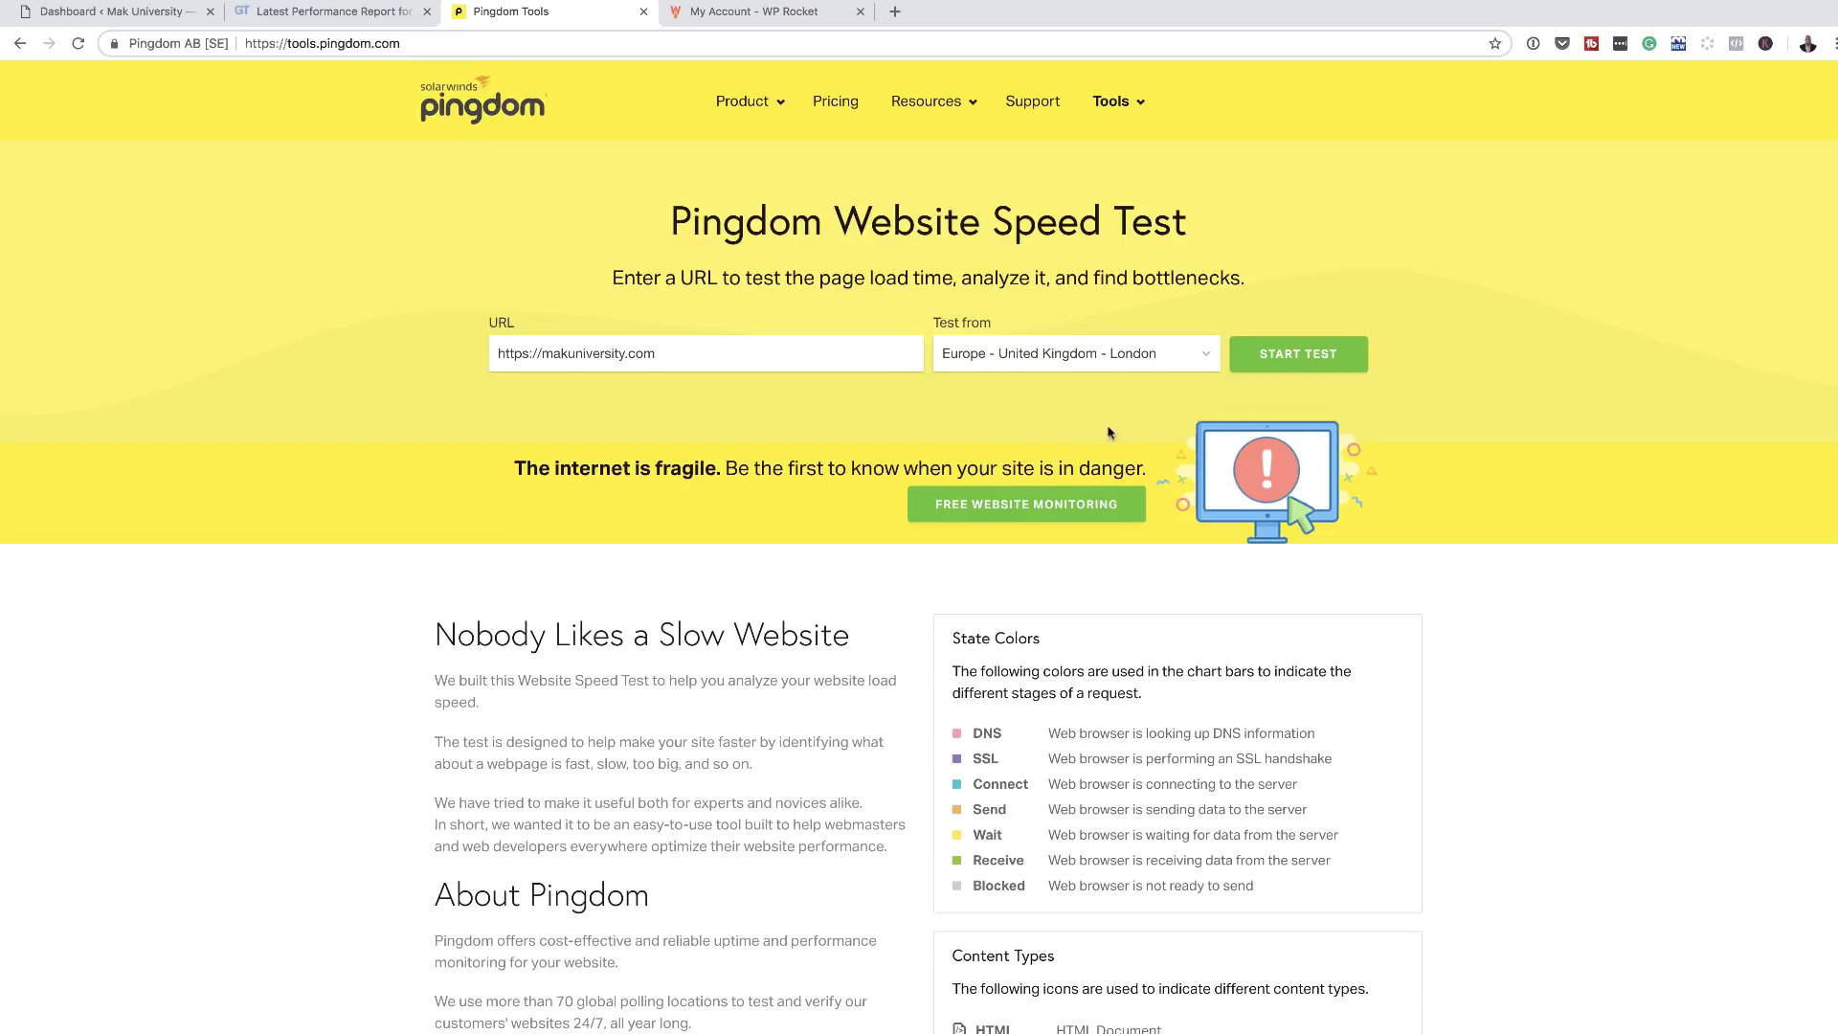
pyautogui.click(1287, 356)
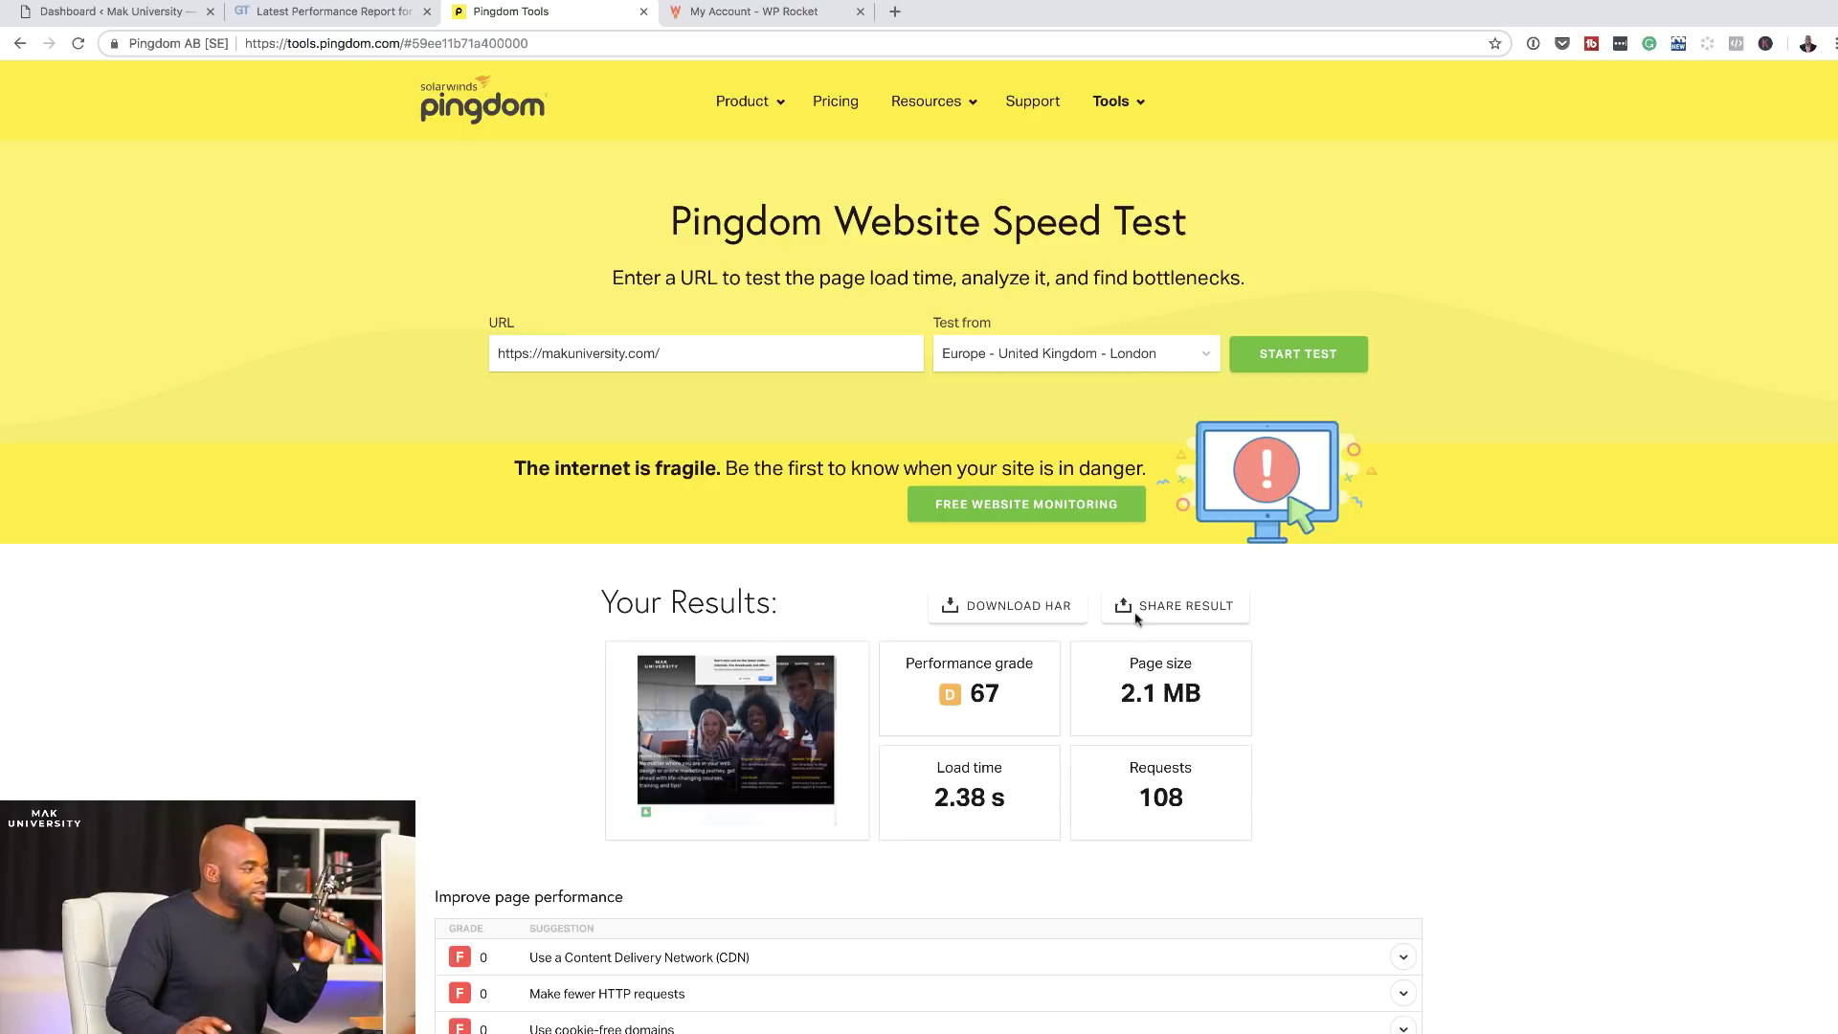
# Step: Leave the Pingdom results and return to the GTmetrix makuniversity.com report
pyautogui.scroll(-1, 632, 716)
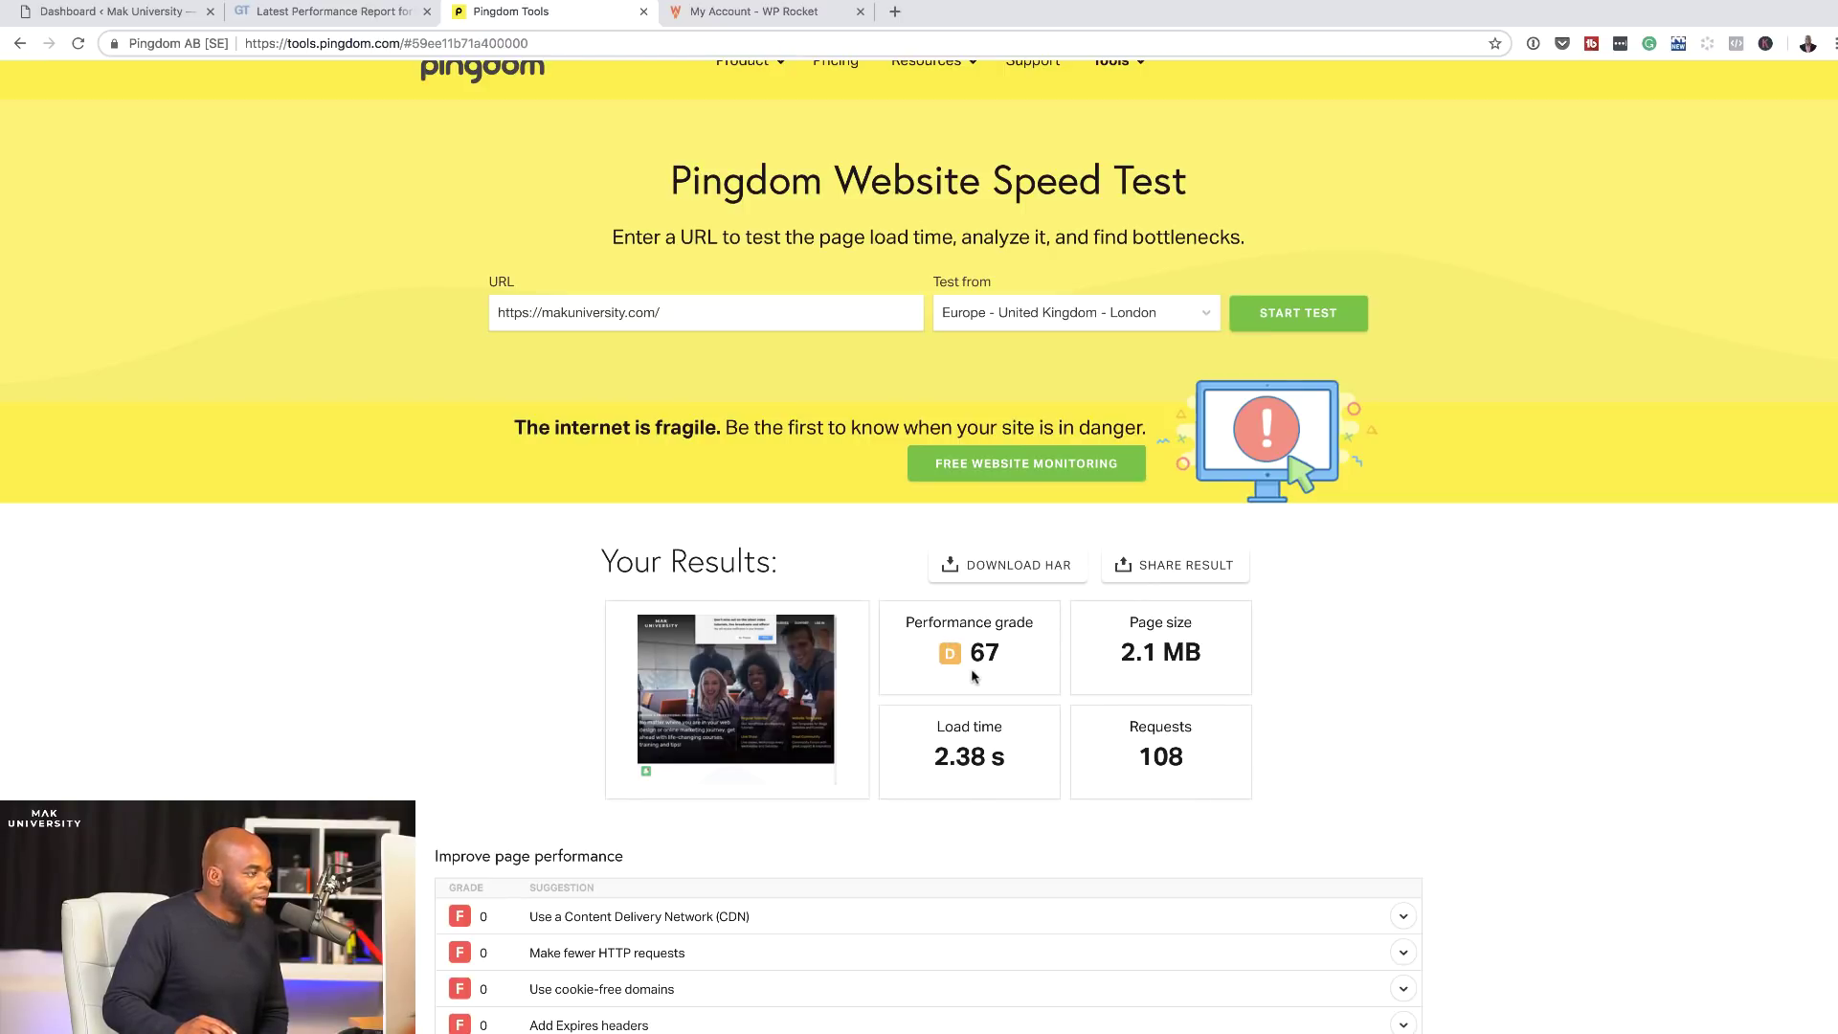
pyautogui.click(387, 19)
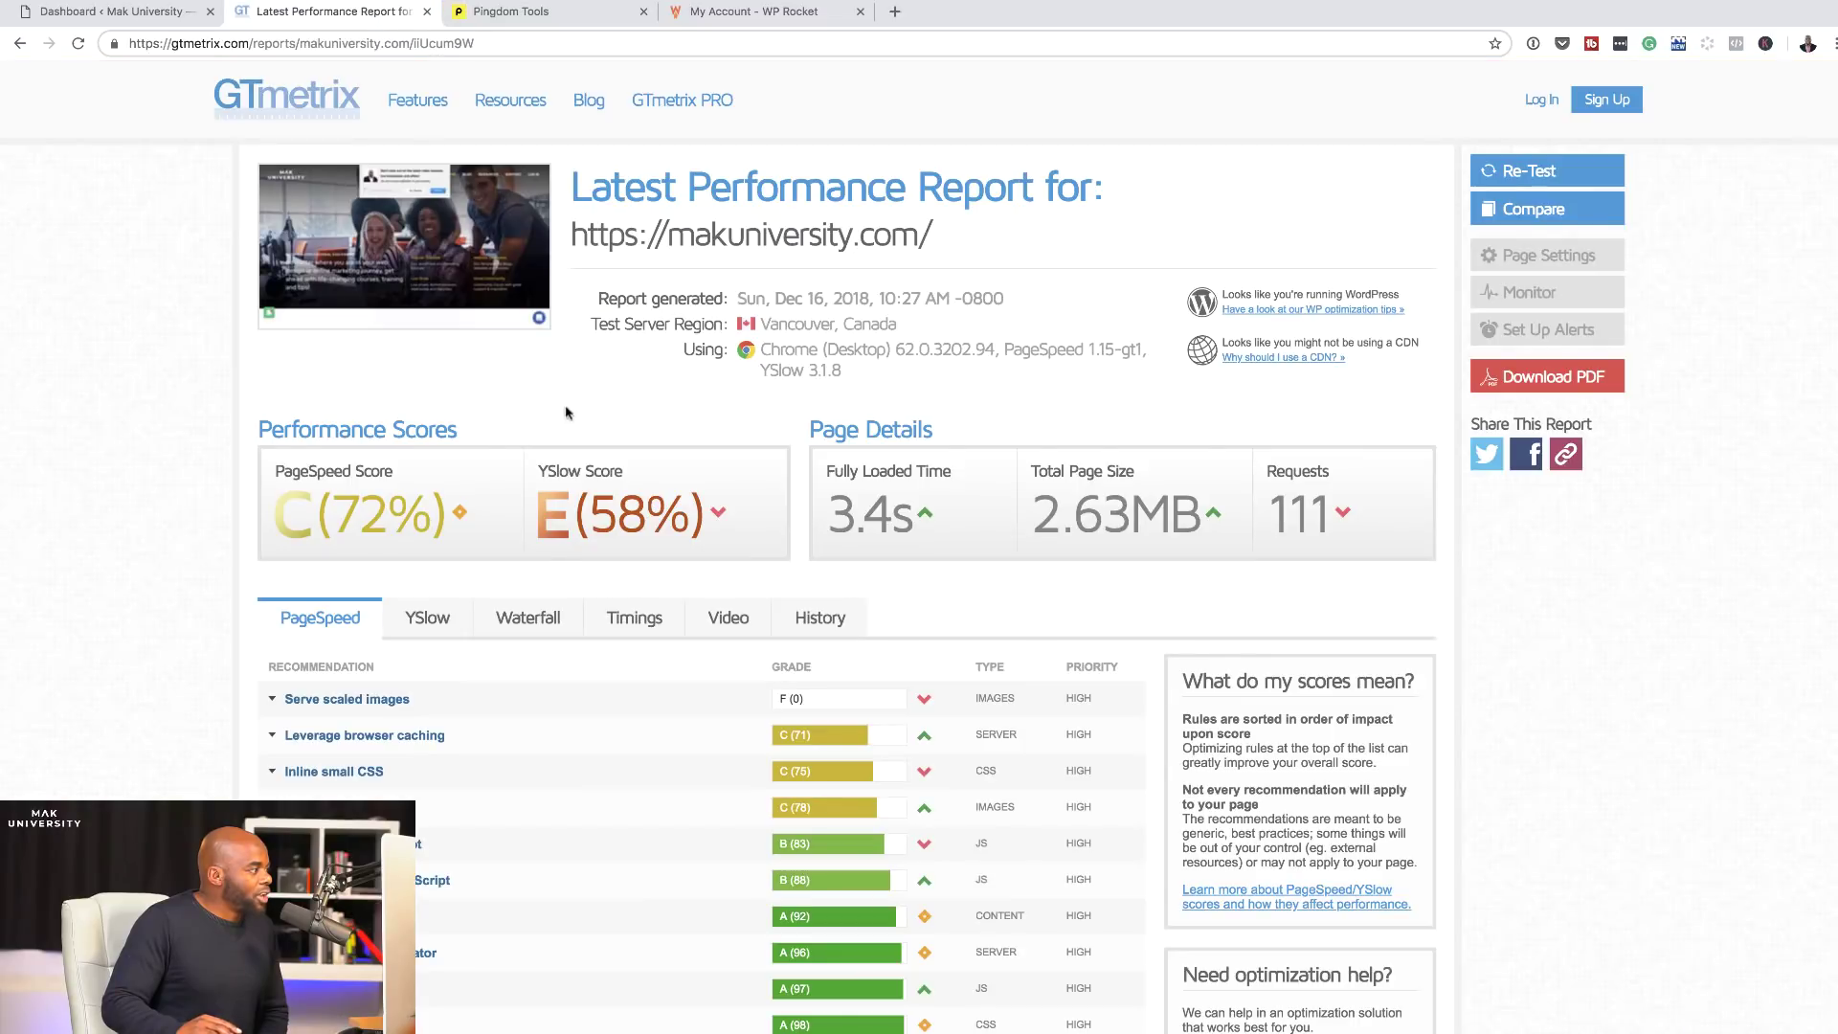
# Step: Download the WP Rocket plugin for the Single licence from My Account
pyautogui.click(805, 14)
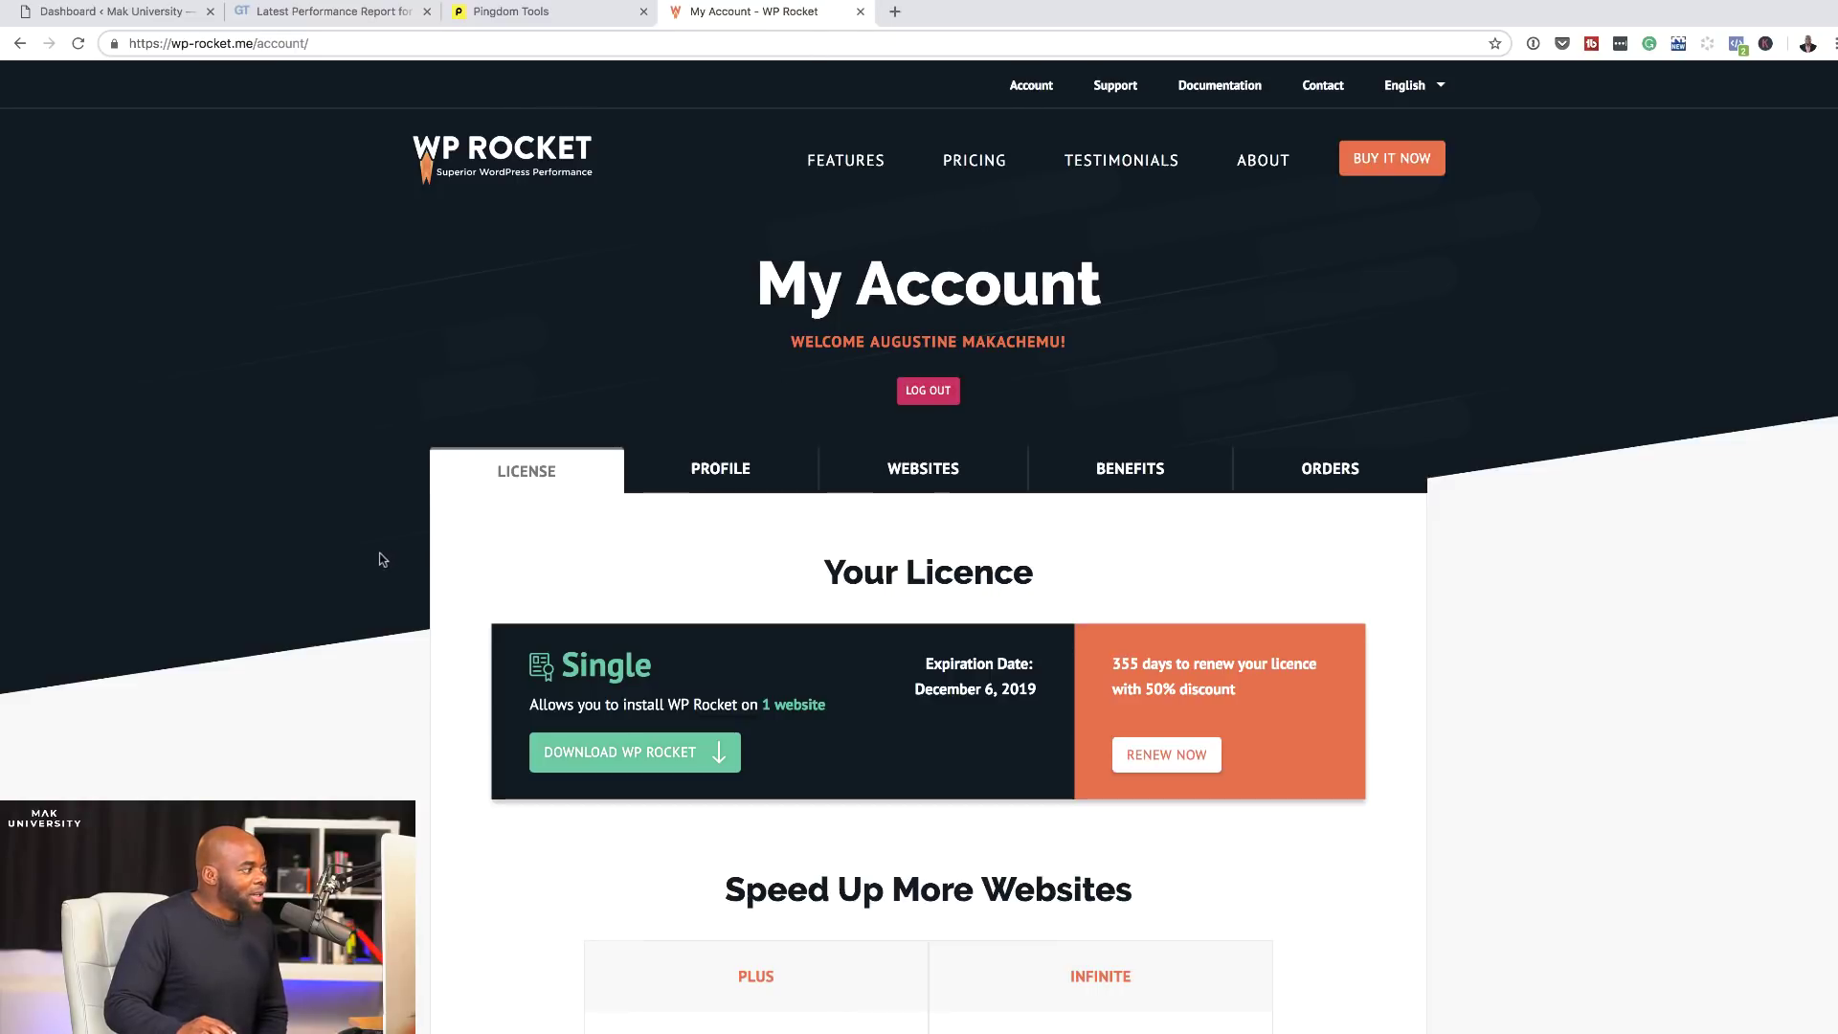
pyautogui.scroll(-5, 464, 567)
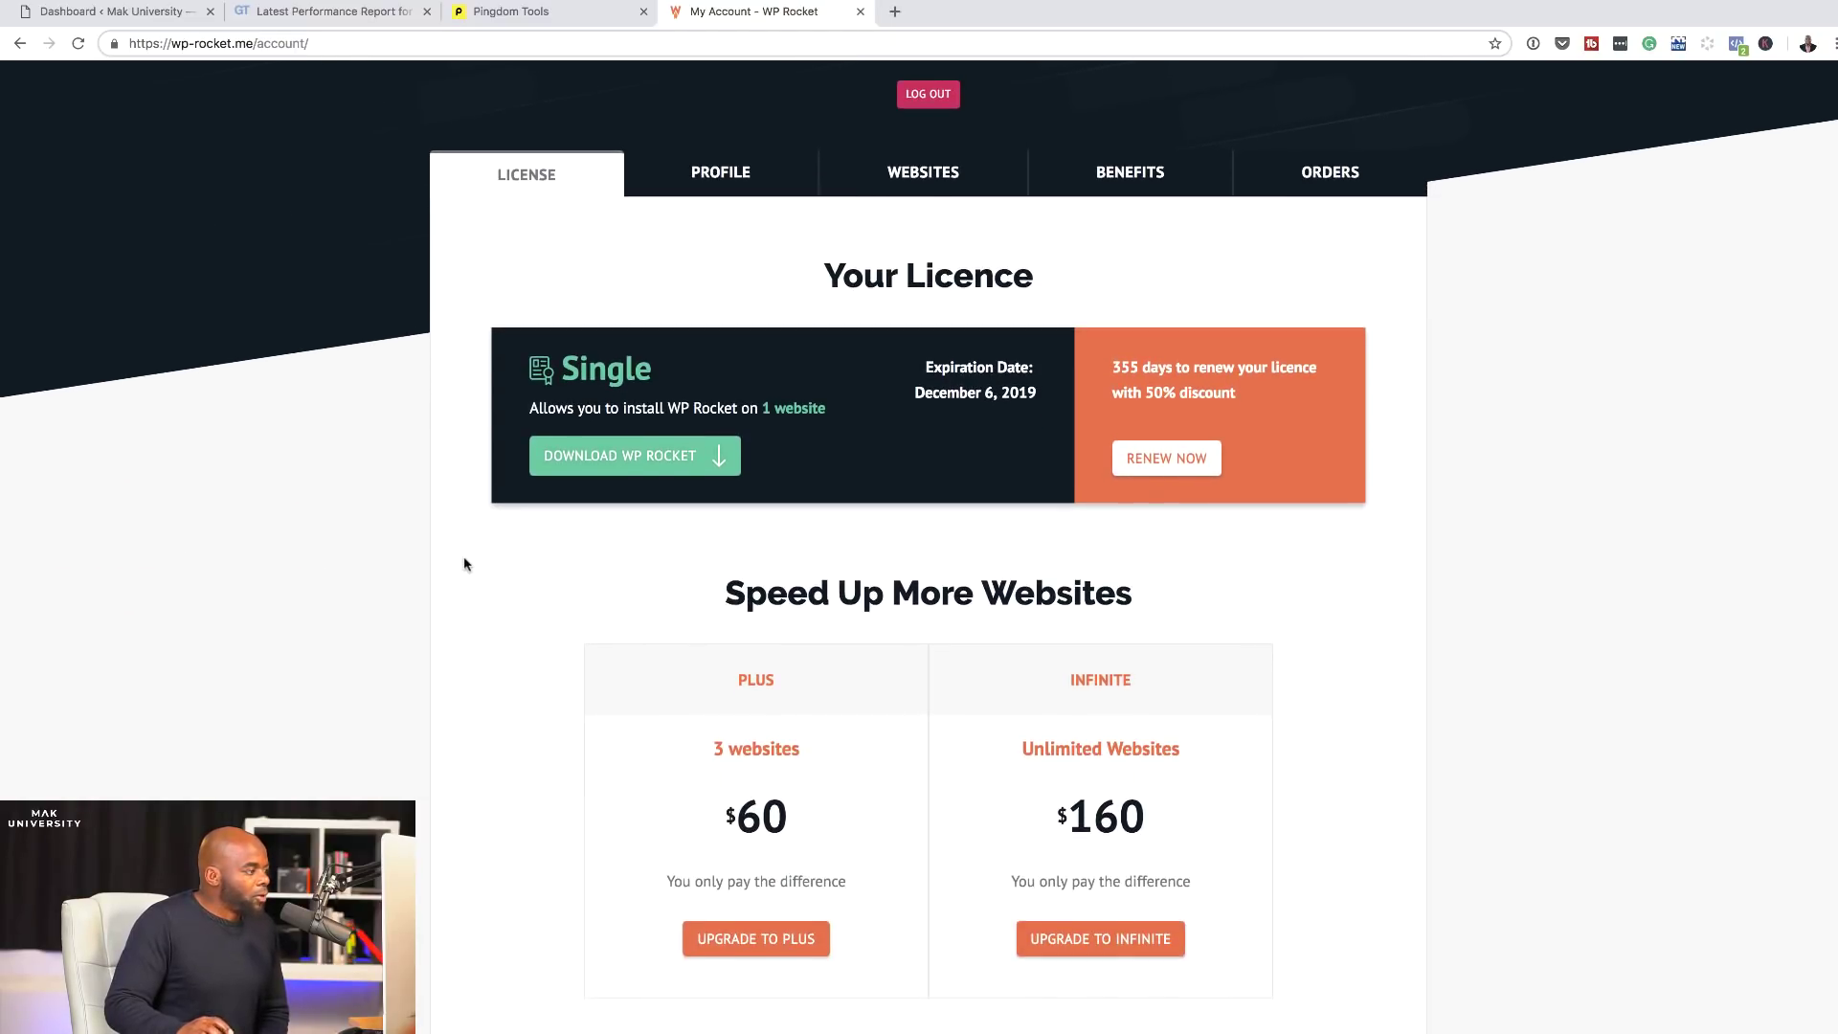
pyautogui.scroll(5, 463, 565)
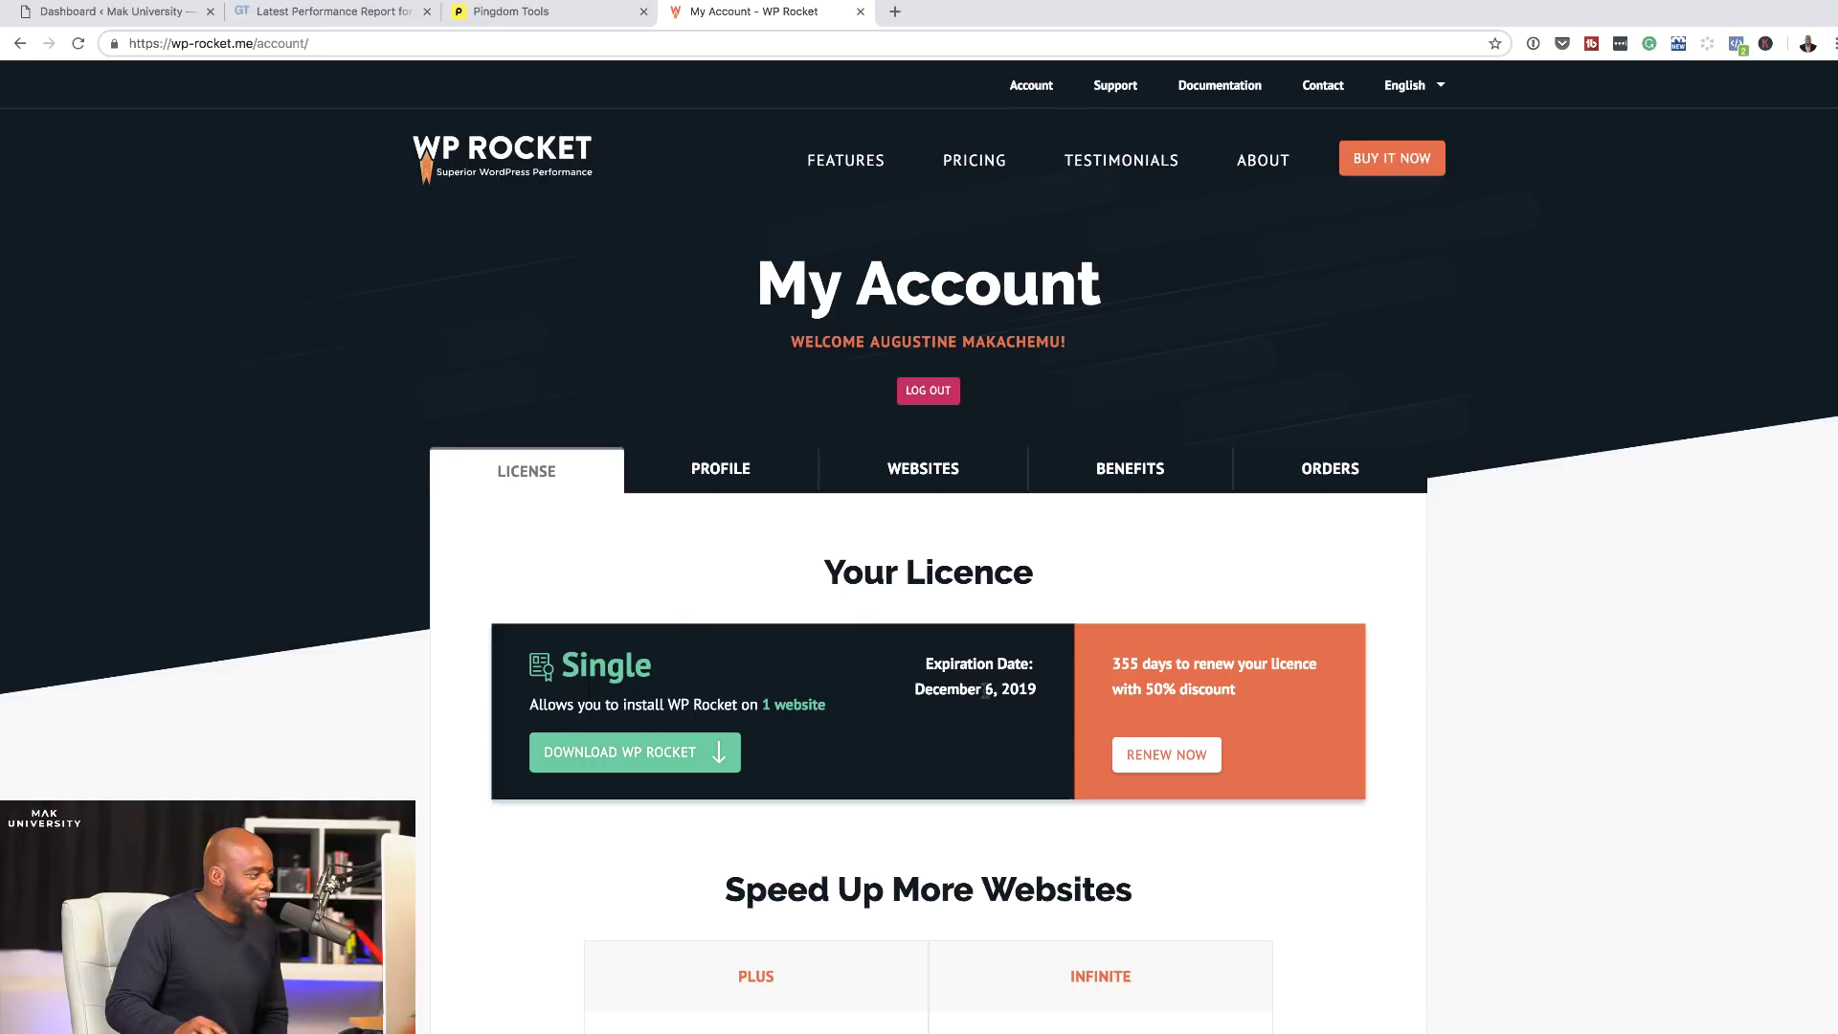
pyautogui.click(703, 754)
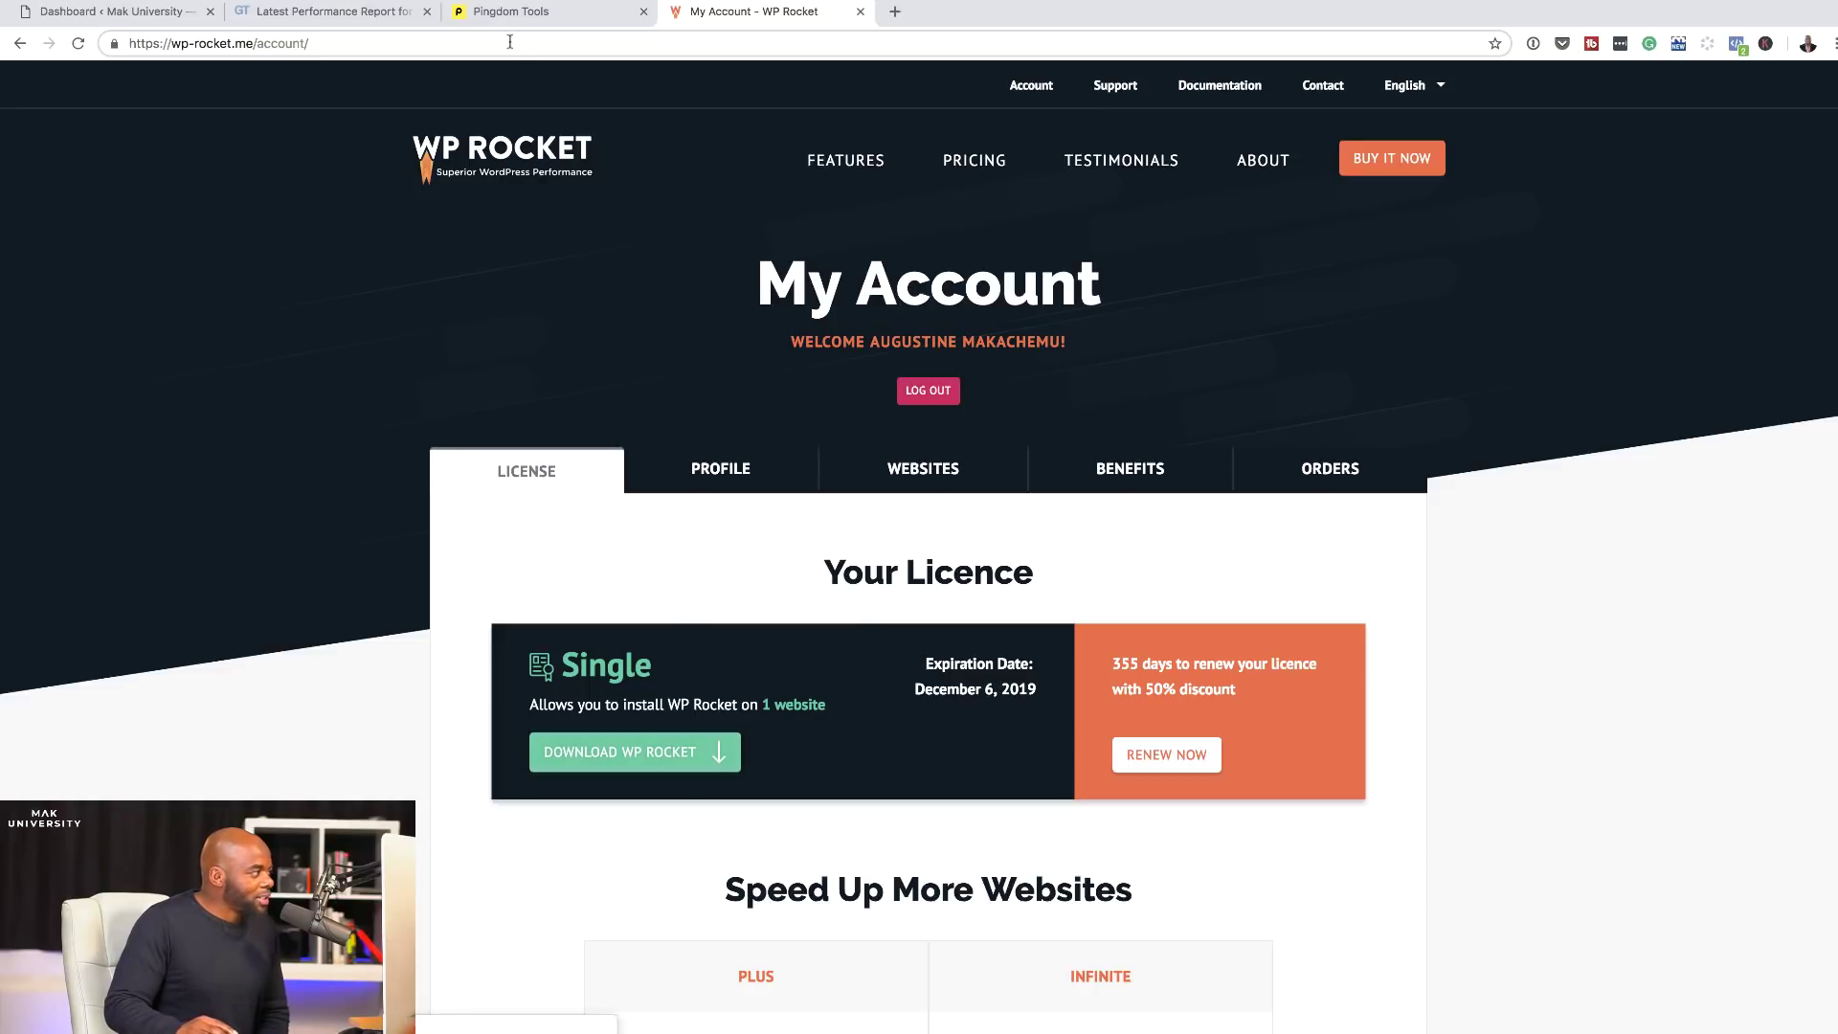
# Step: Browse the WP Rocket homepage feature list, then return to the Mak University dashboard
pyautogui.click(548, 153)
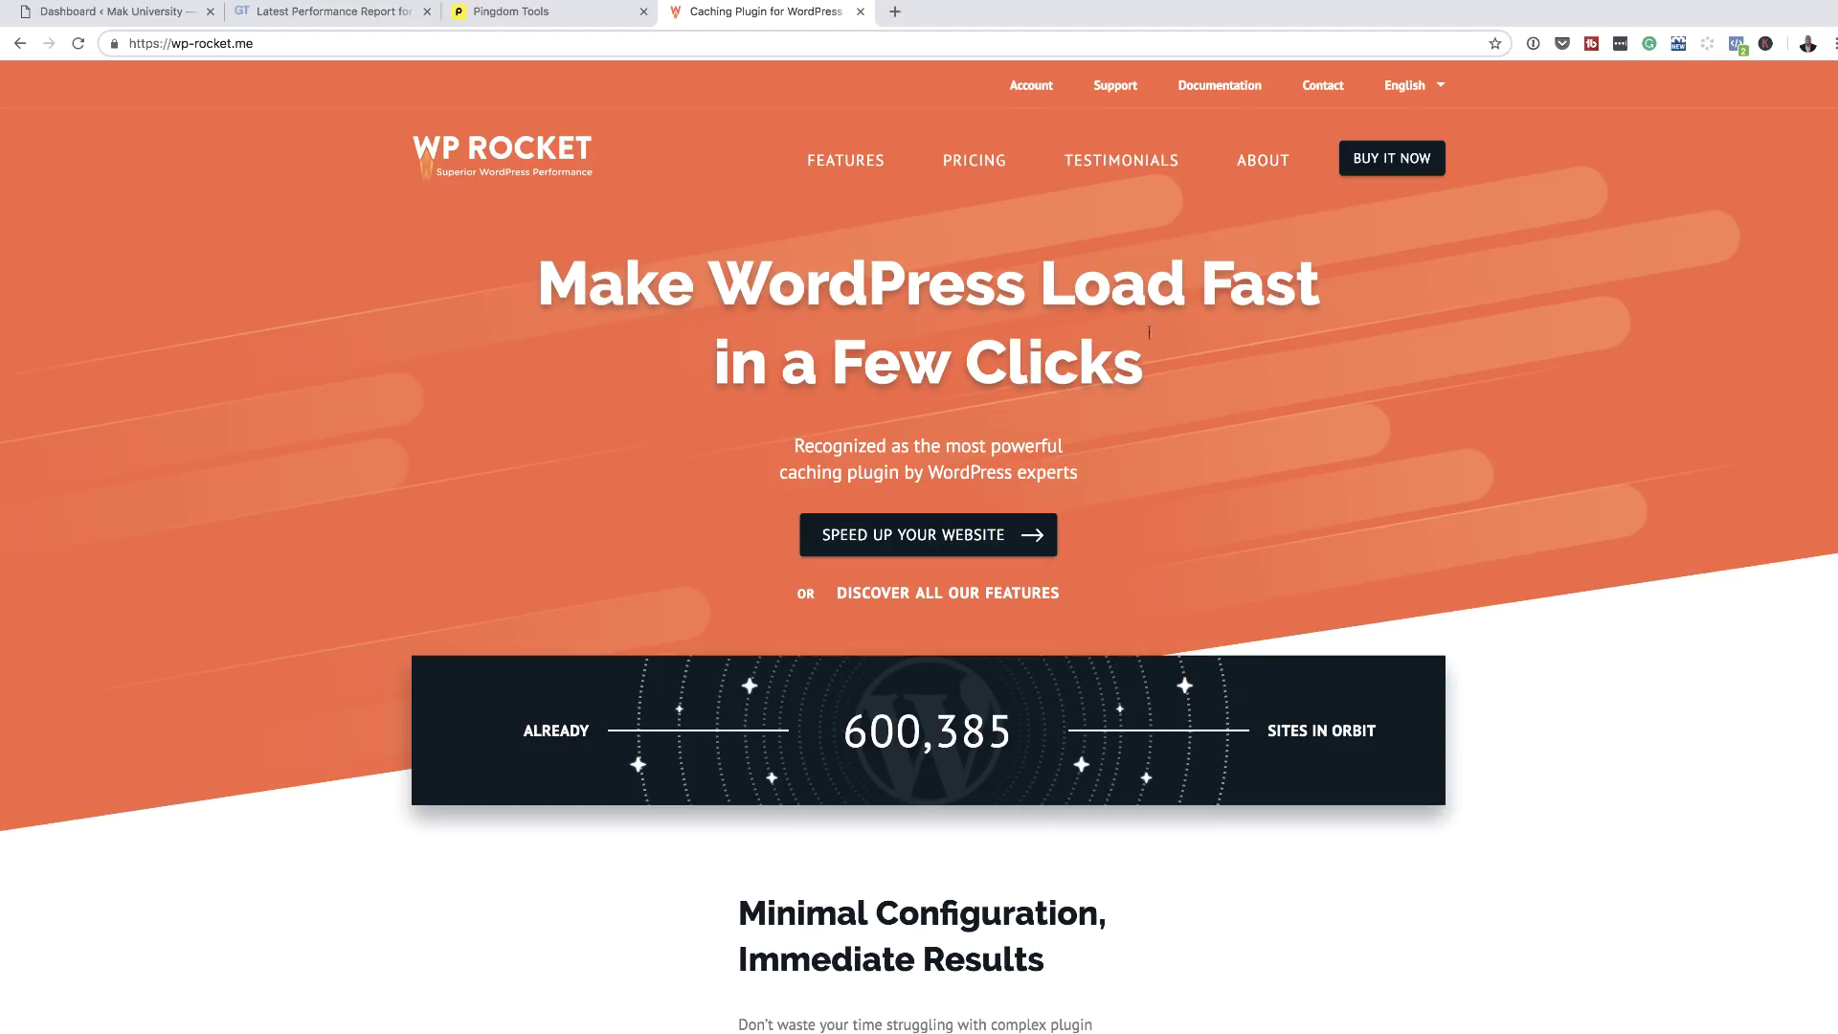
pyautogui.scroll(-7, 532, 576)
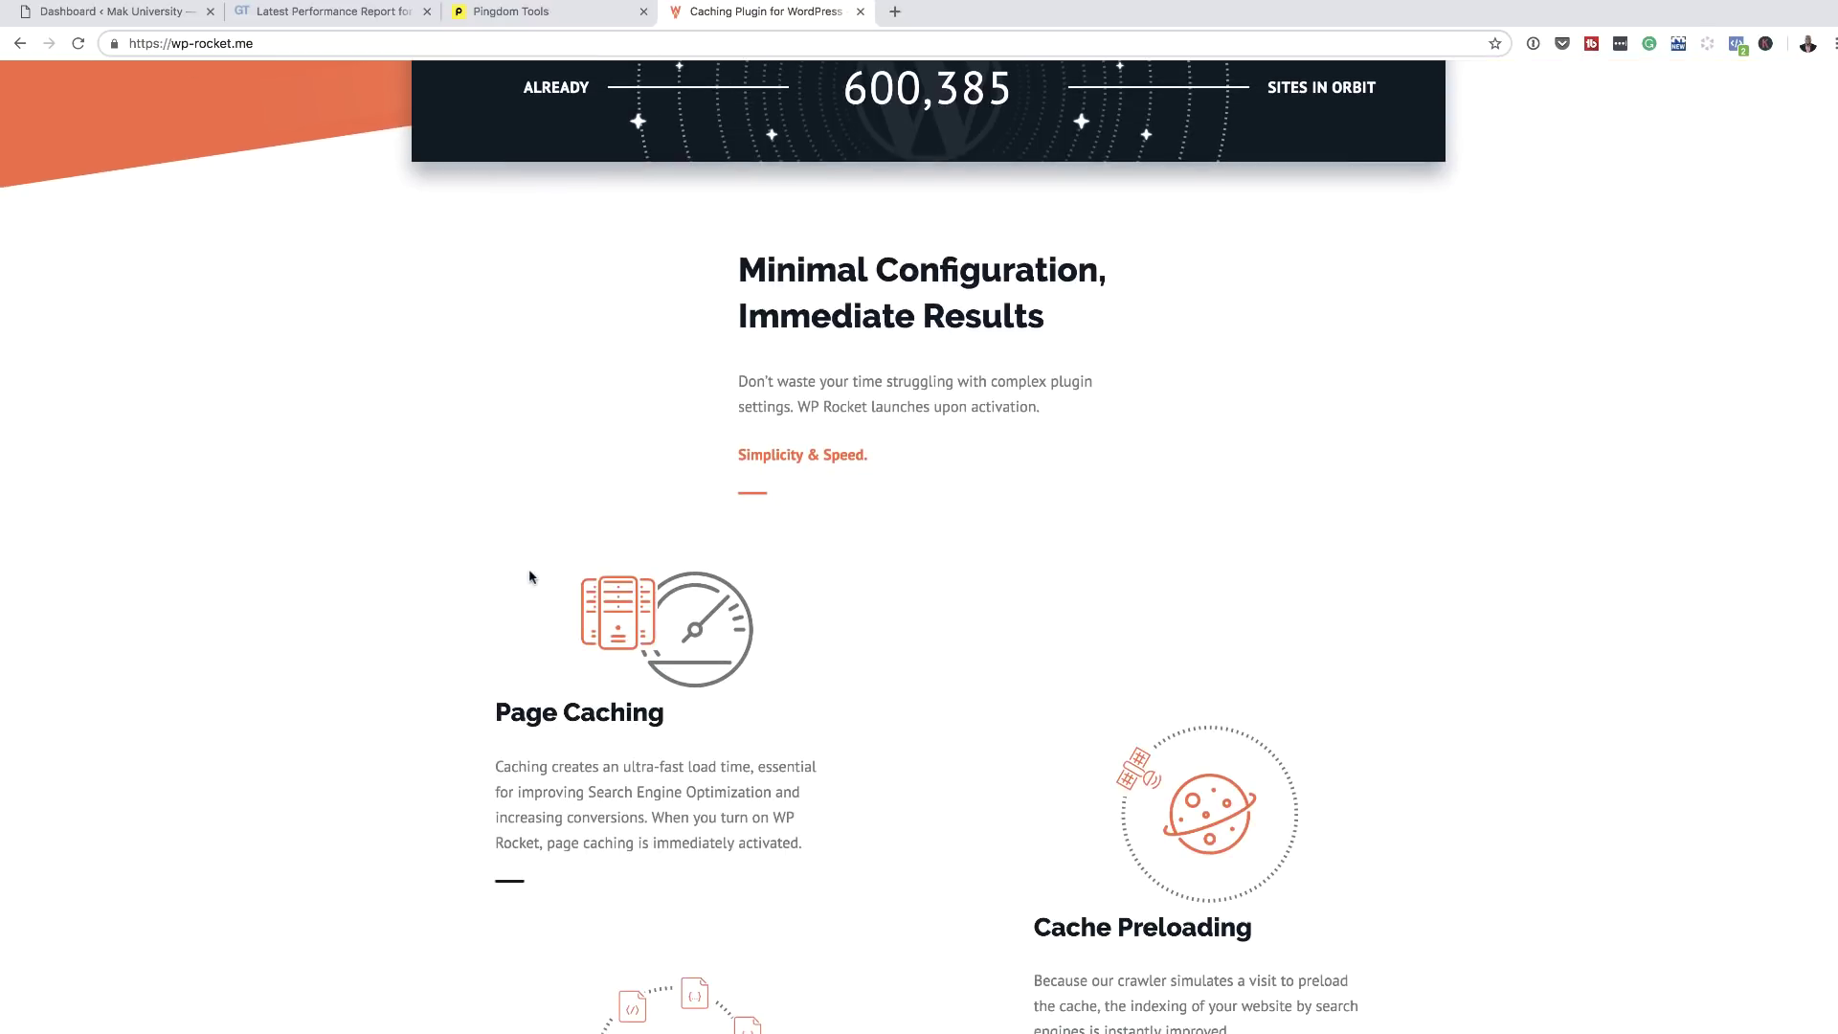
pyautogui.scroll(4, 532, 576)
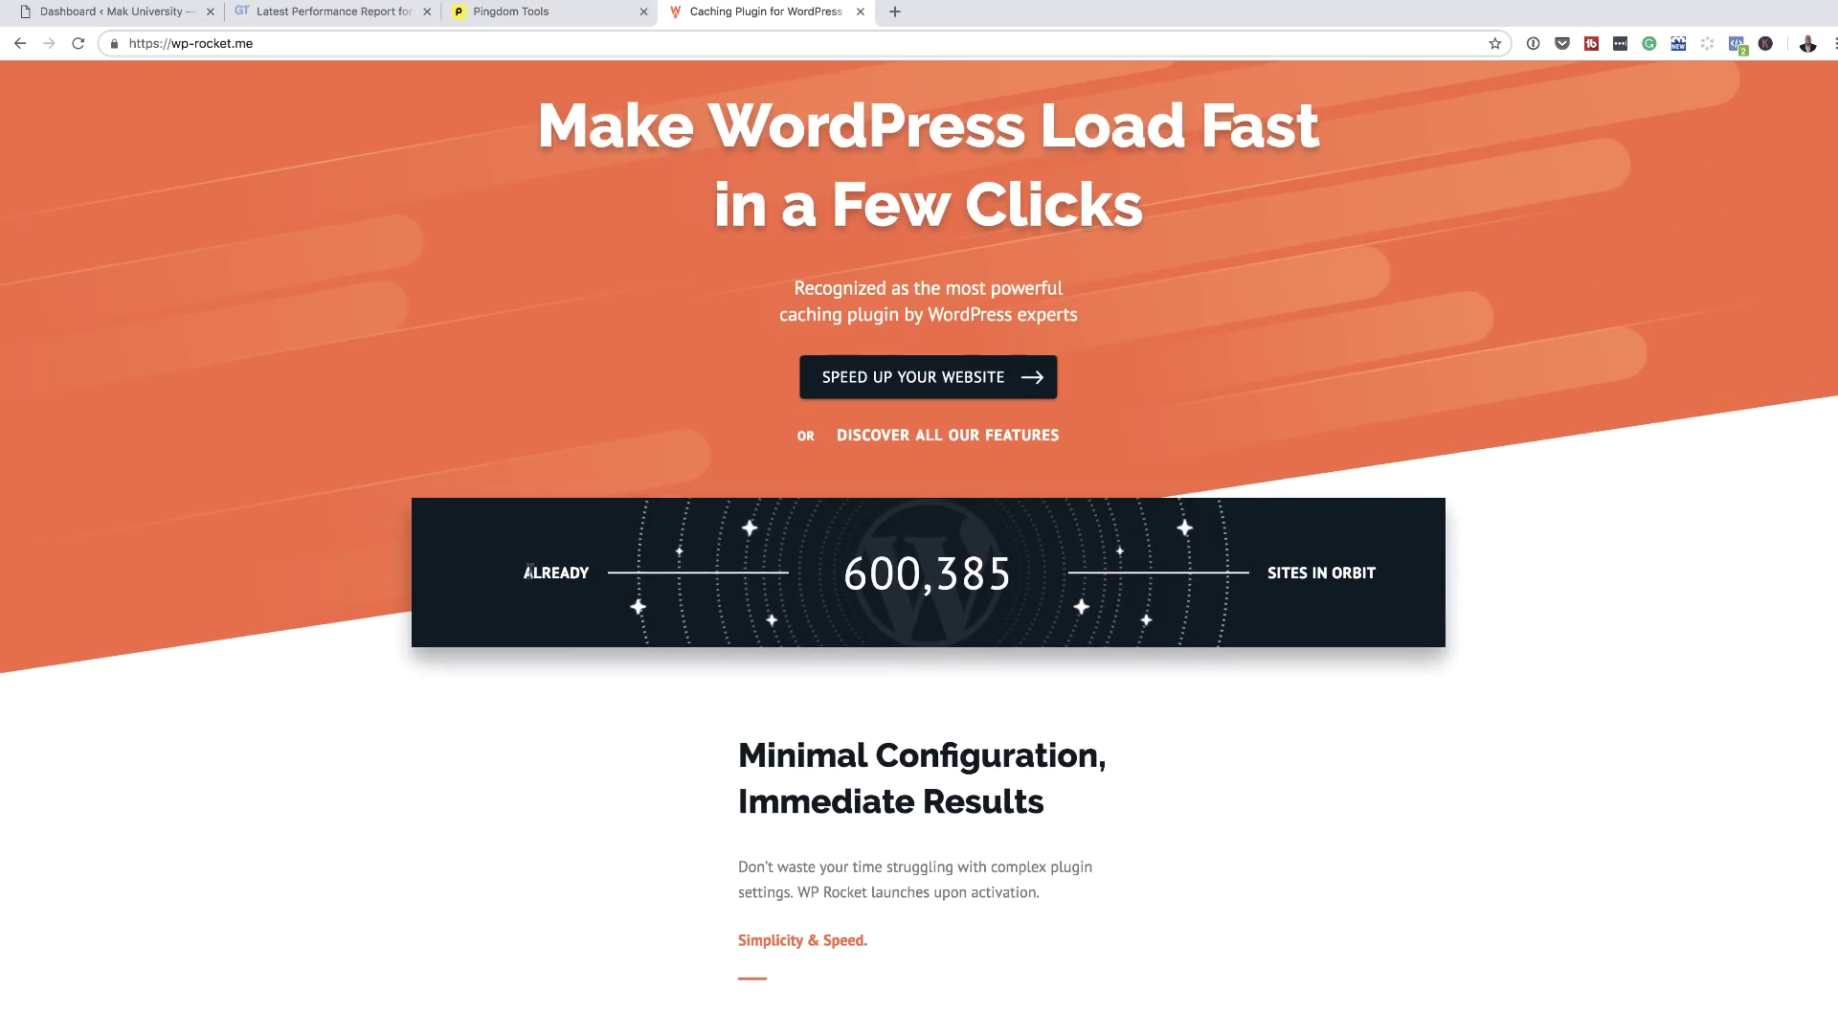
pyautogui.scroll(-7, 532, 576)
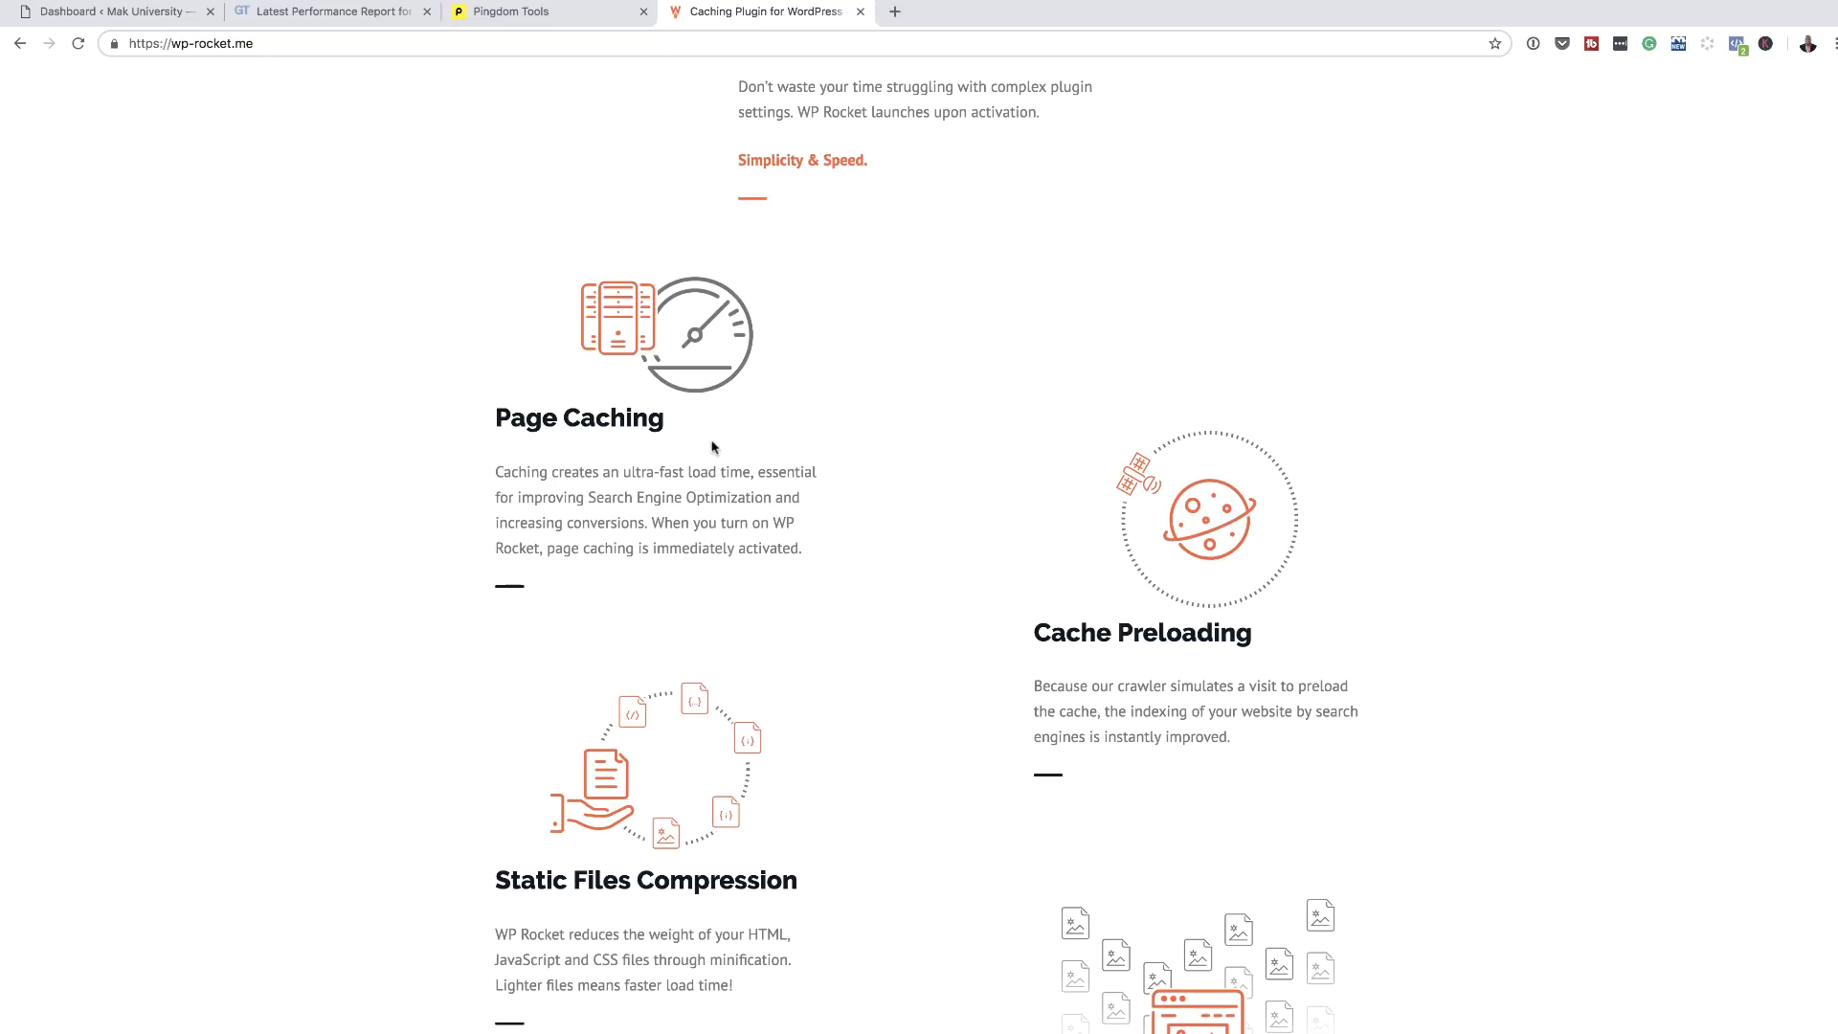
pyautogui.scroll(-5, 990, 756)
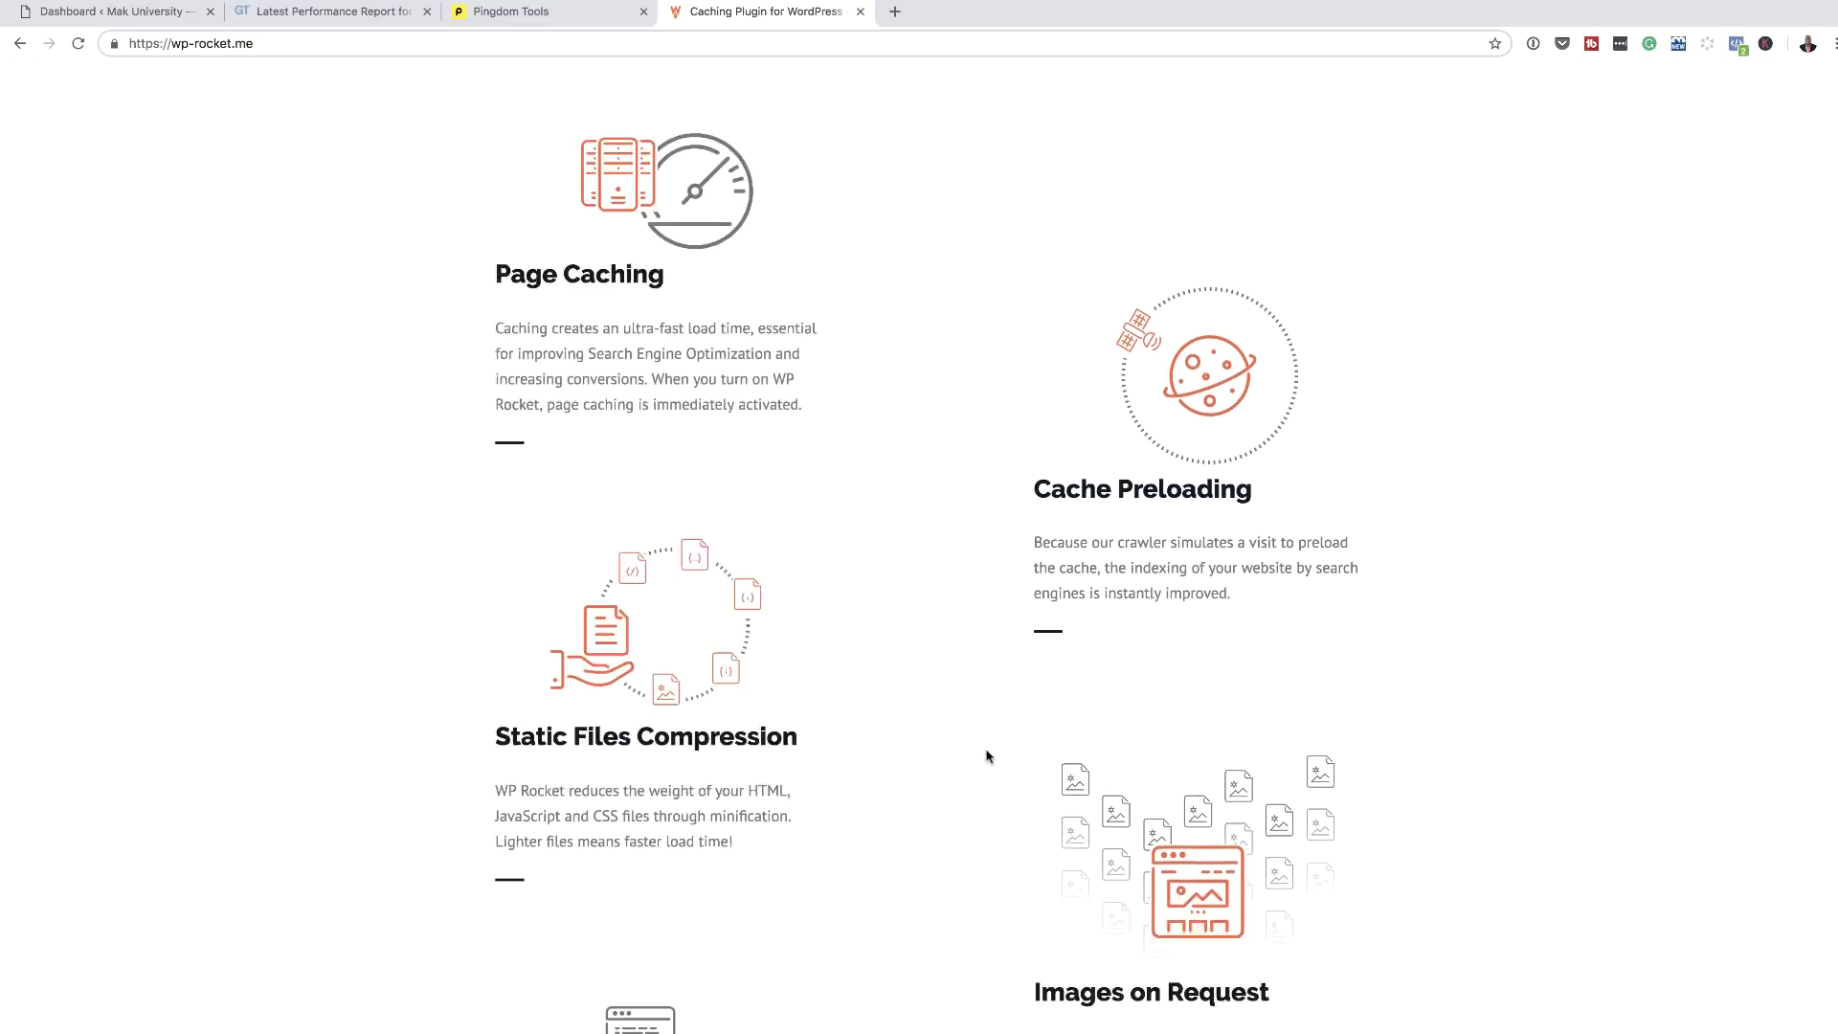
pyautogui.scroll(-5, 921, 757)
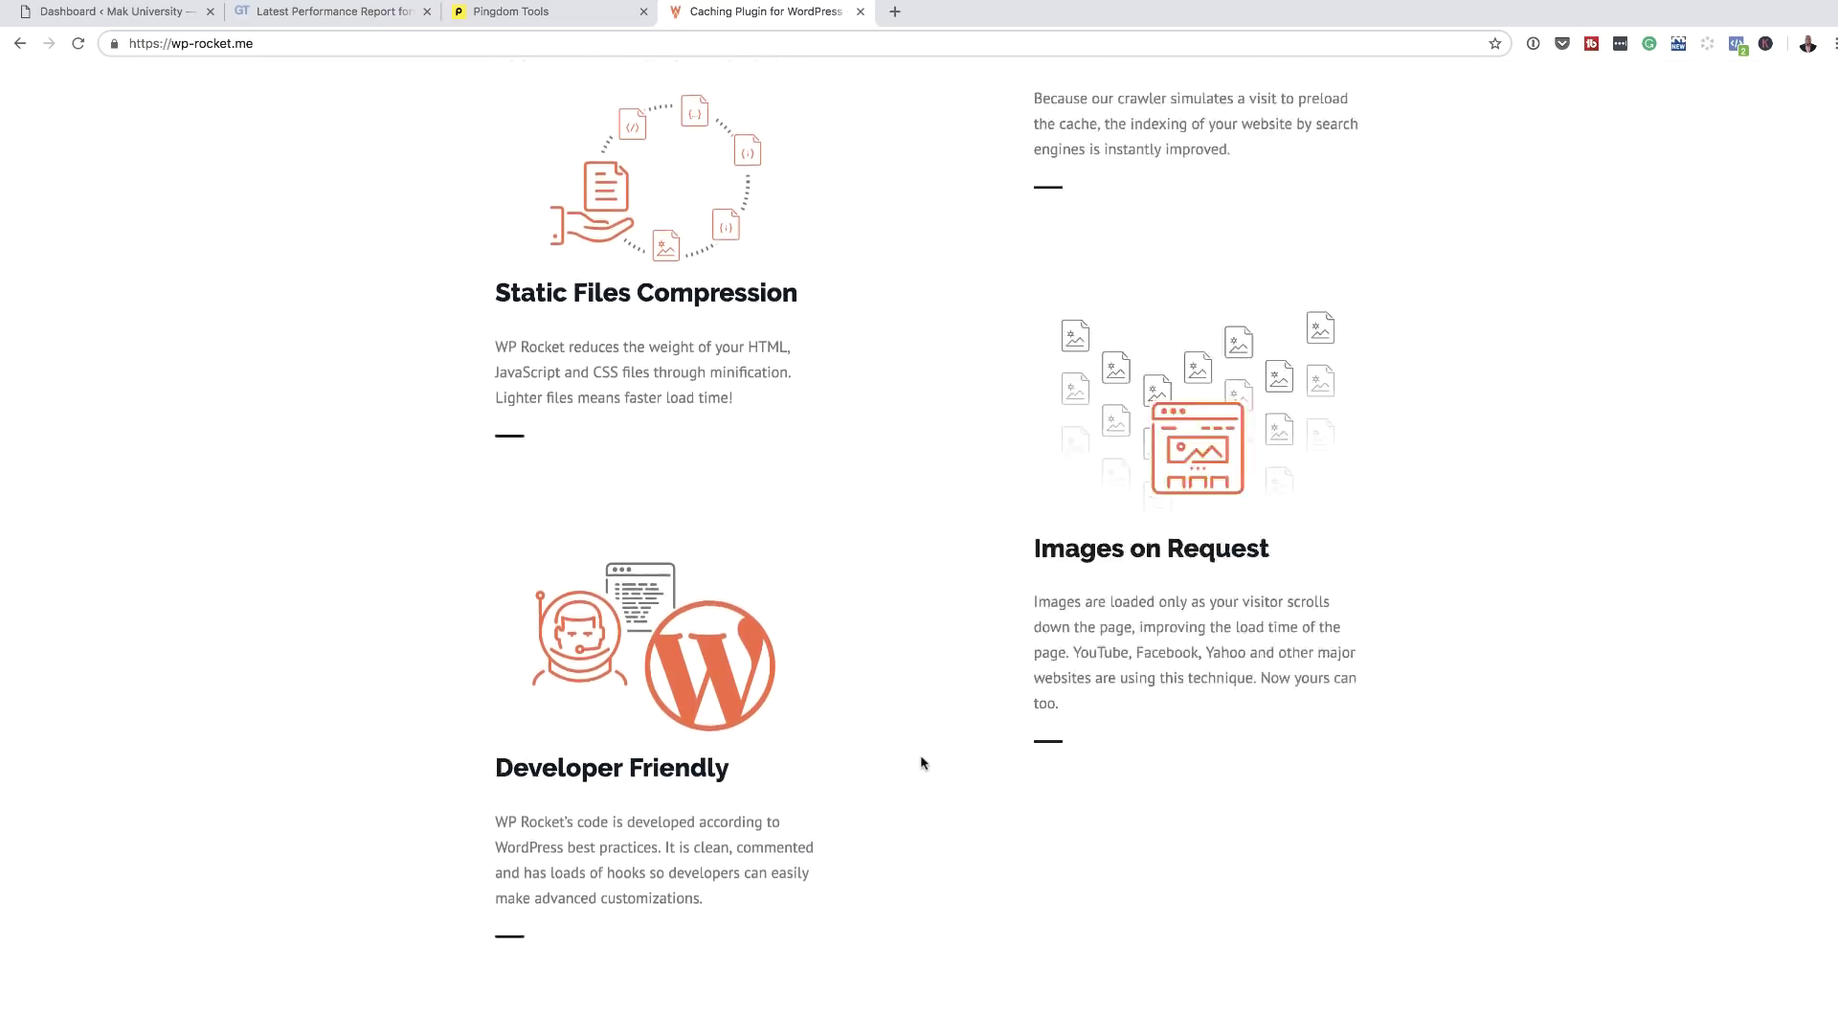
pyautogui.scroll(15, 920, 756)
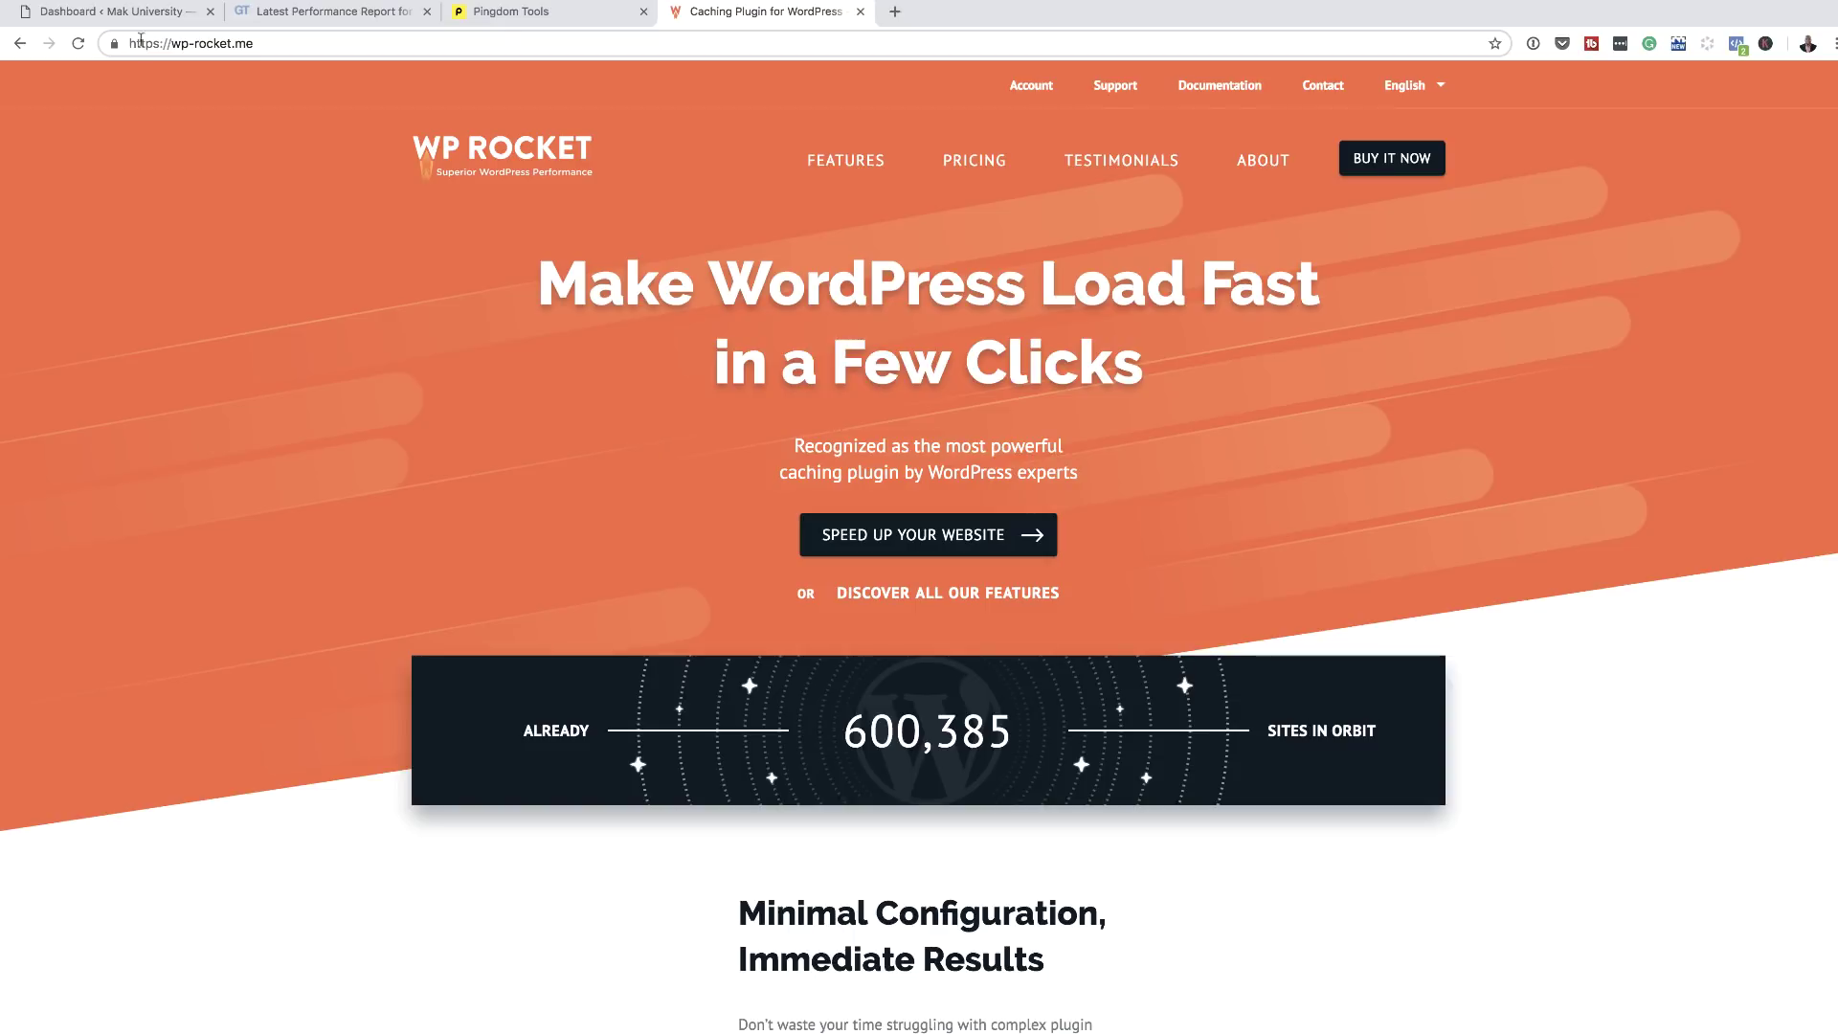
pyautogui.click(115, 14)
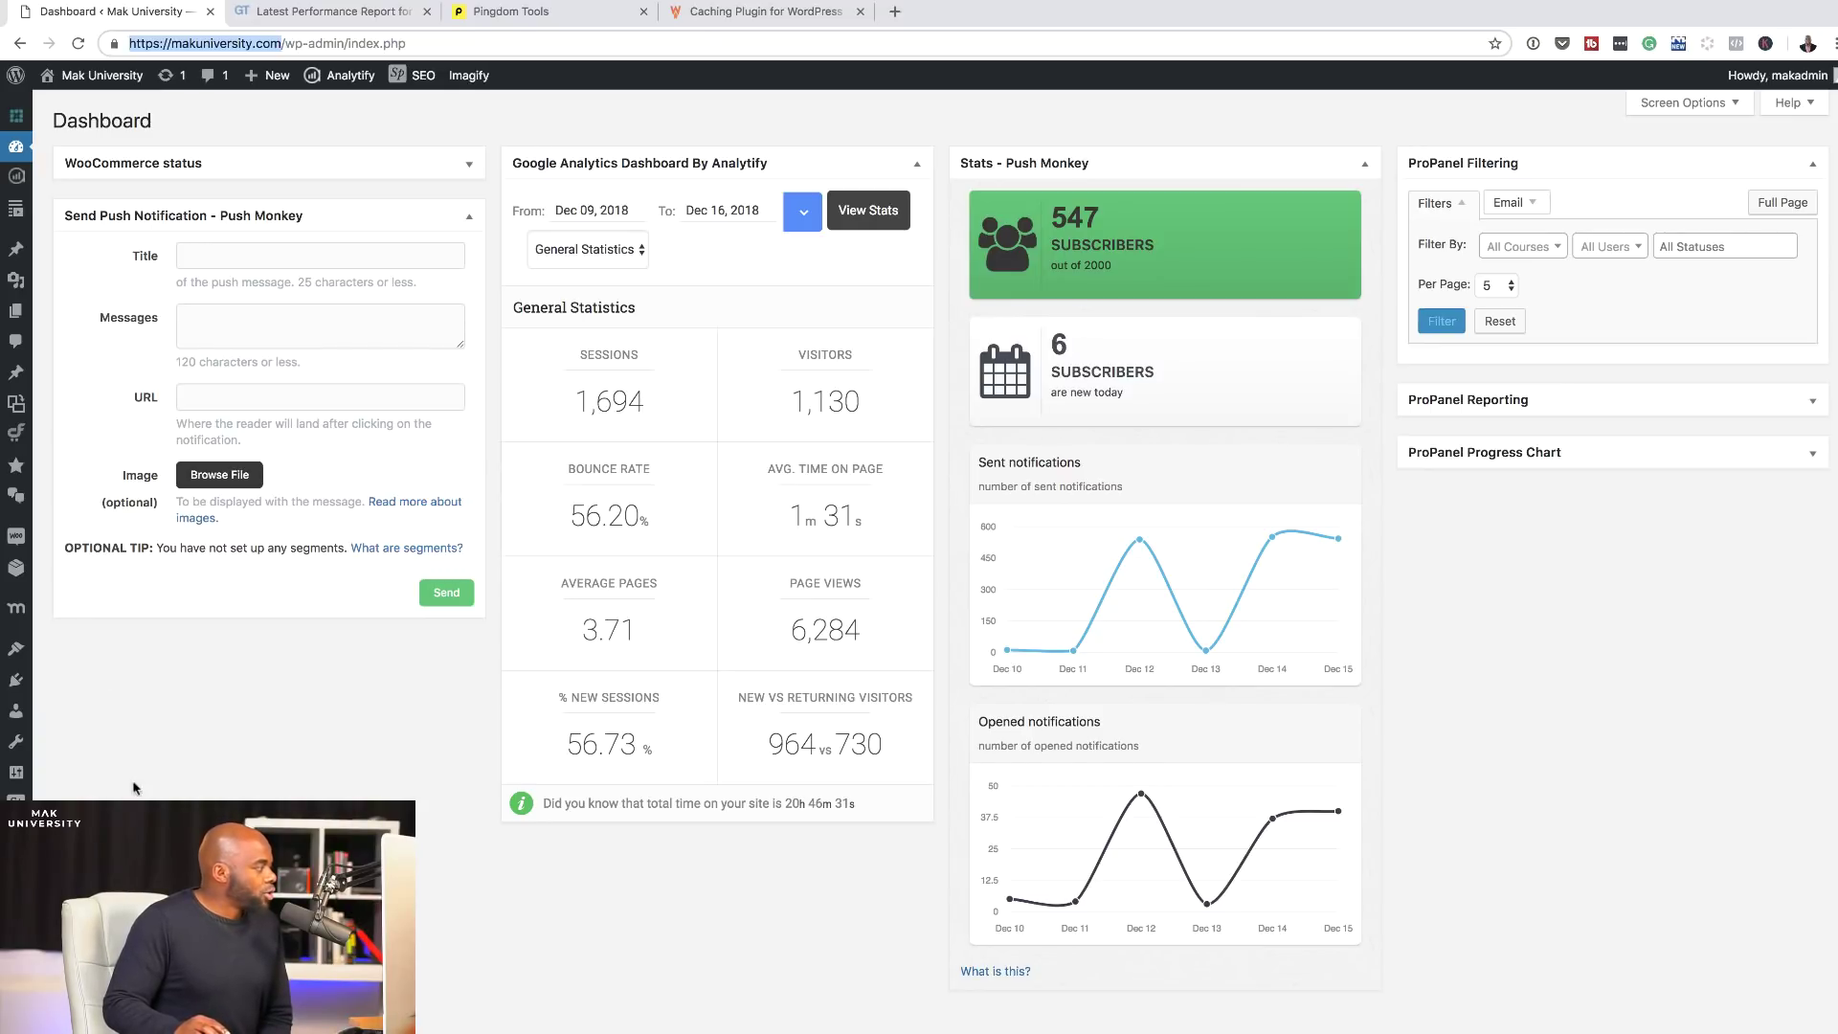
# Step: Activate WP Rocket 3.2.3 from the Installed Plugins list
pyautogui.moveTo(17, 681)
pyautogui.click(80, 716)
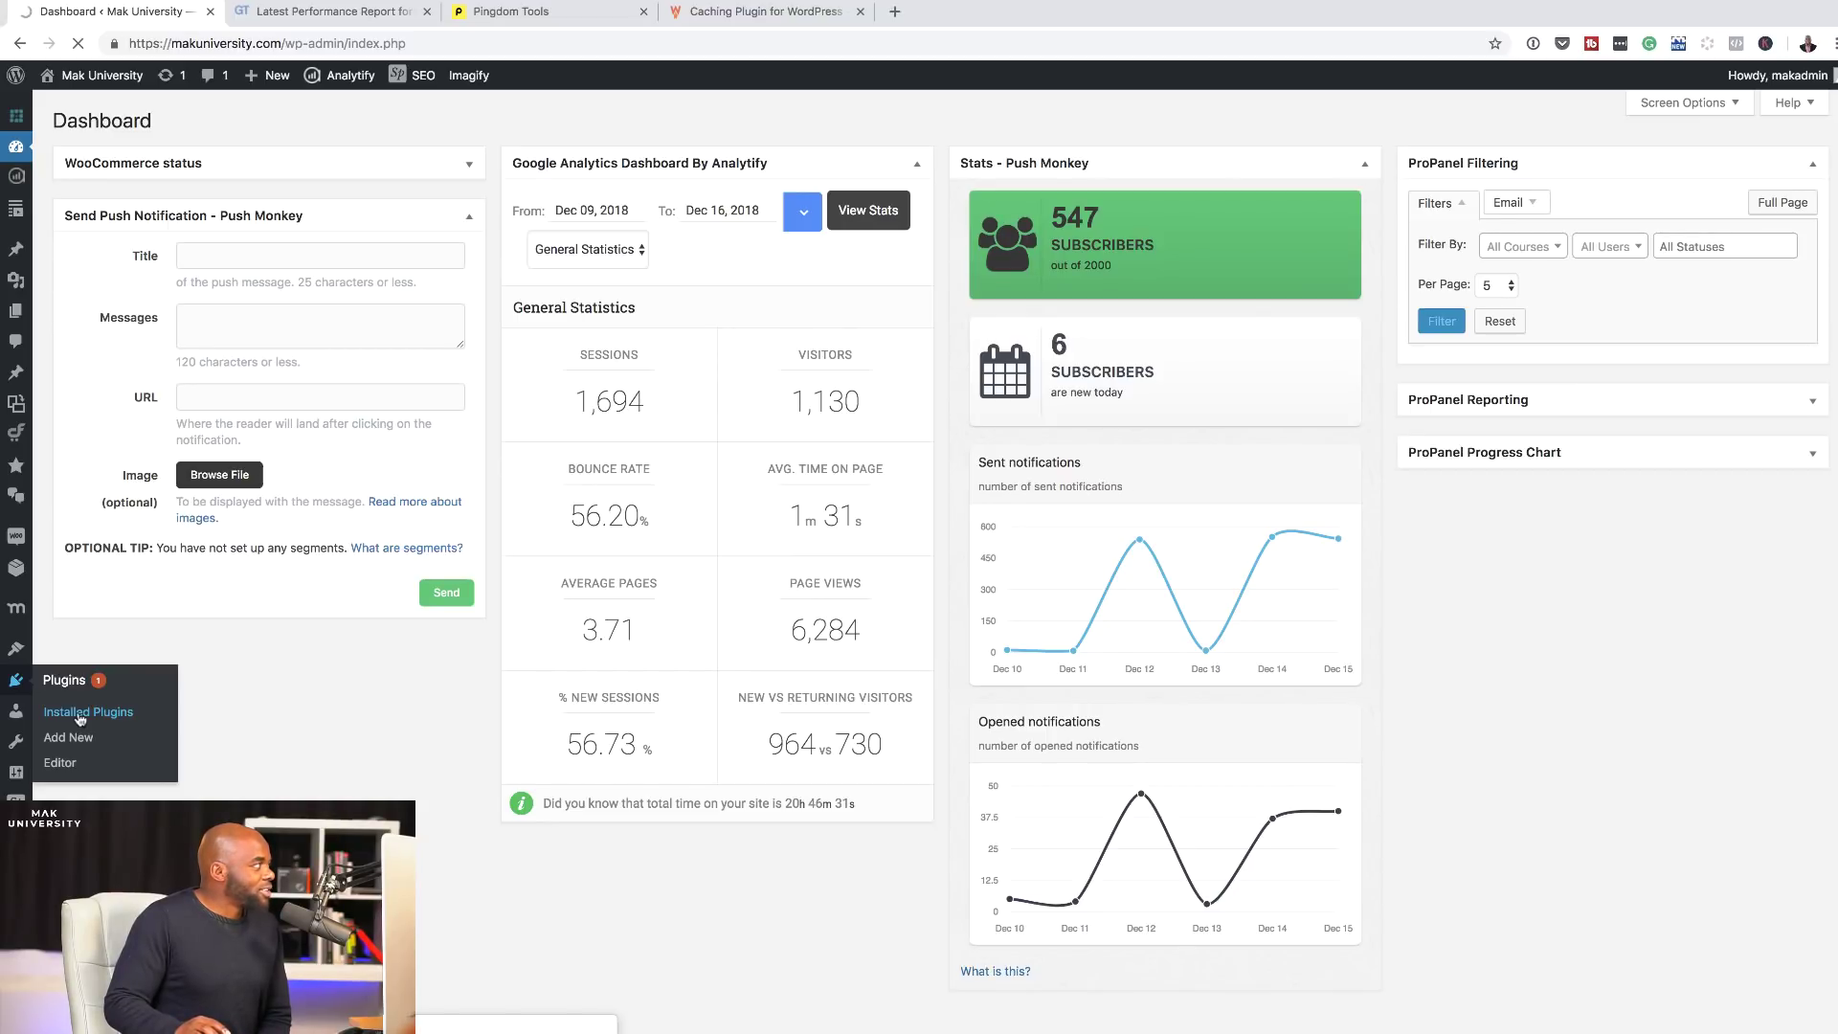
pyautogui.scroll(-3, 382, 704)
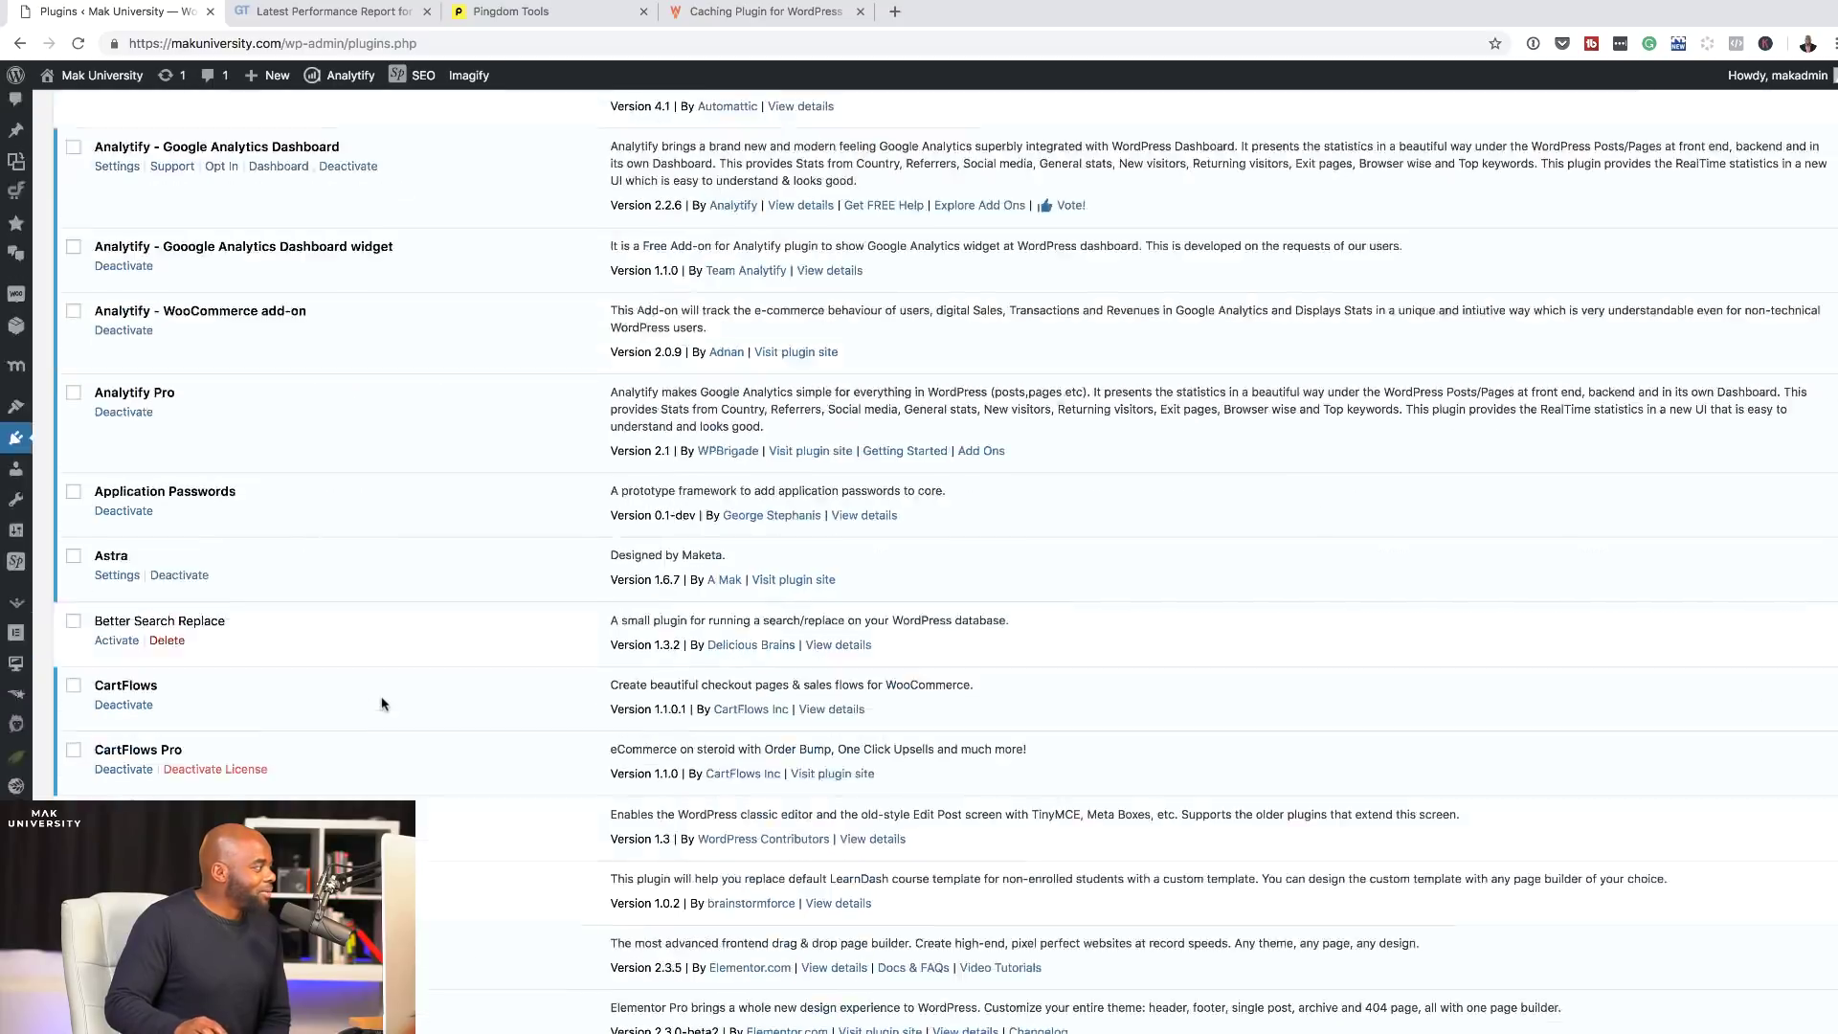
pyautogui.scroll(-10, 382, 703)
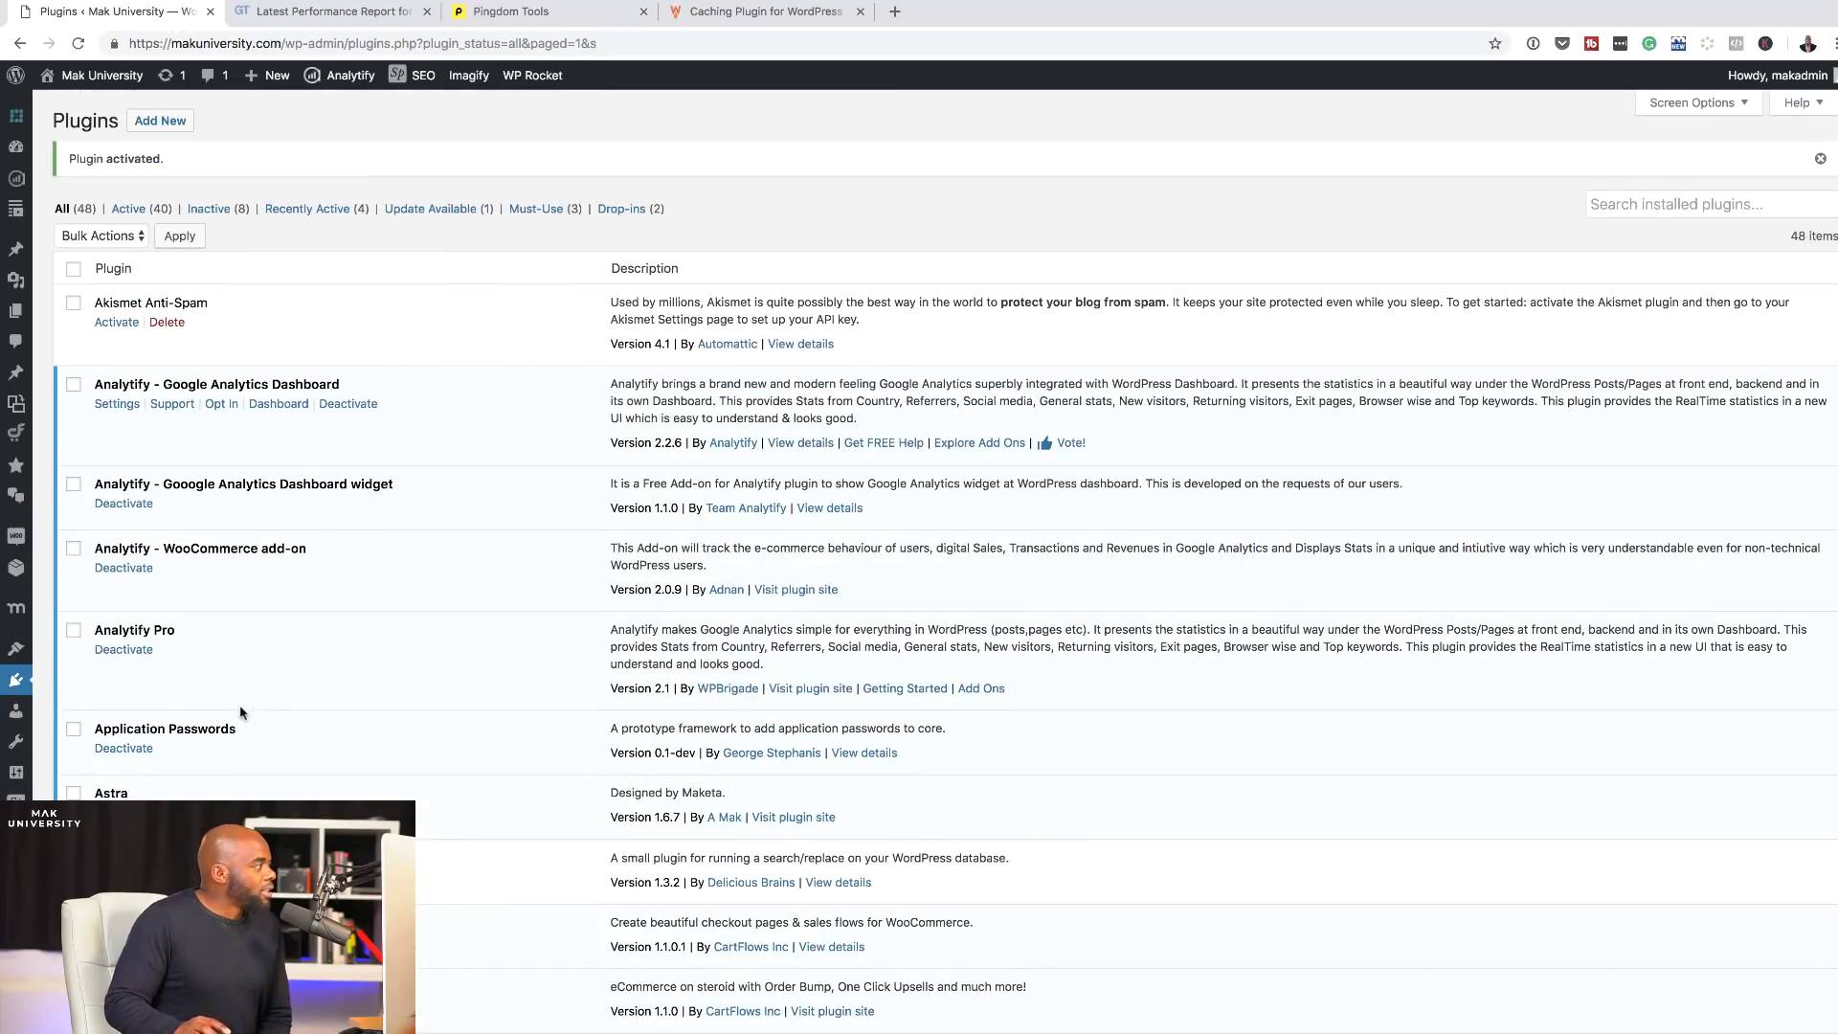
pyautogui.scroll(-20, 309, 798)
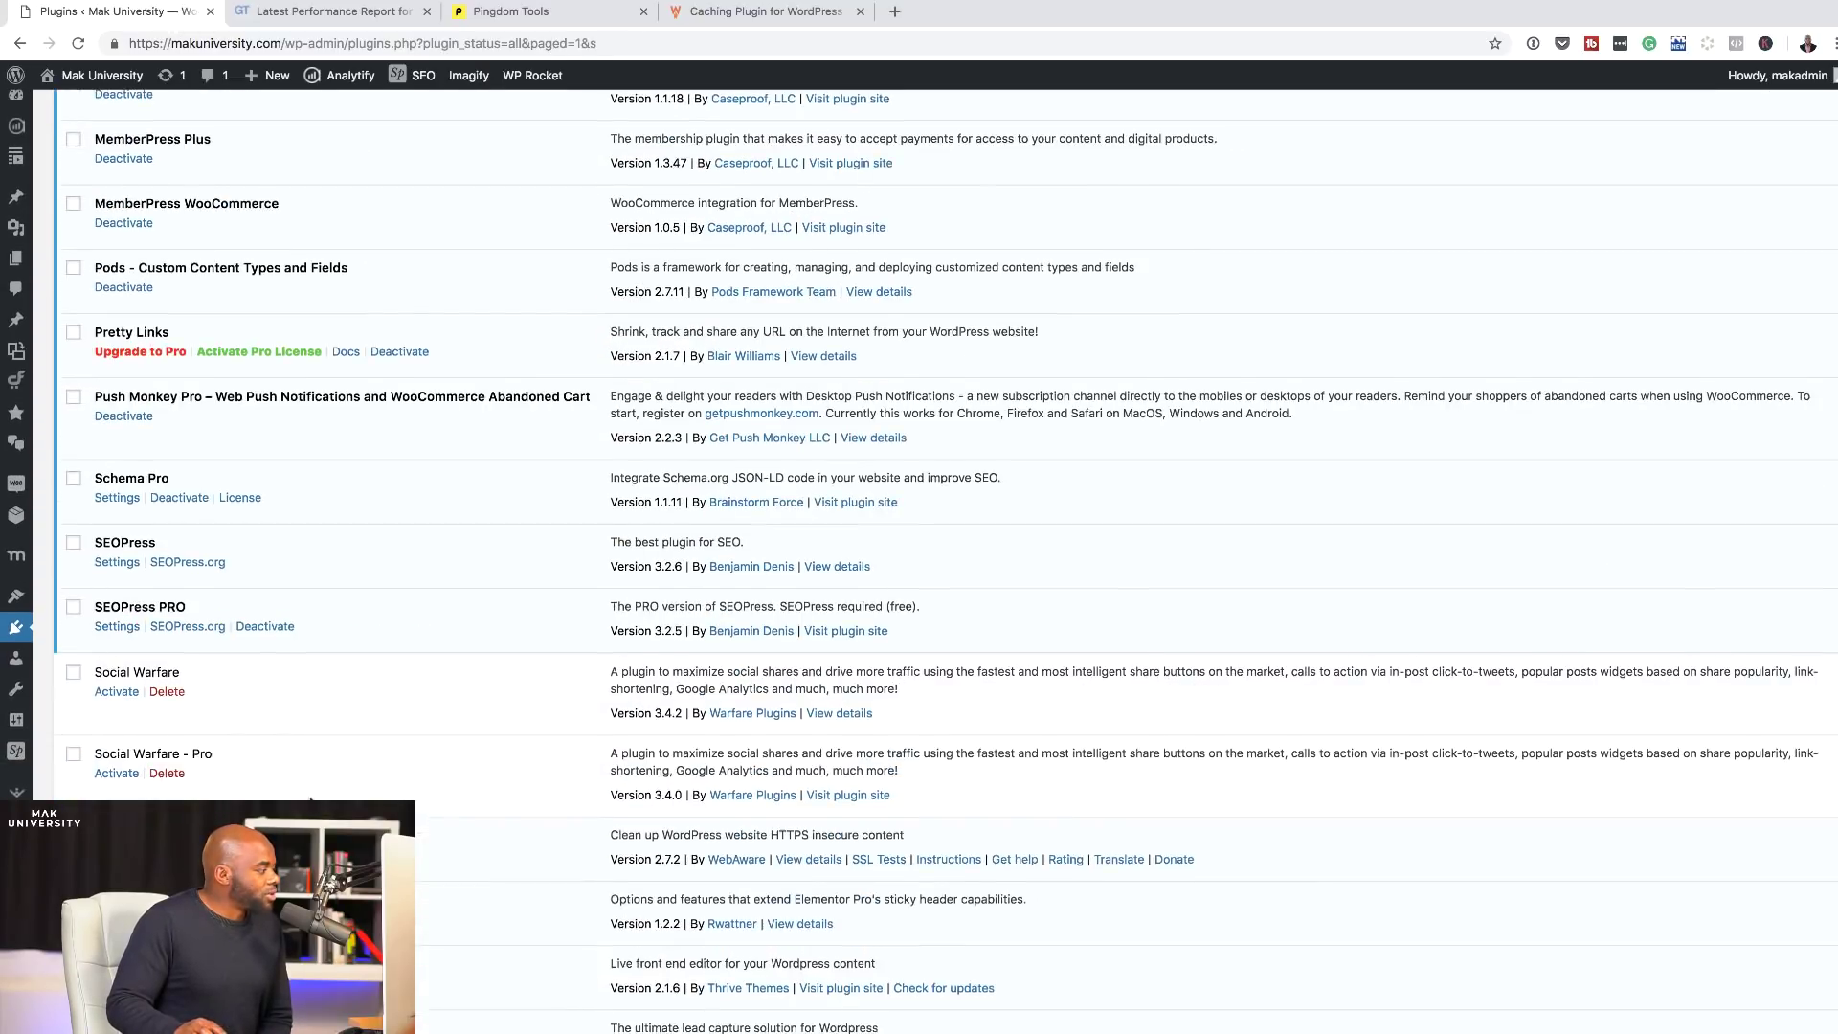
pyautogui.scroll(-8, 309, 798)
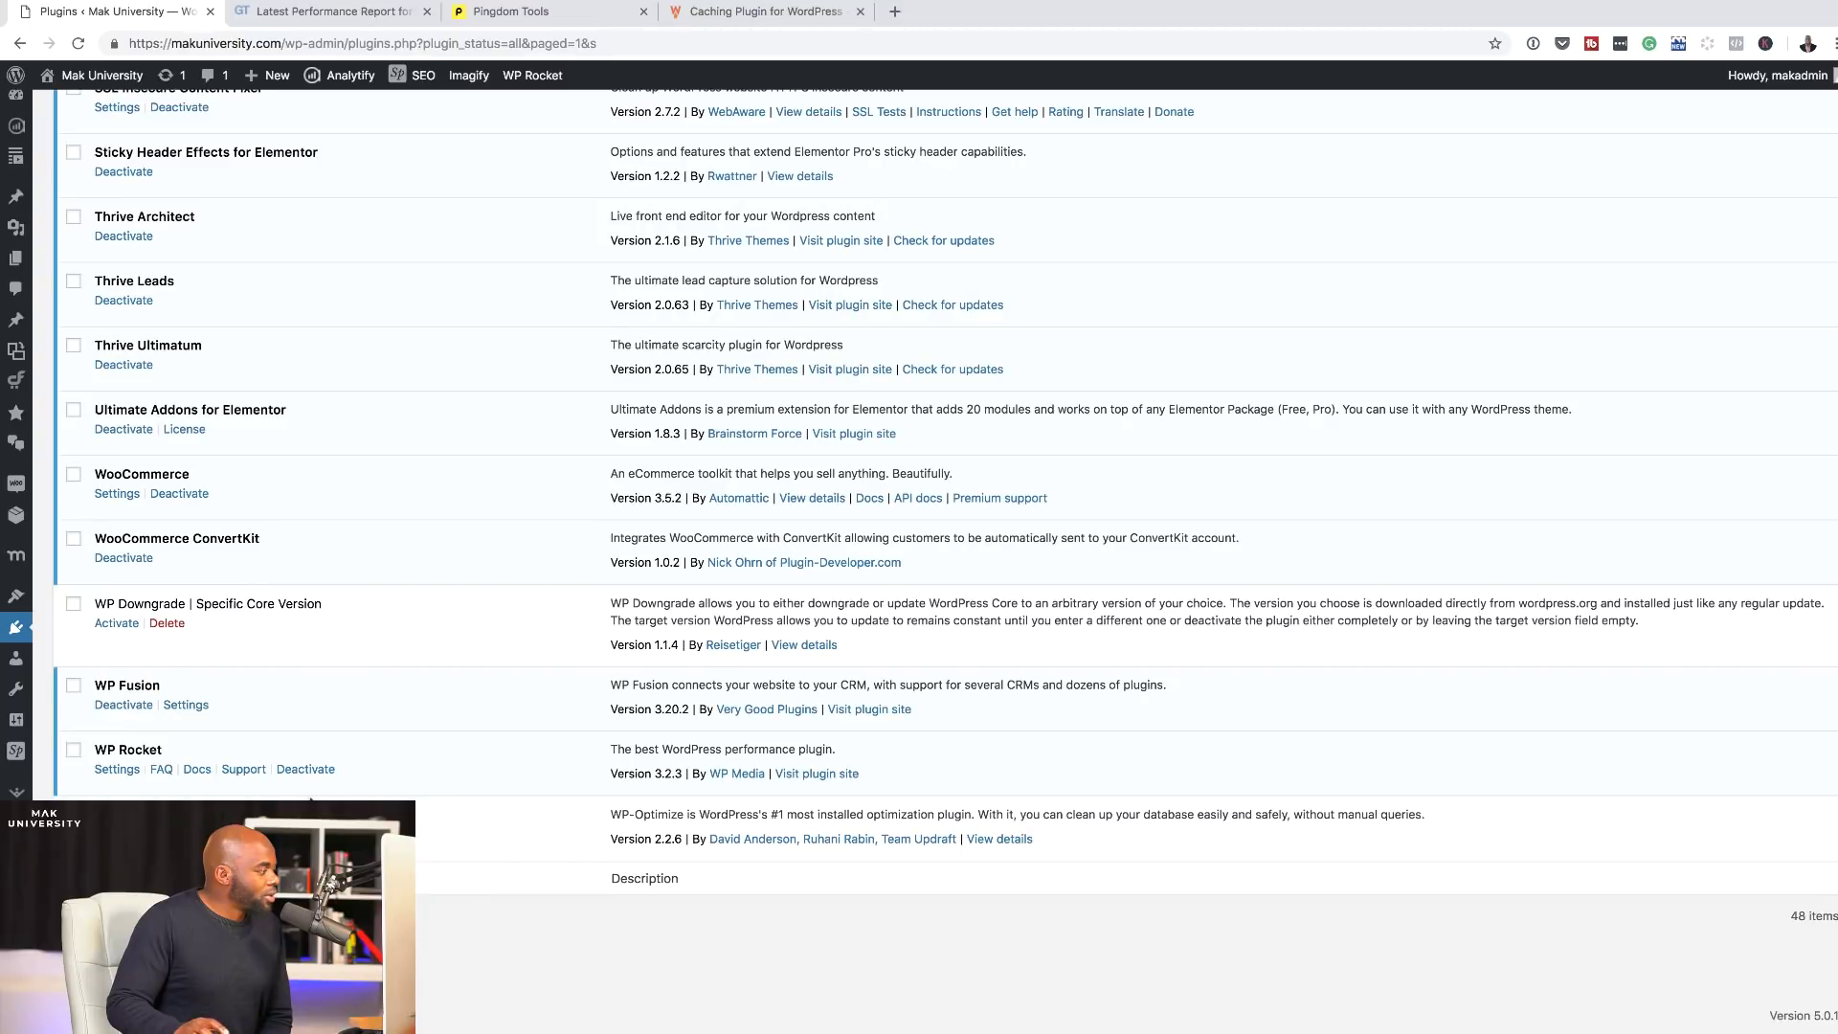
# Step: Open WP Rocket's Settings dashboard and review its active status and Single licence
pyautogui.click(119, 772)
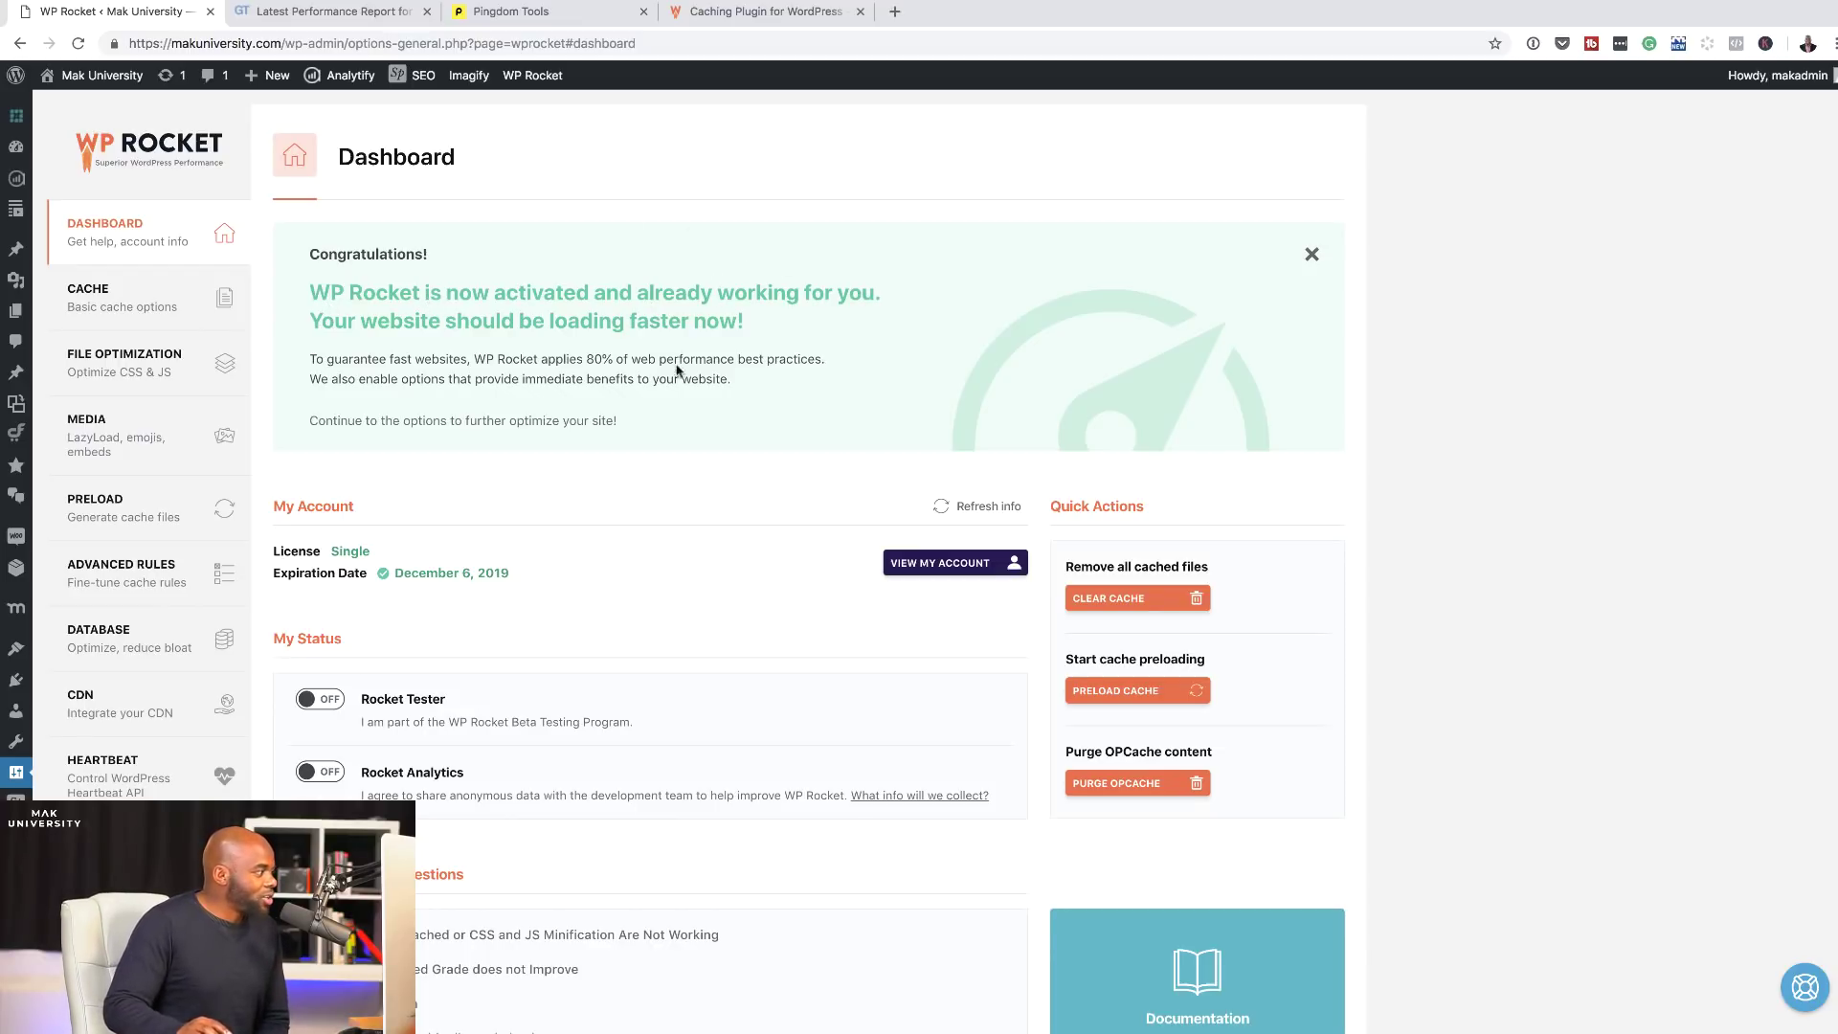
pyautogui.scroll(-1, 734, 473)
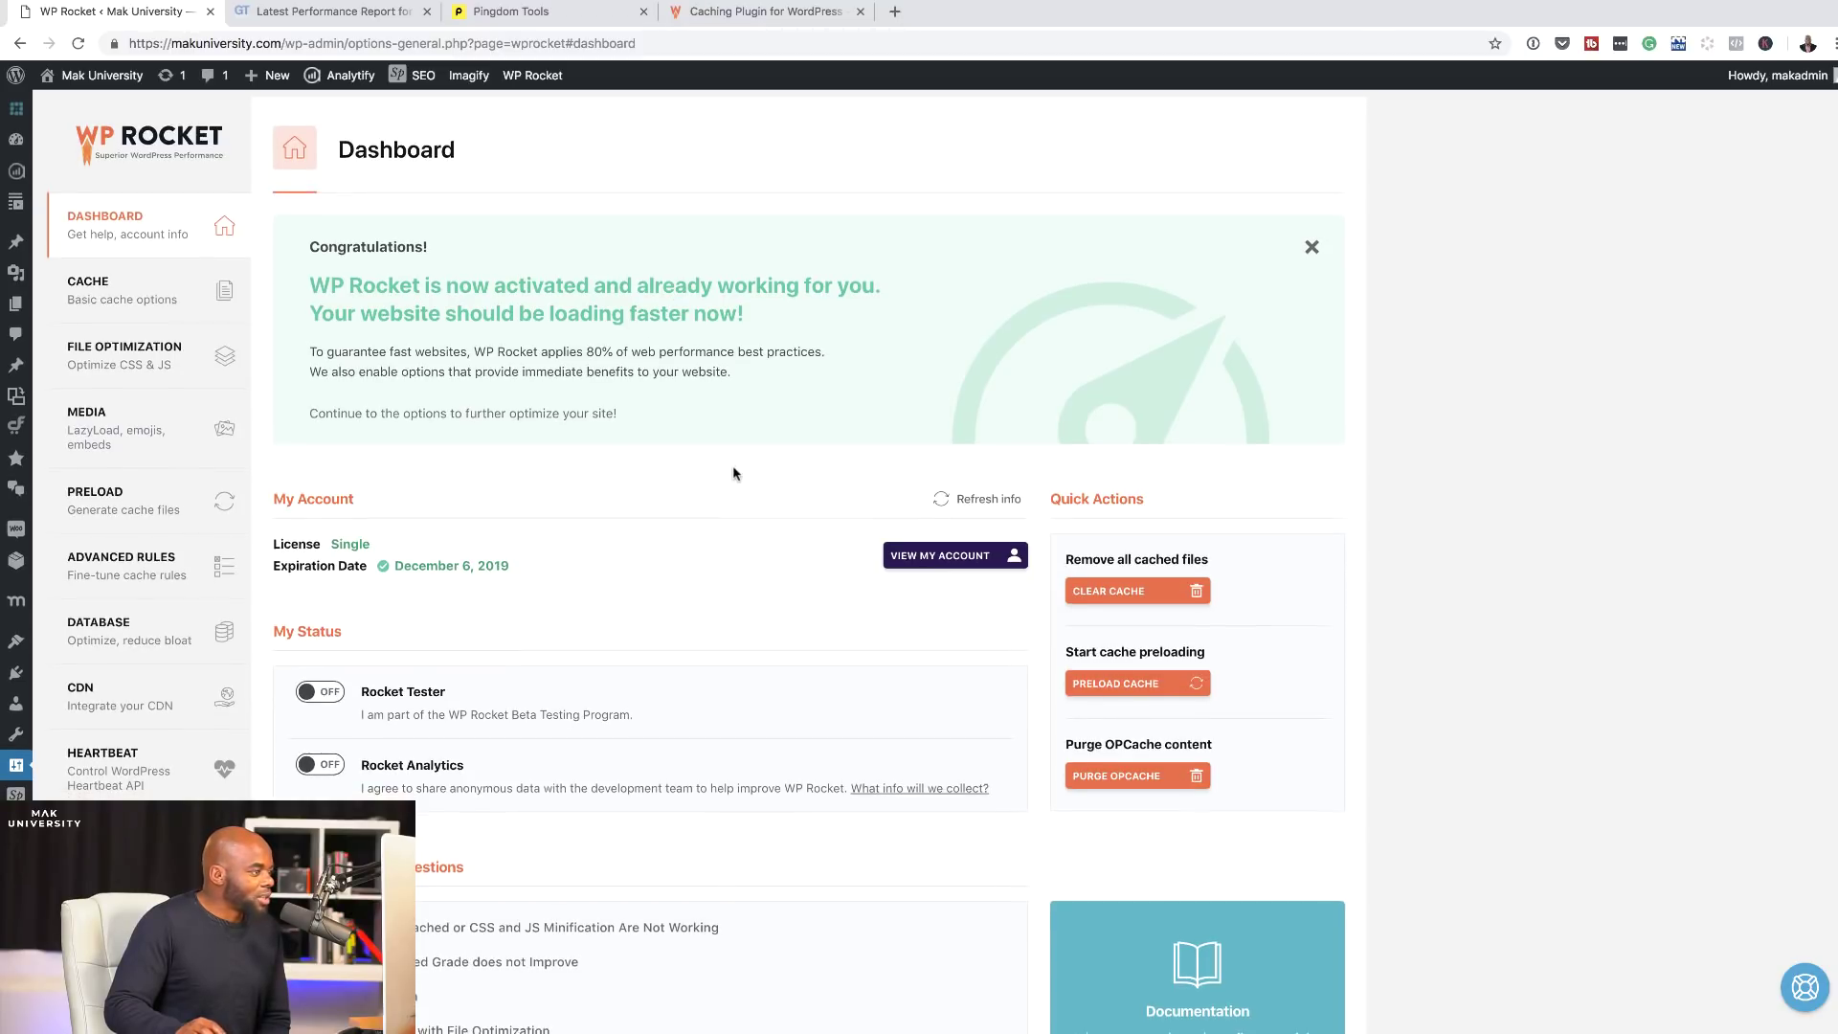
pyautogui.scroll(-3, 734, 473)
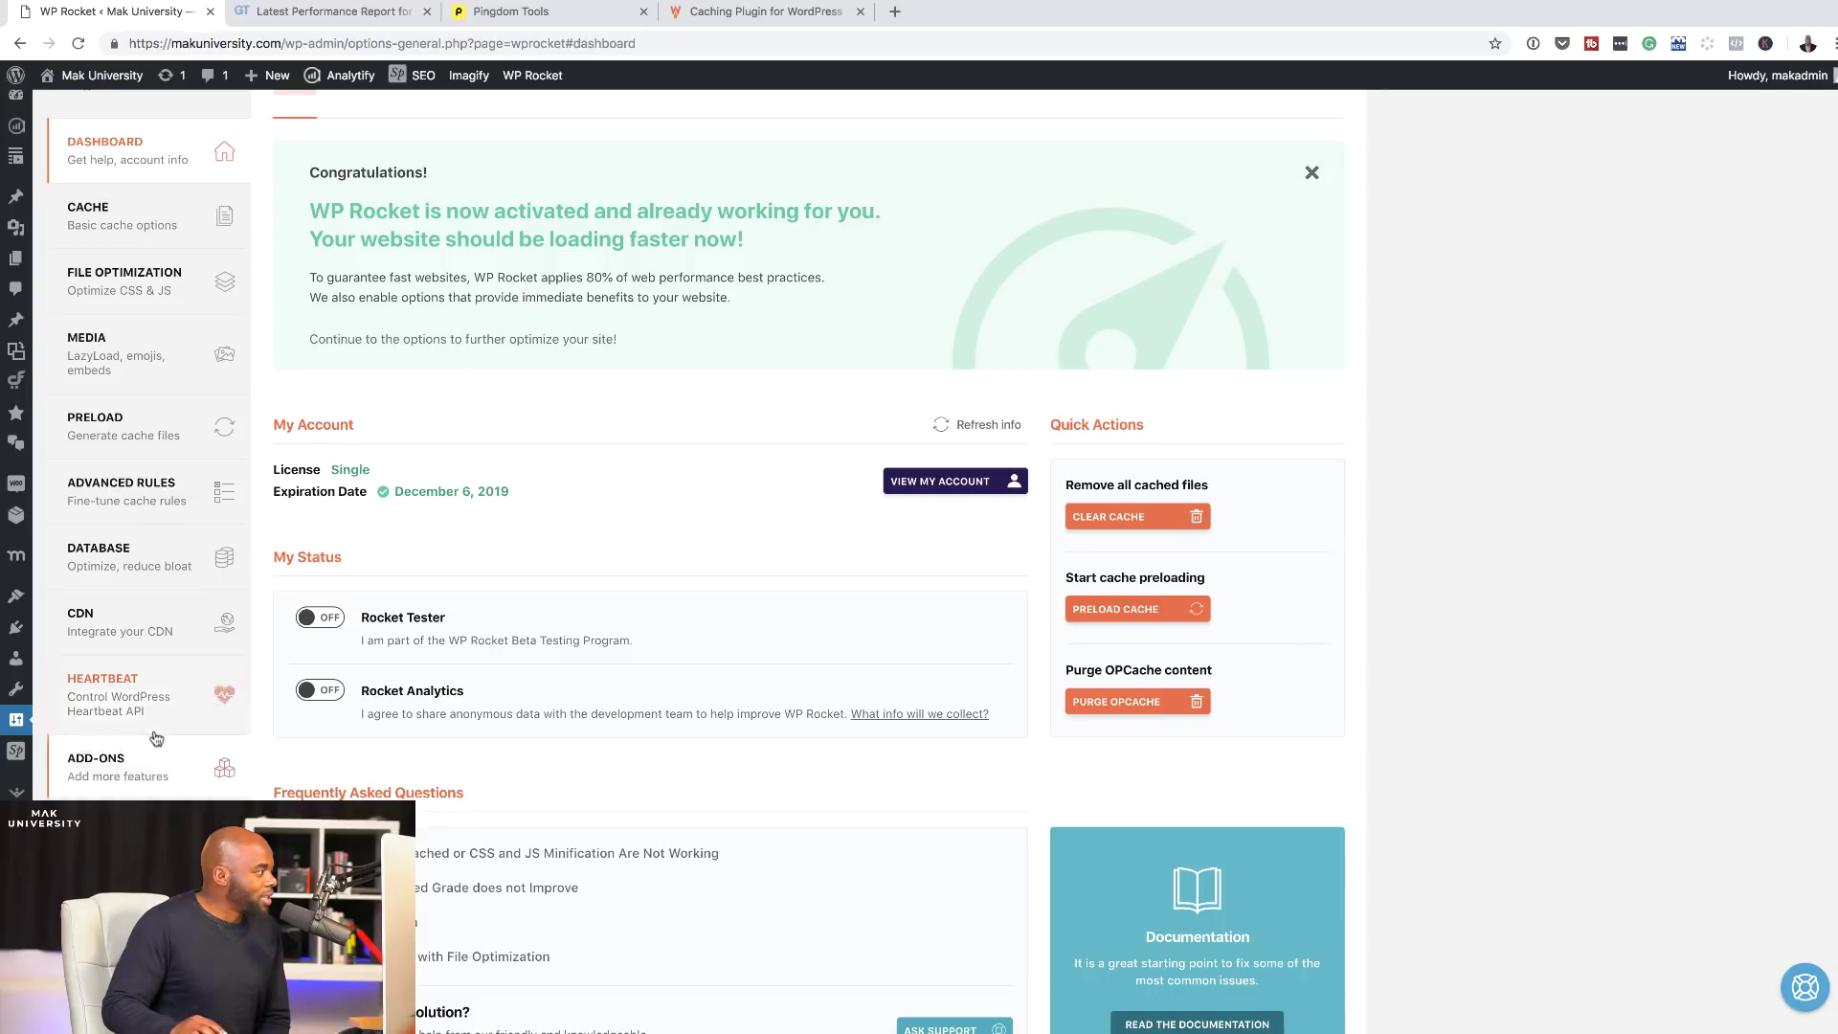
pyautogui.scroll(1, 375, 326)
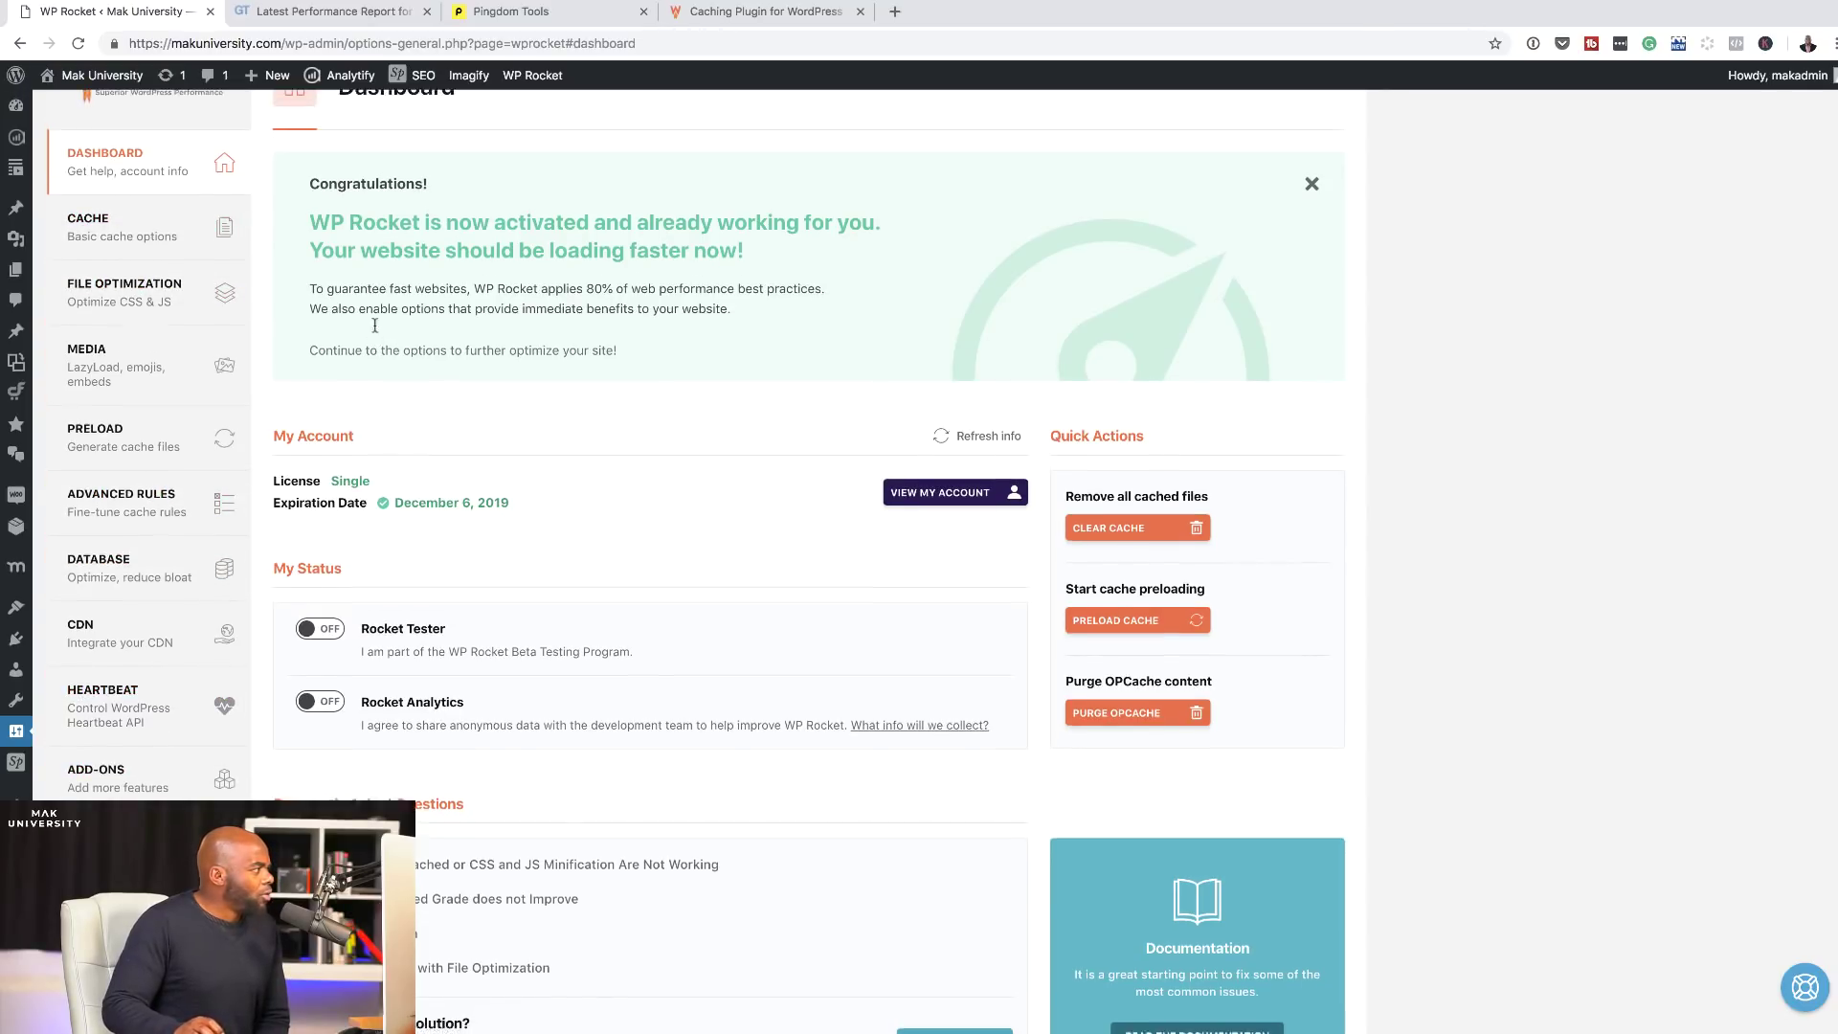
pyautogui.scroll(2, 374, 326)
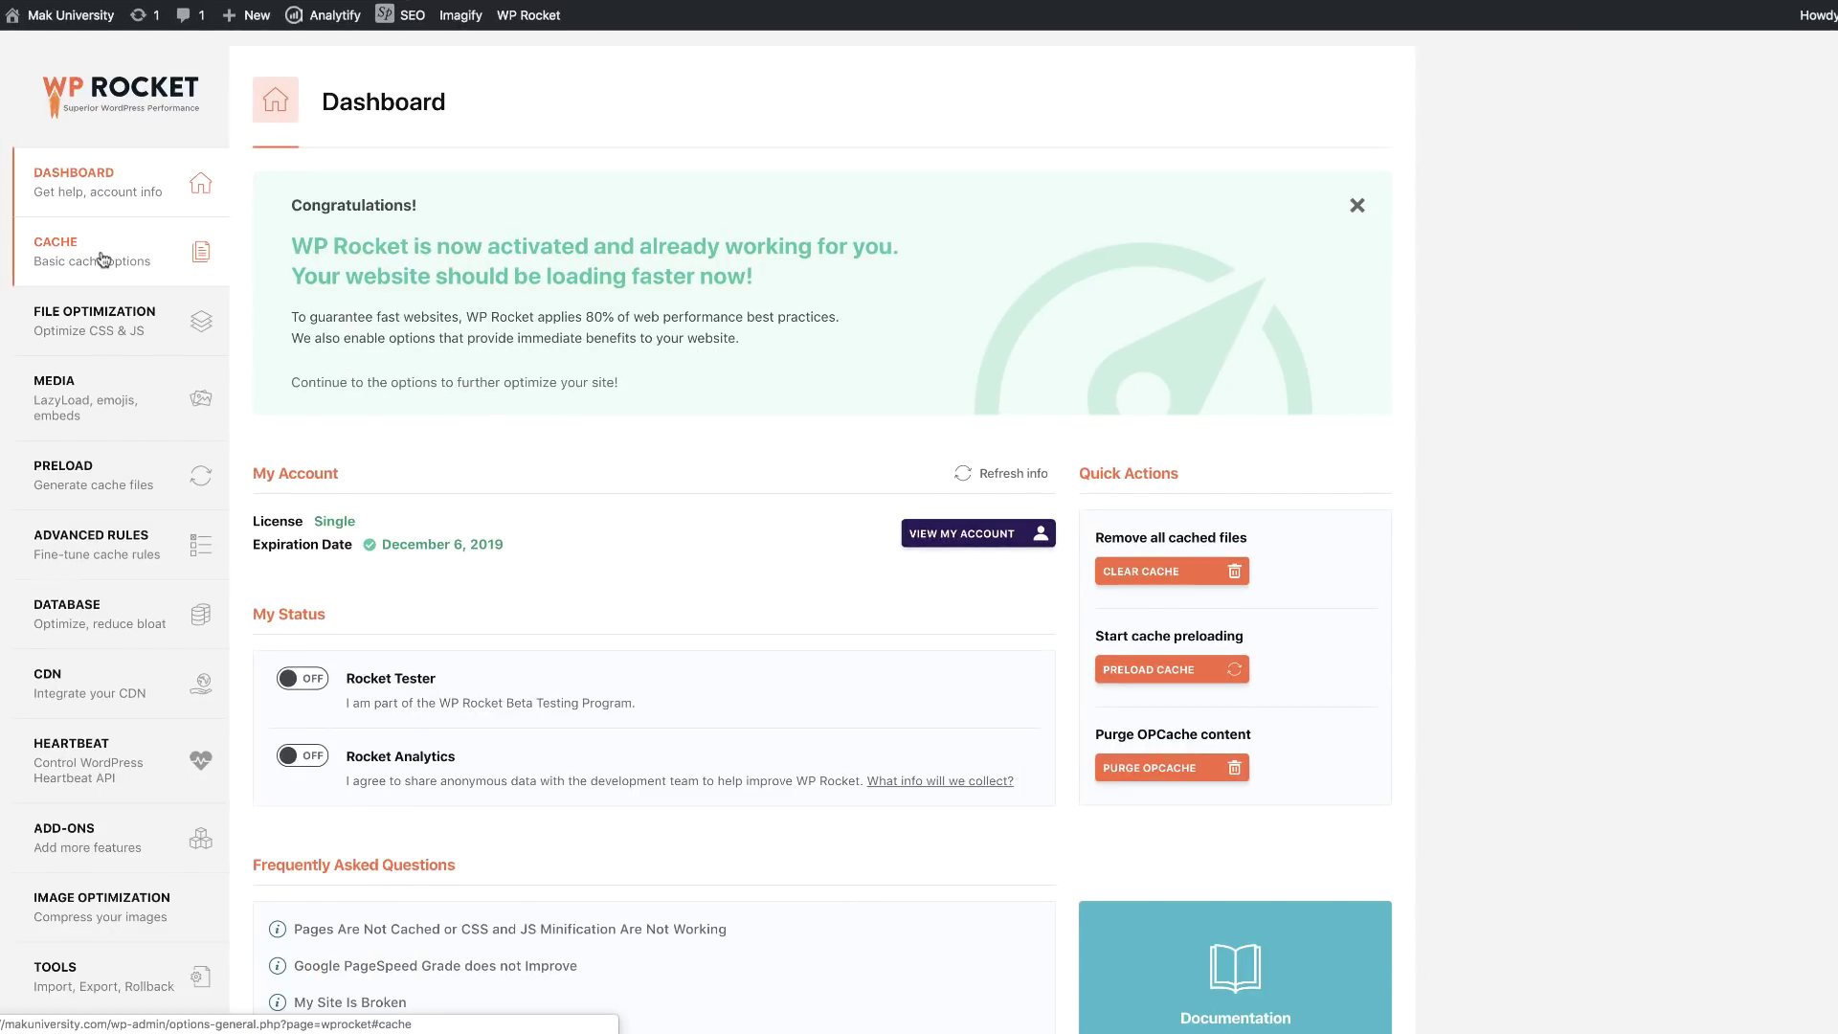
# Step: Look over WP Rocket's basic Cache settings
pyautogui.click(103, 258)
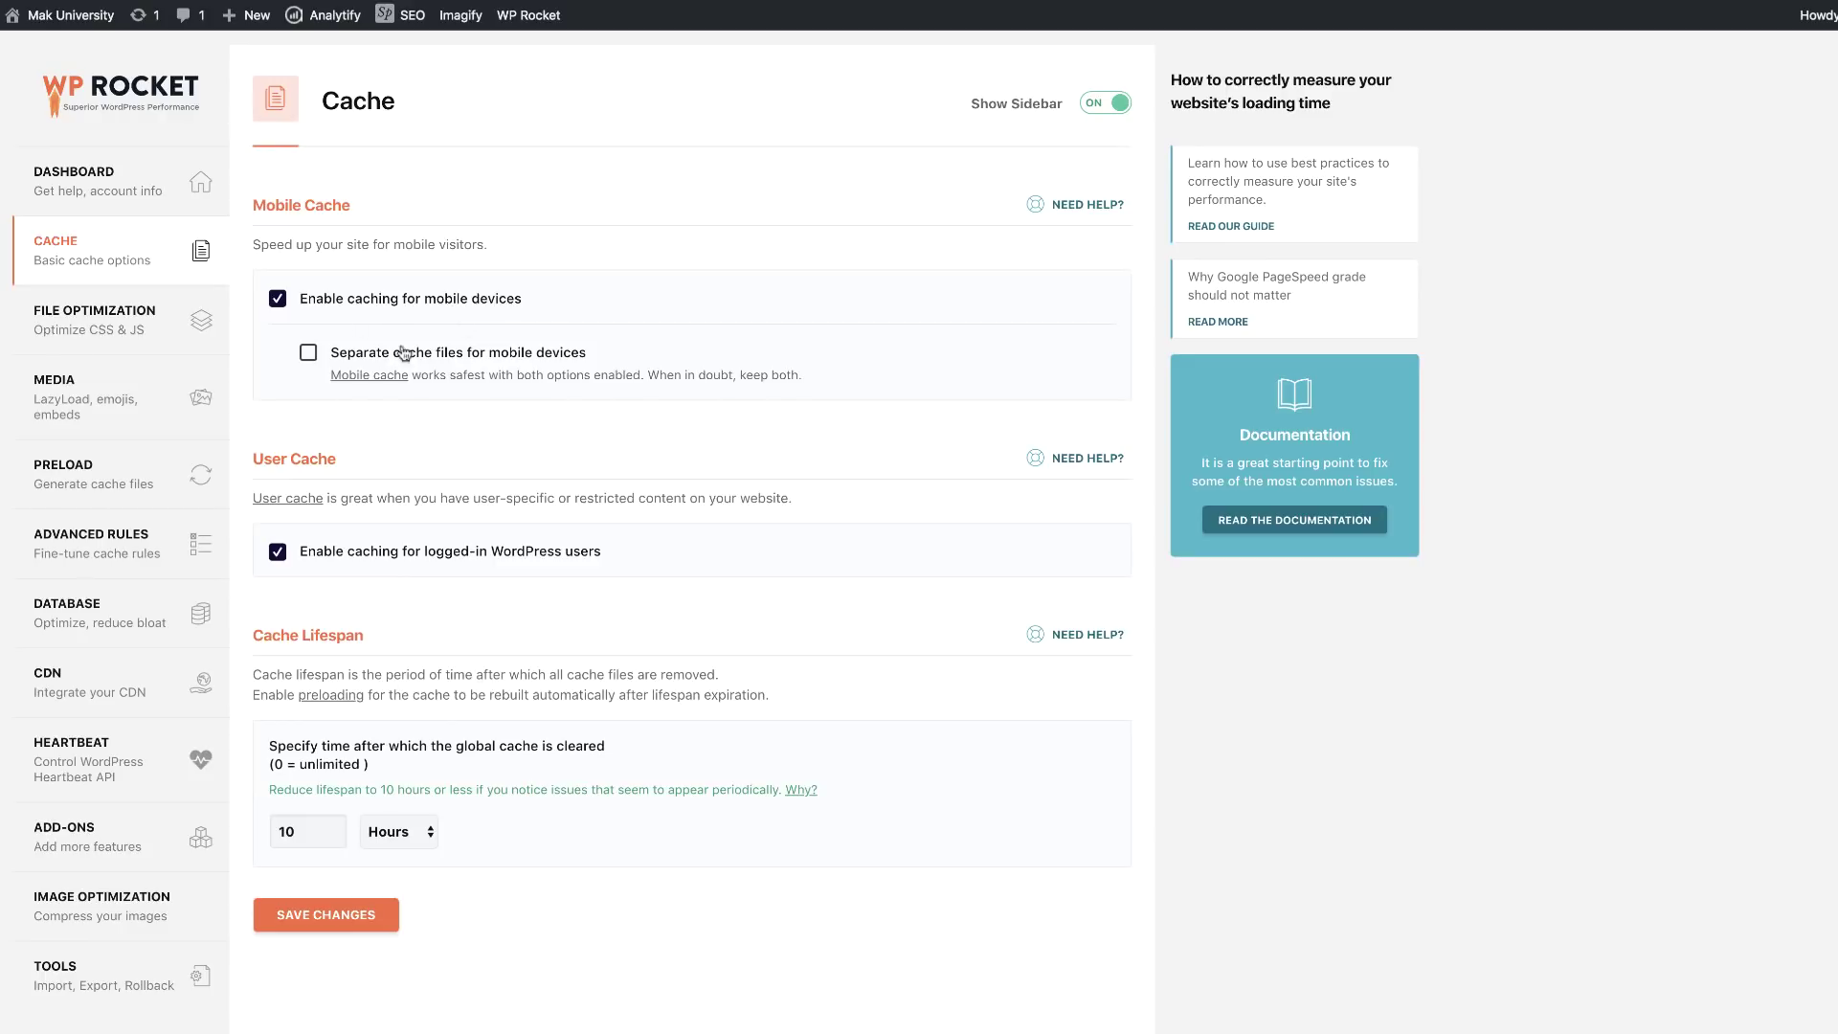
pyautogui.scroll(-1, 438, 549)
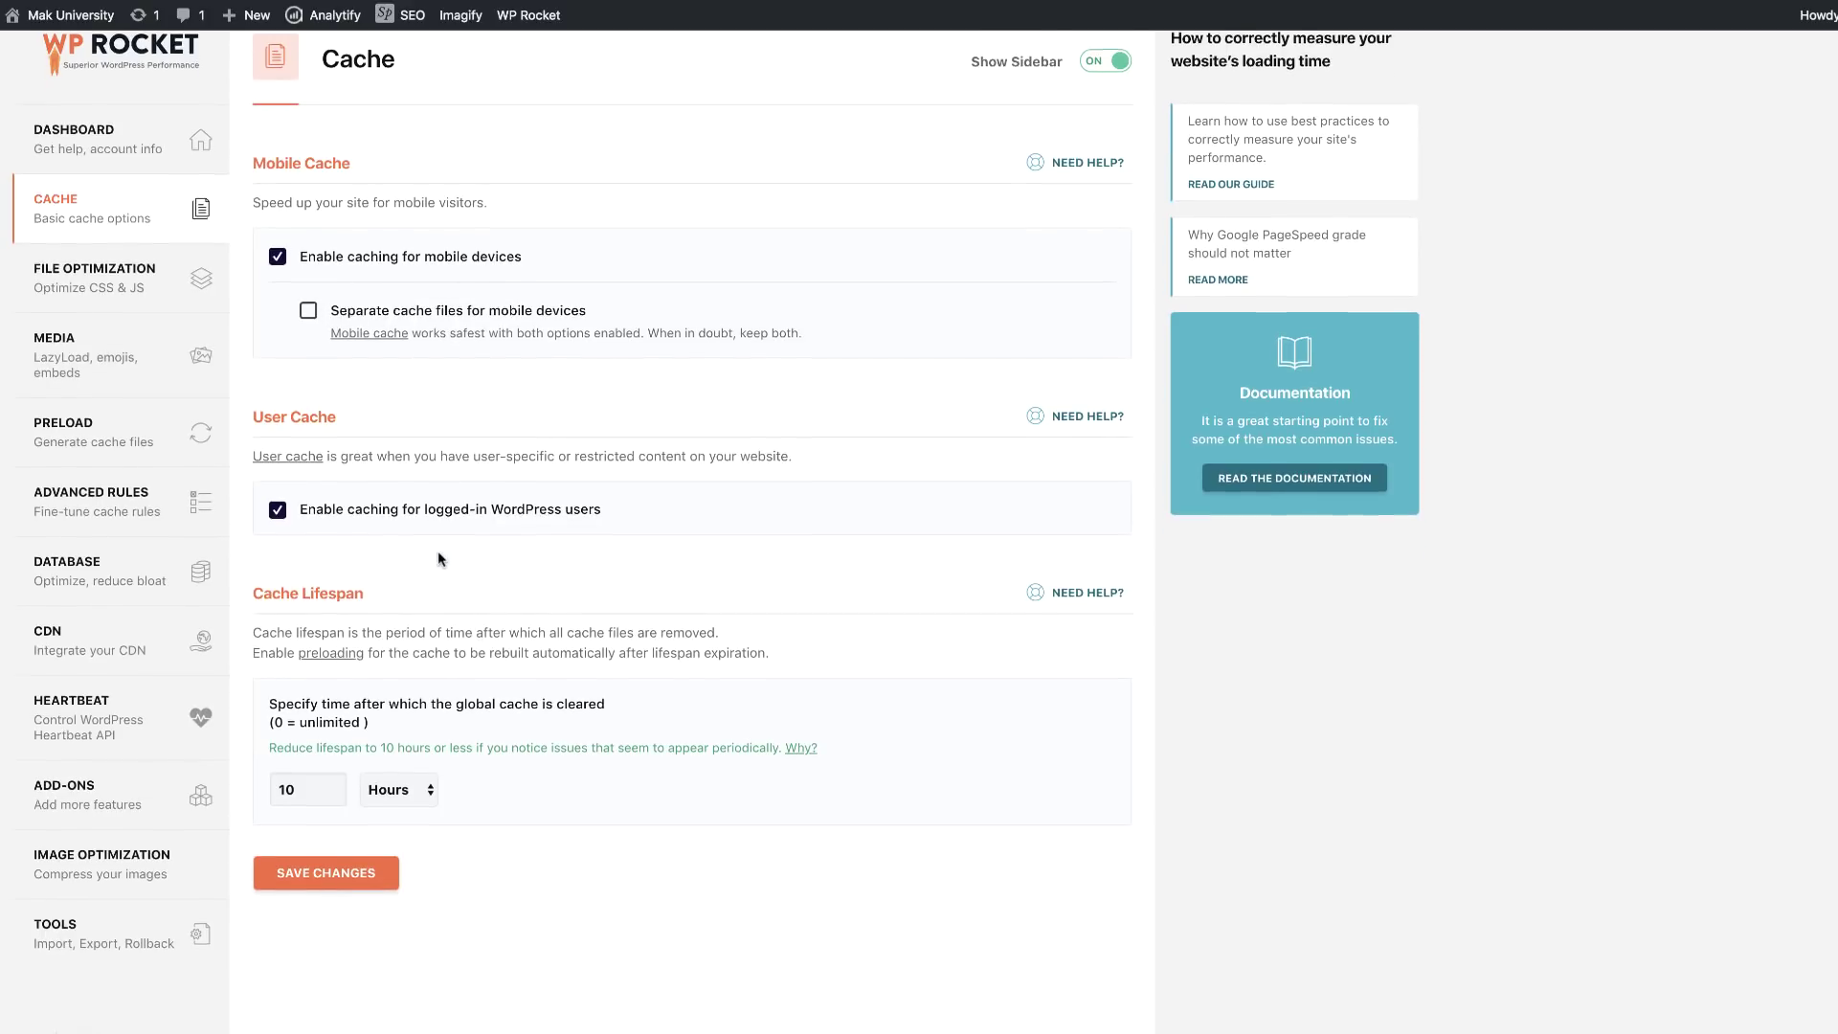
pyautogui.scroll(-1, 480, 566)
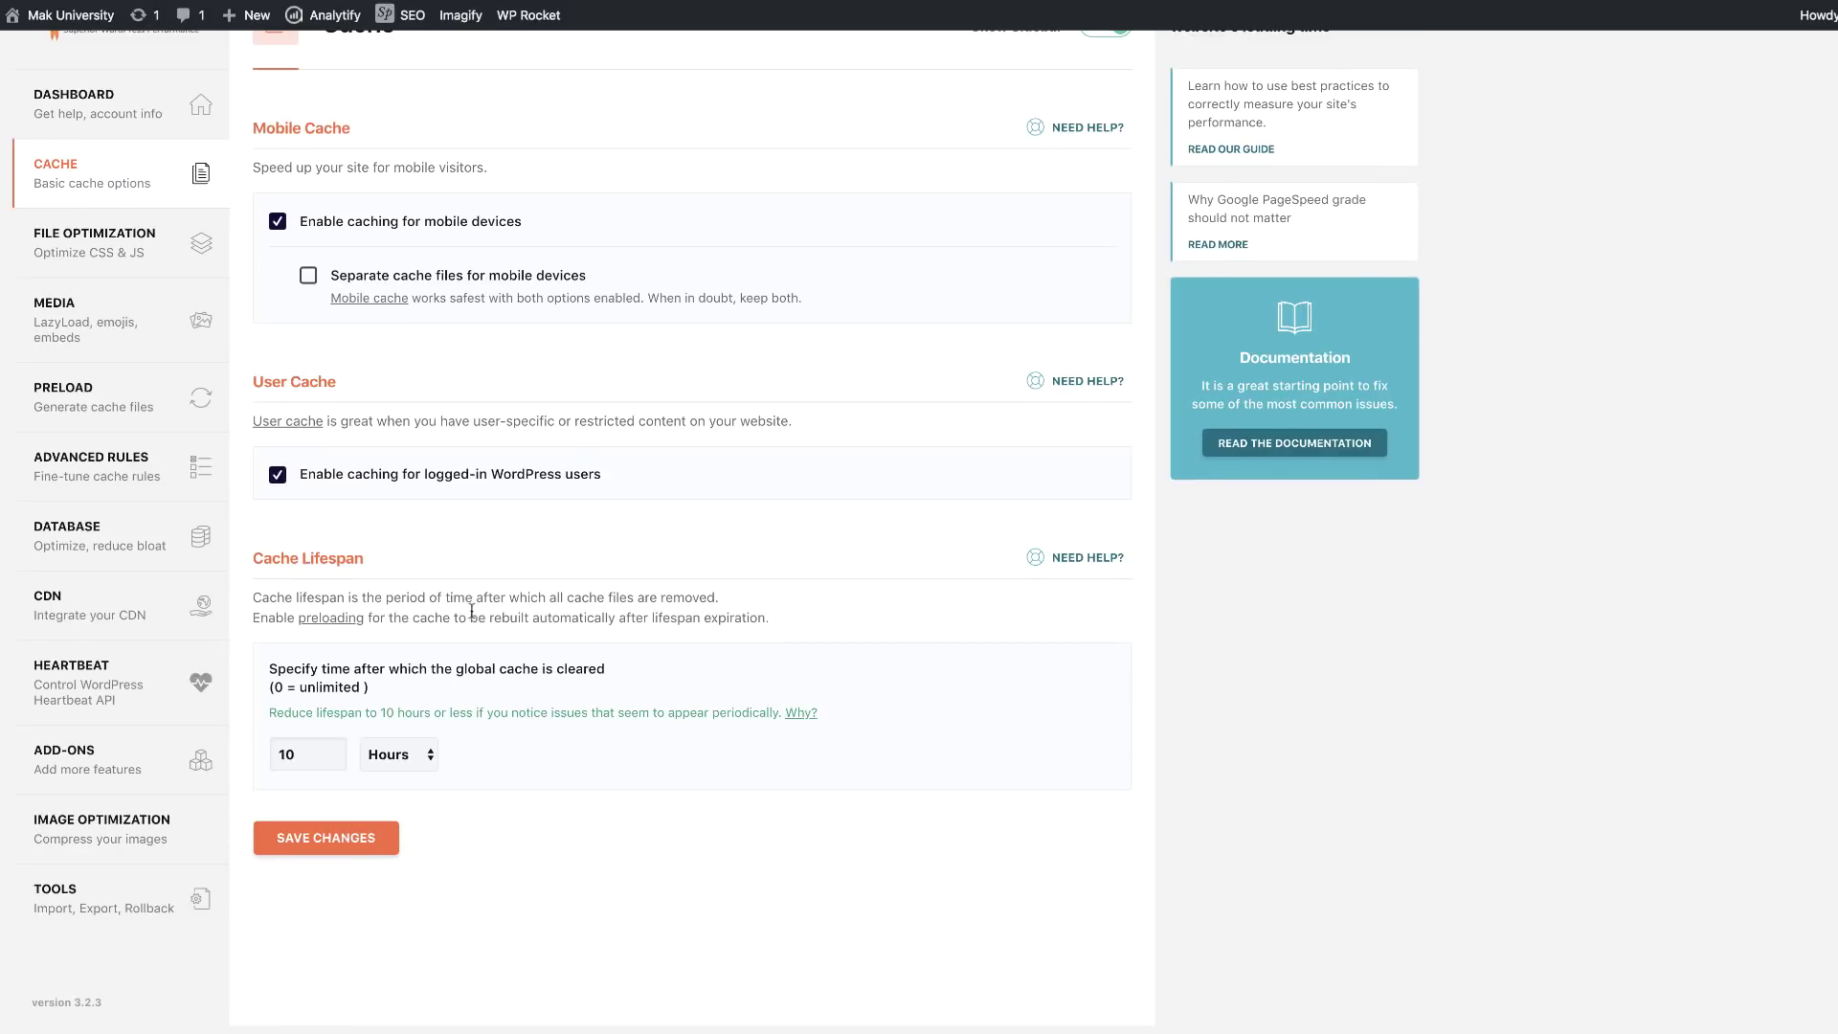
pyautogui.scroll(2, 471, 615)
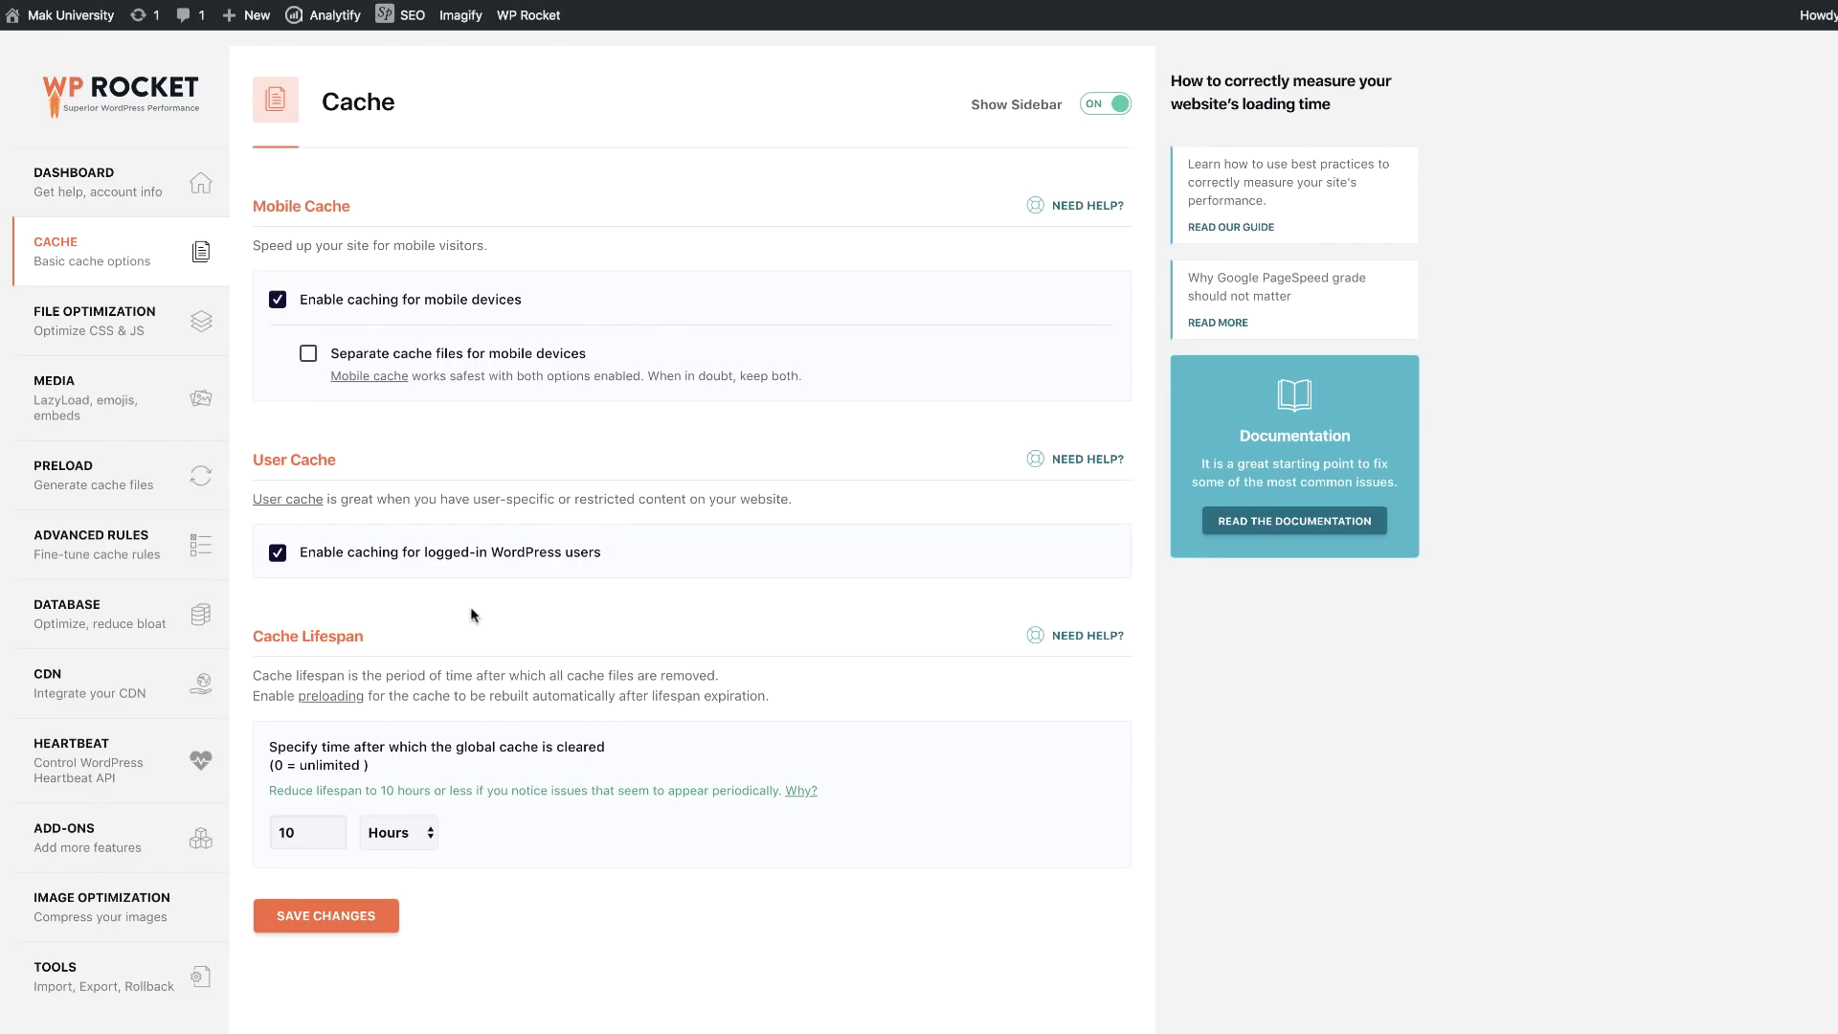
# Step: Review File Optimization, where Minify CSS and Minify JavaScript files are already enabled
pyautogui.click(115, 324)
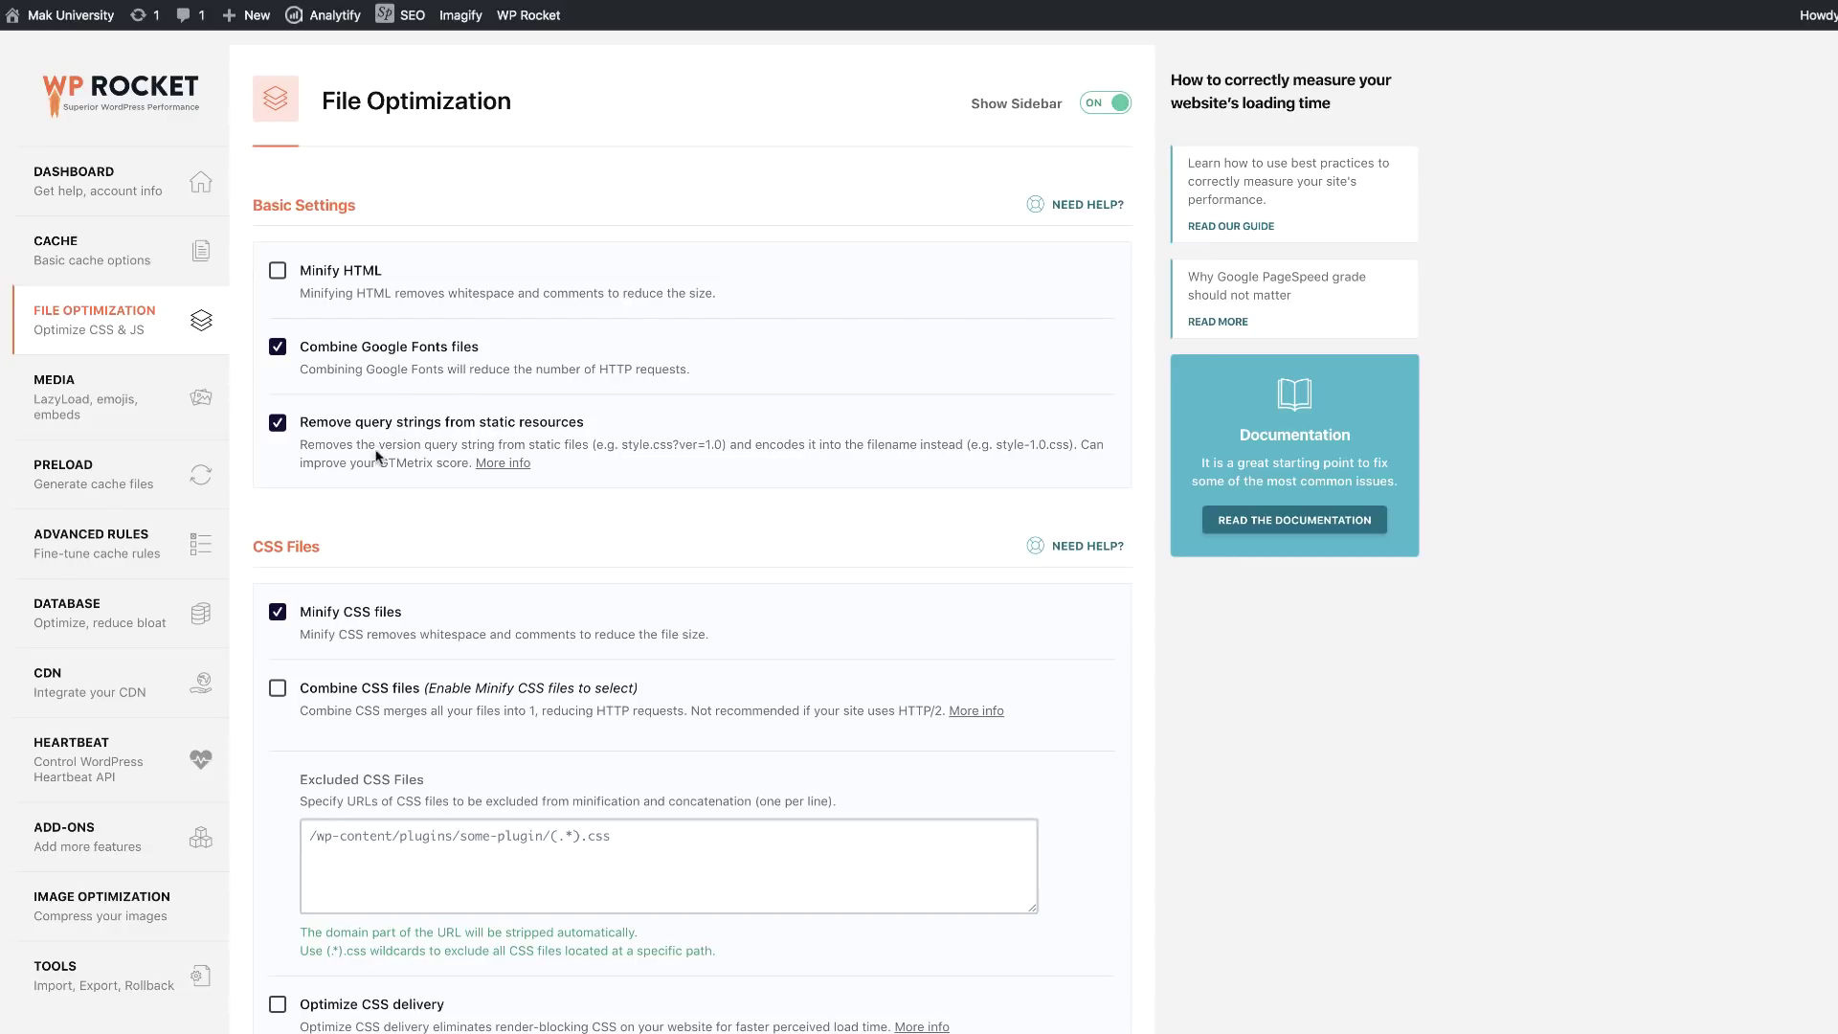
pyautogui.scroll(-4, 814, 724)
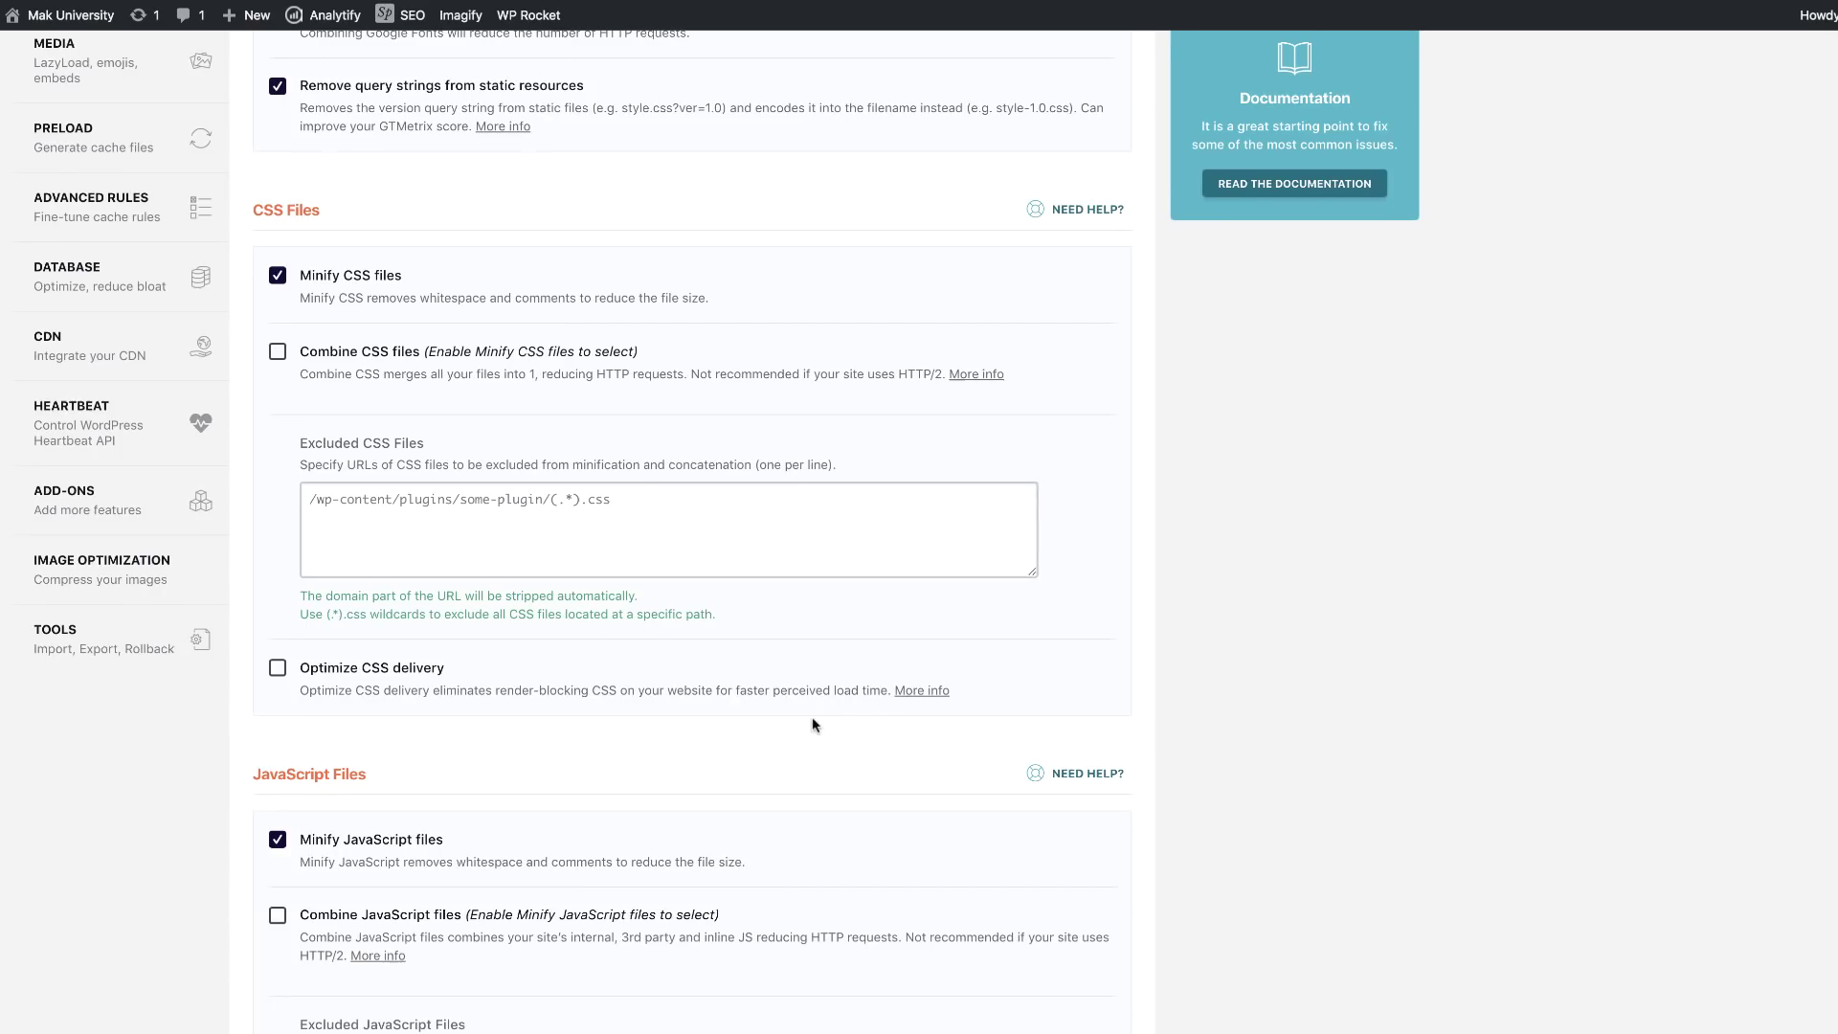
pyautogui.scroll(-3, 812, 725)
pyautogui.scroll(2, 100, 514)
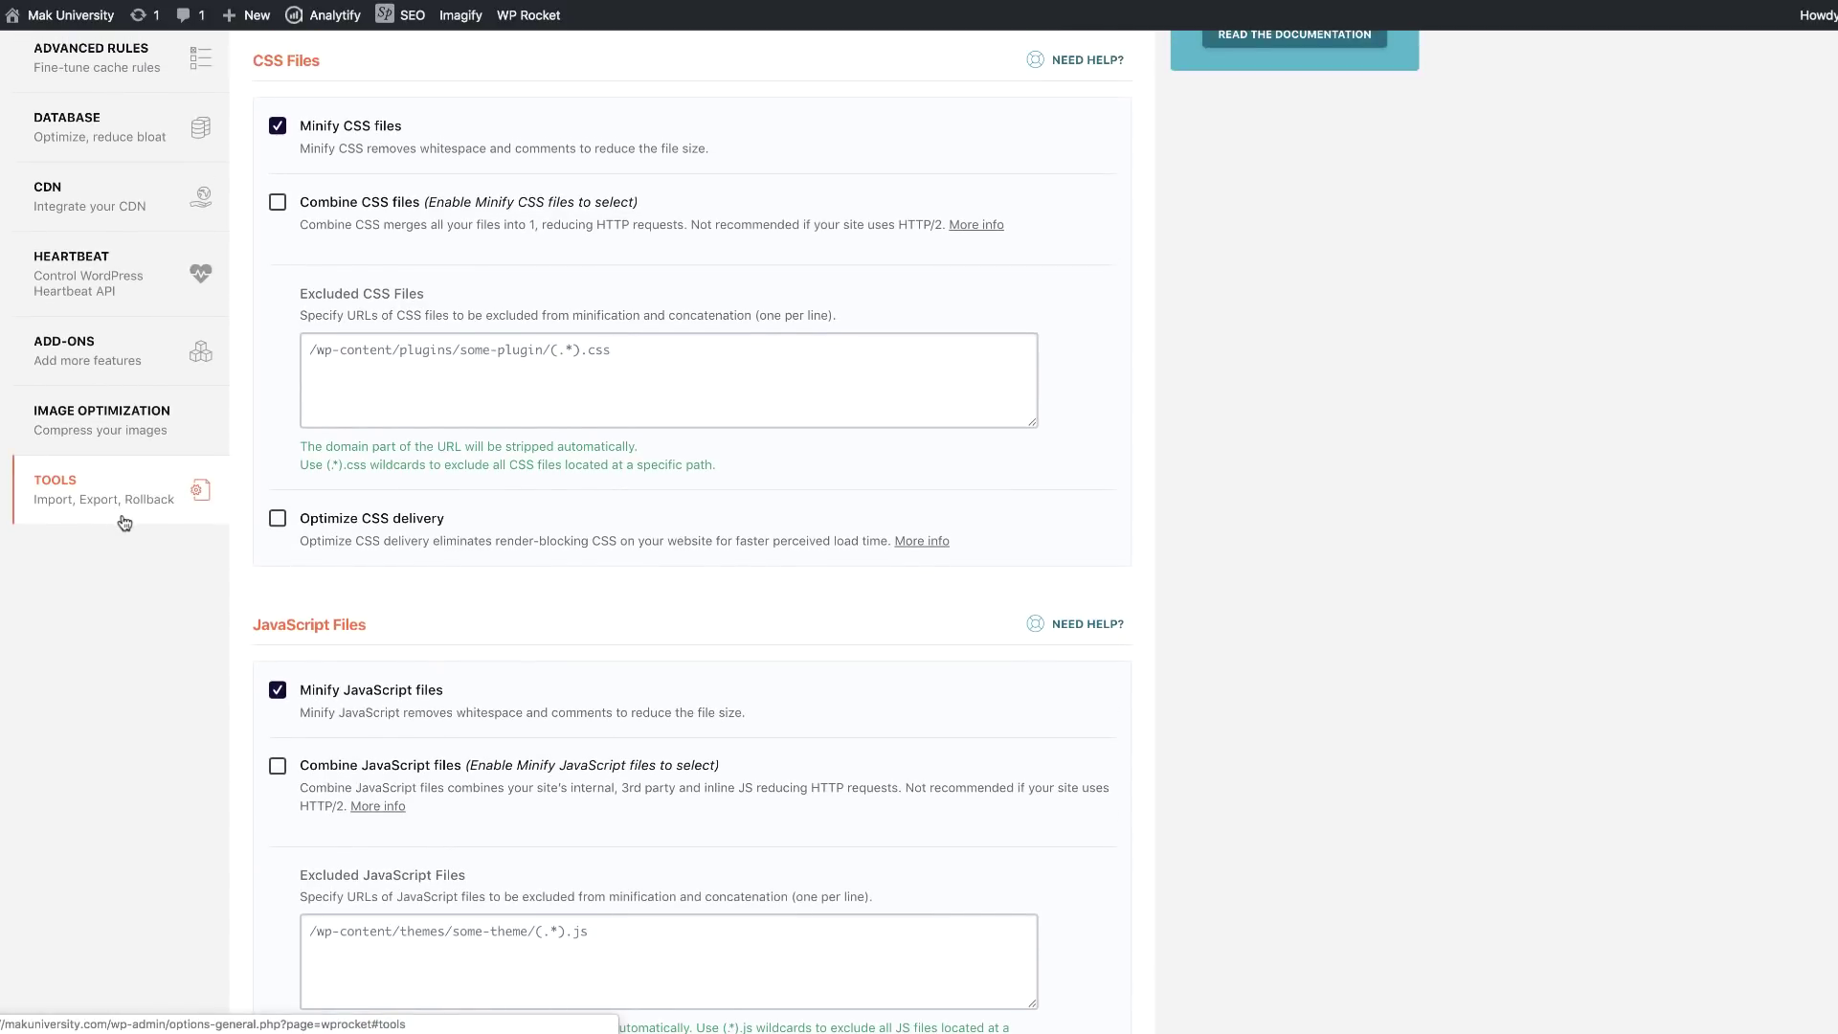
pyautogui.scroll(1, 125, 523)
pyautogui.scroll(1, 124, 523)
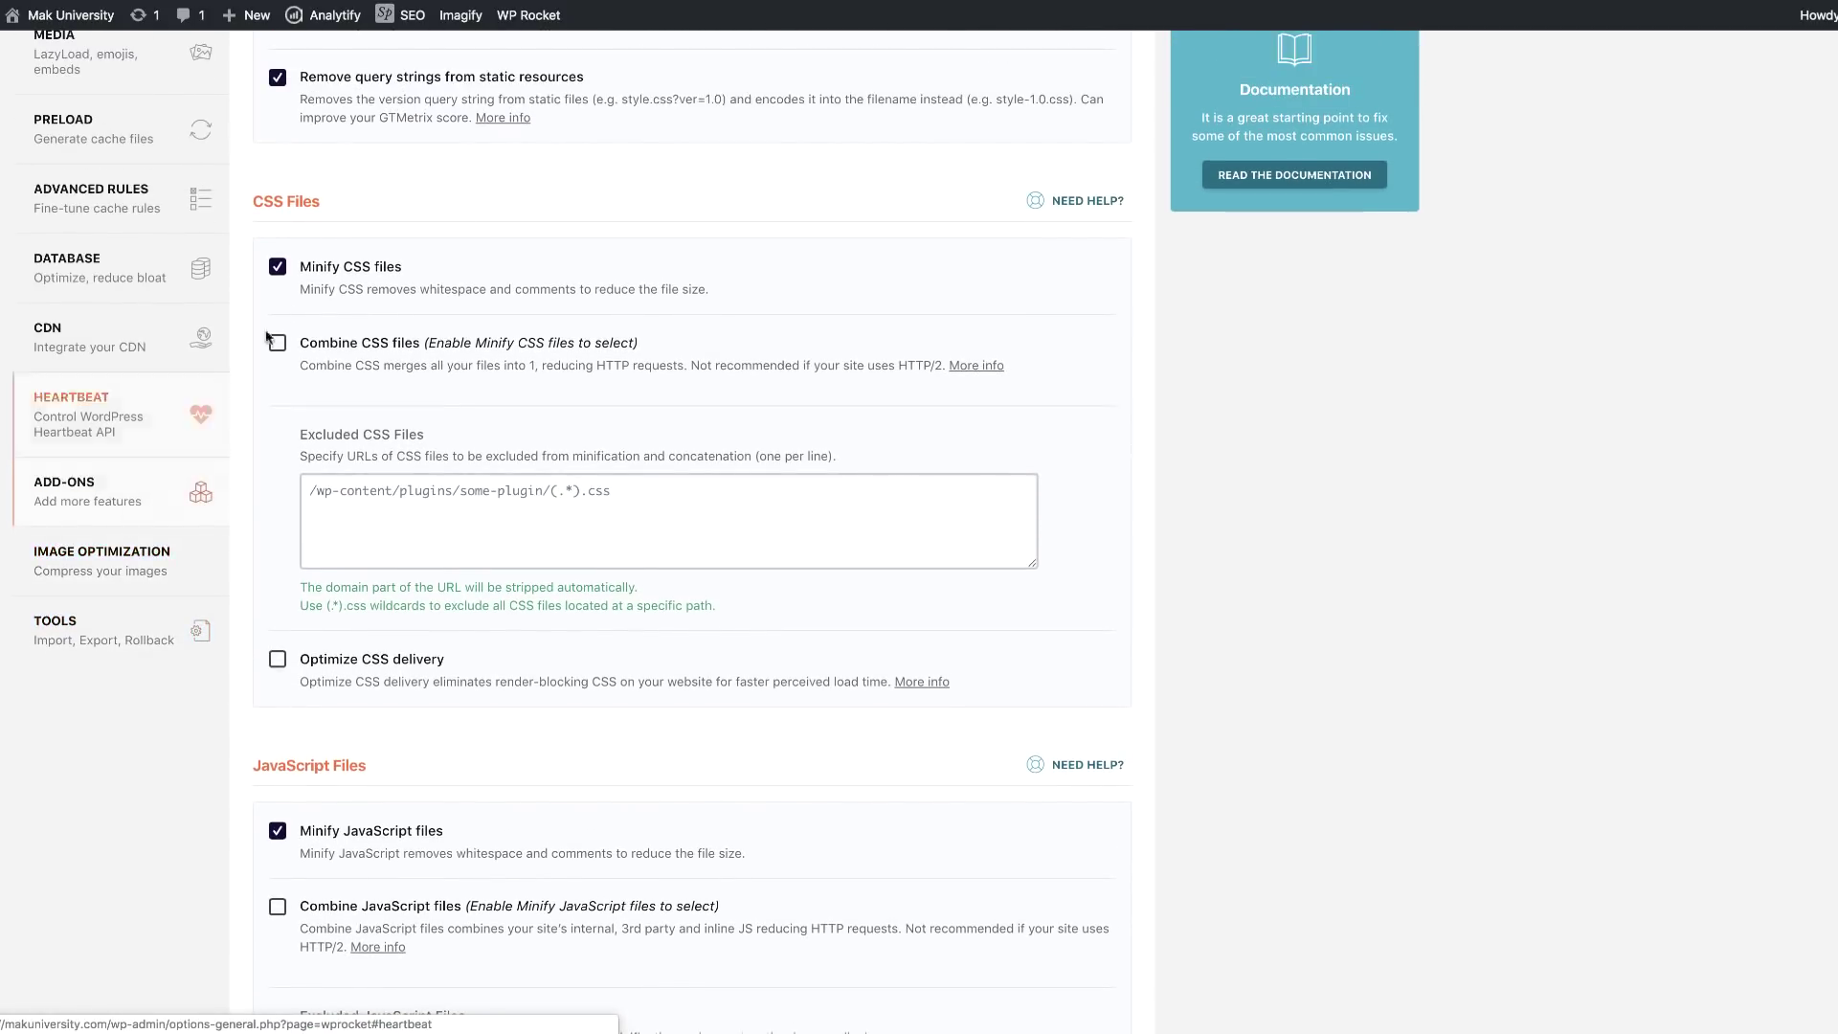
# Step: Review WP Rocket's CDN settings page, leaving the CDN disabled
pyautogui.click(127, 361)
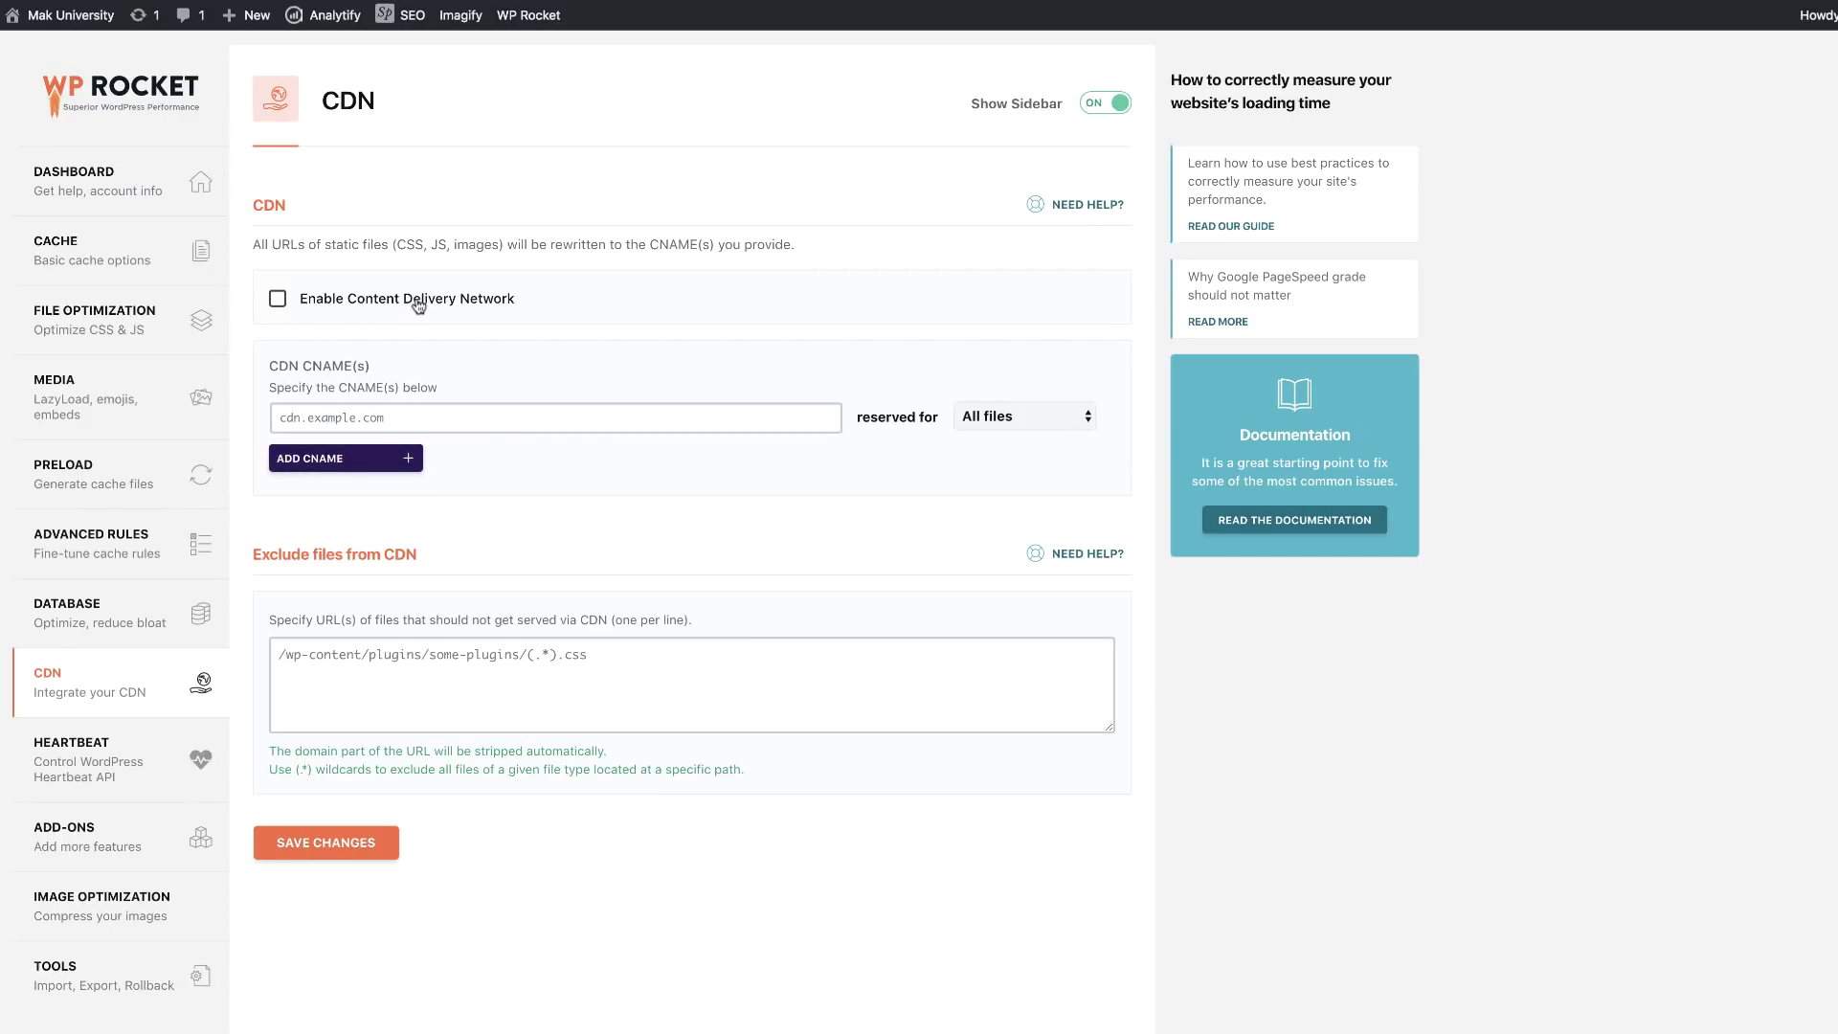
pyautogui.scroll(-2, 201, 833)
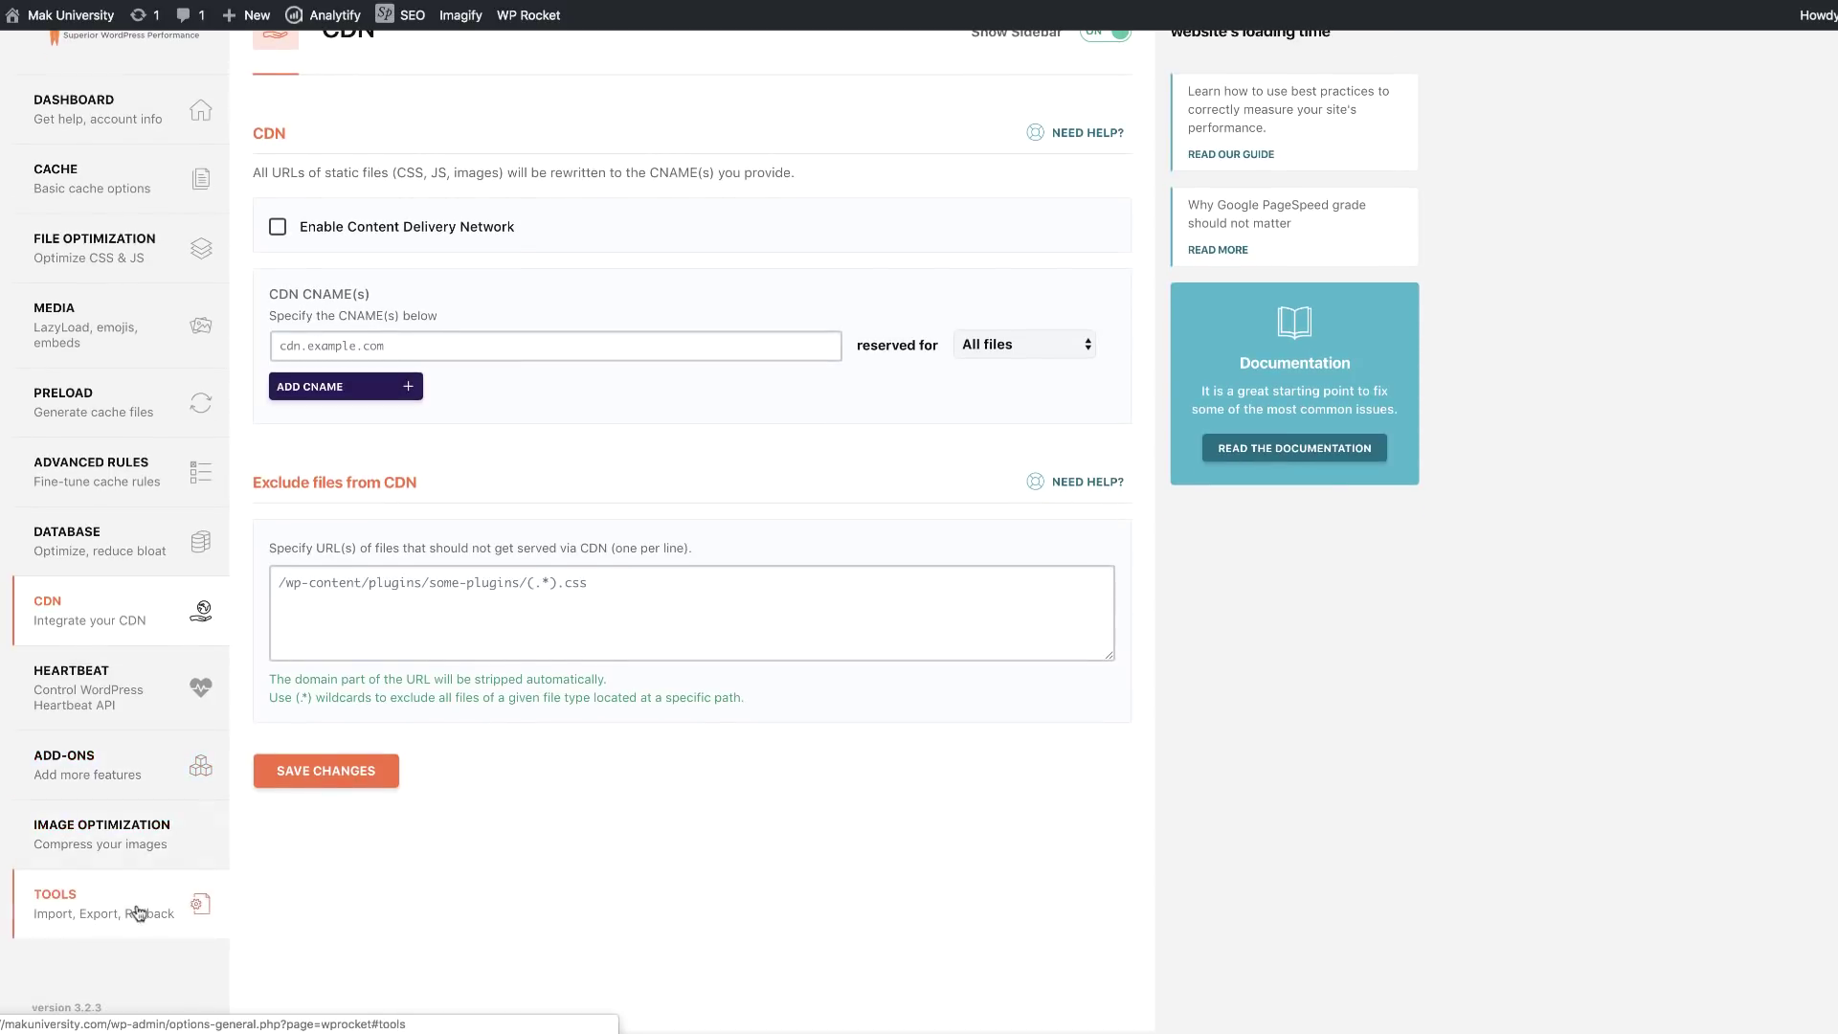
pyautogui.scroll(2, 125, 832)
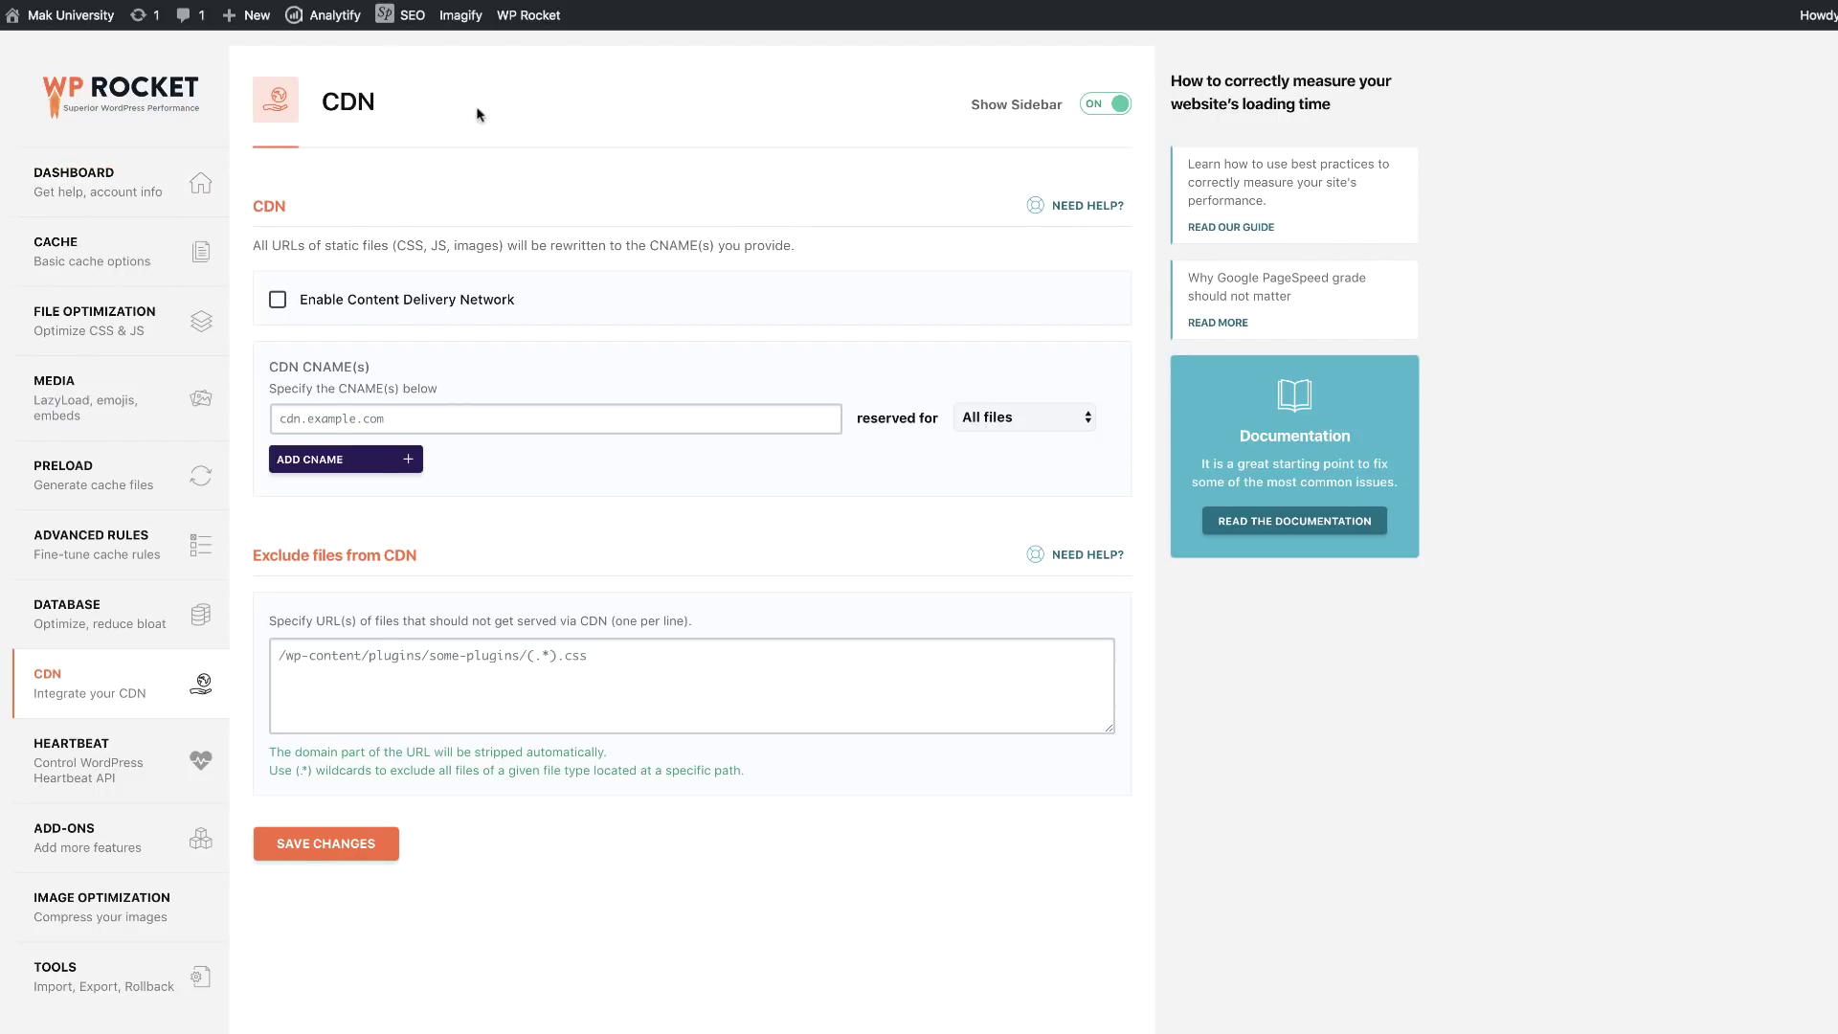
pyautogui.moveTo(4, 58)
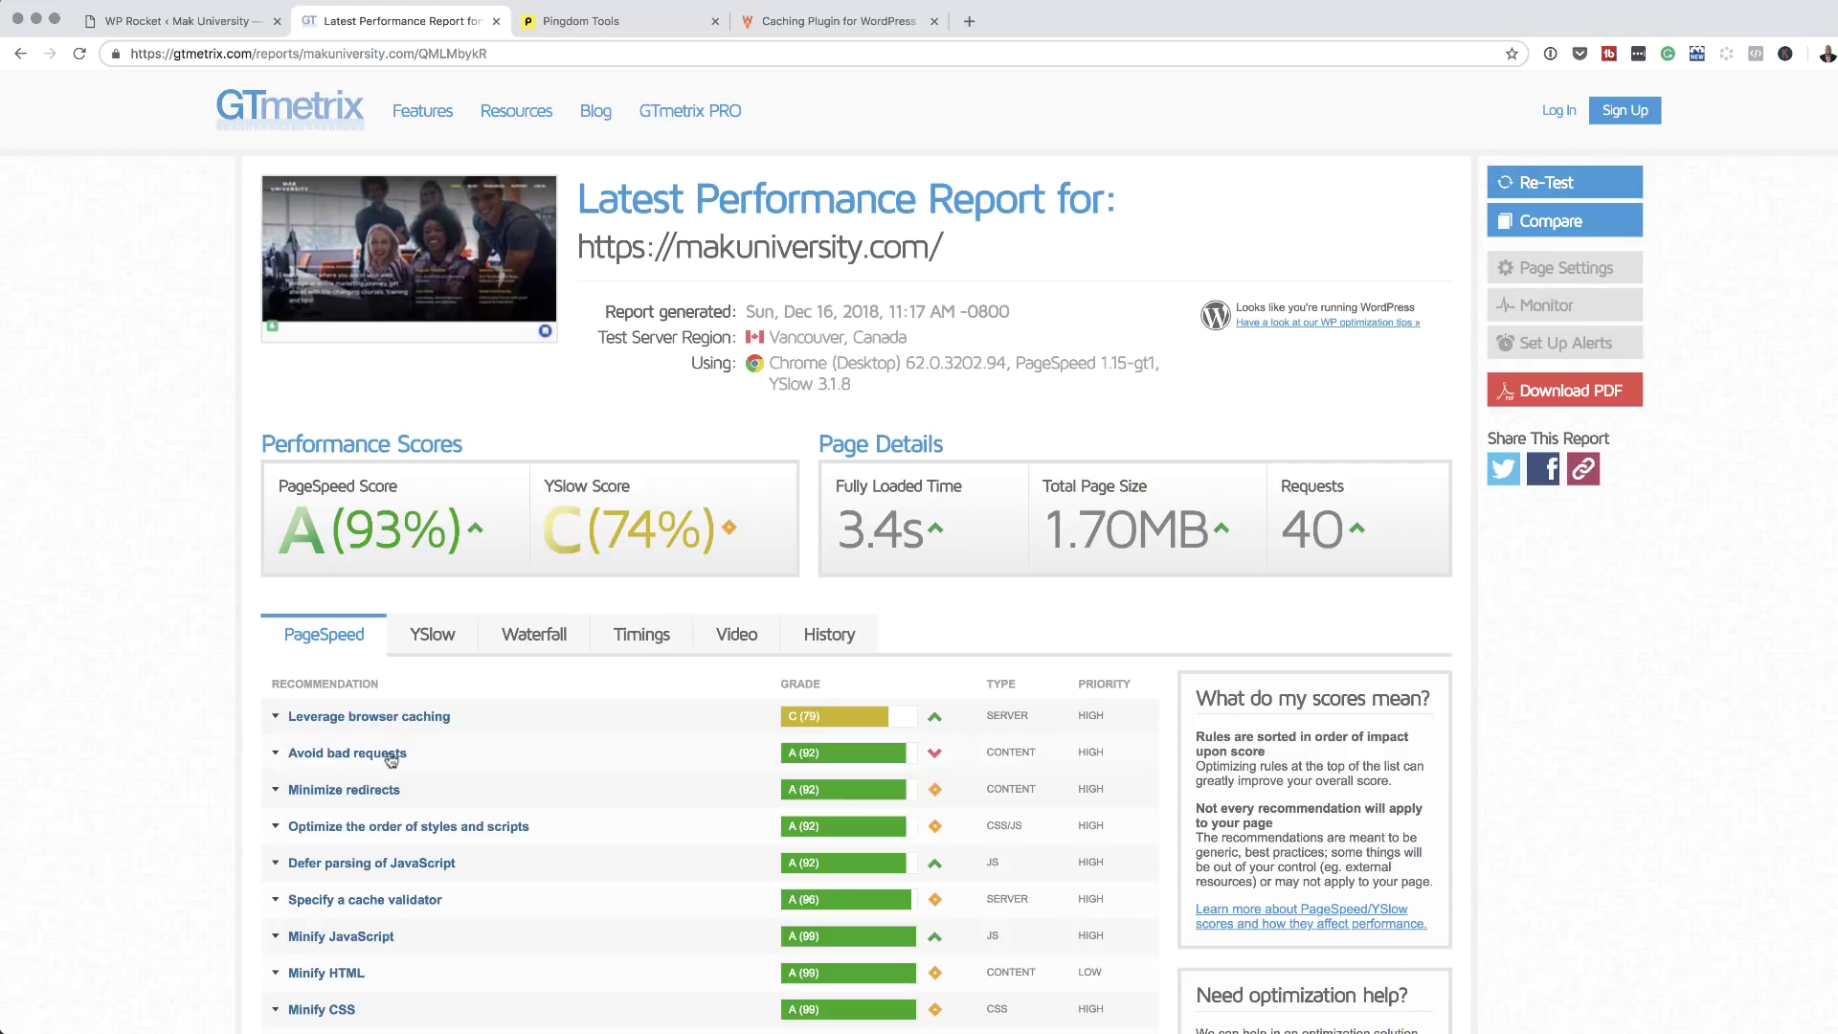
# Step: Scroll through the GTmetrix PageSpeed recommendations, then back up to the PageSpeed A (93%) and YSlow C (74%) scores
pyautogui.scroll(-5, 422, 761)
pyautogui.scroll(-2, 424, 756)
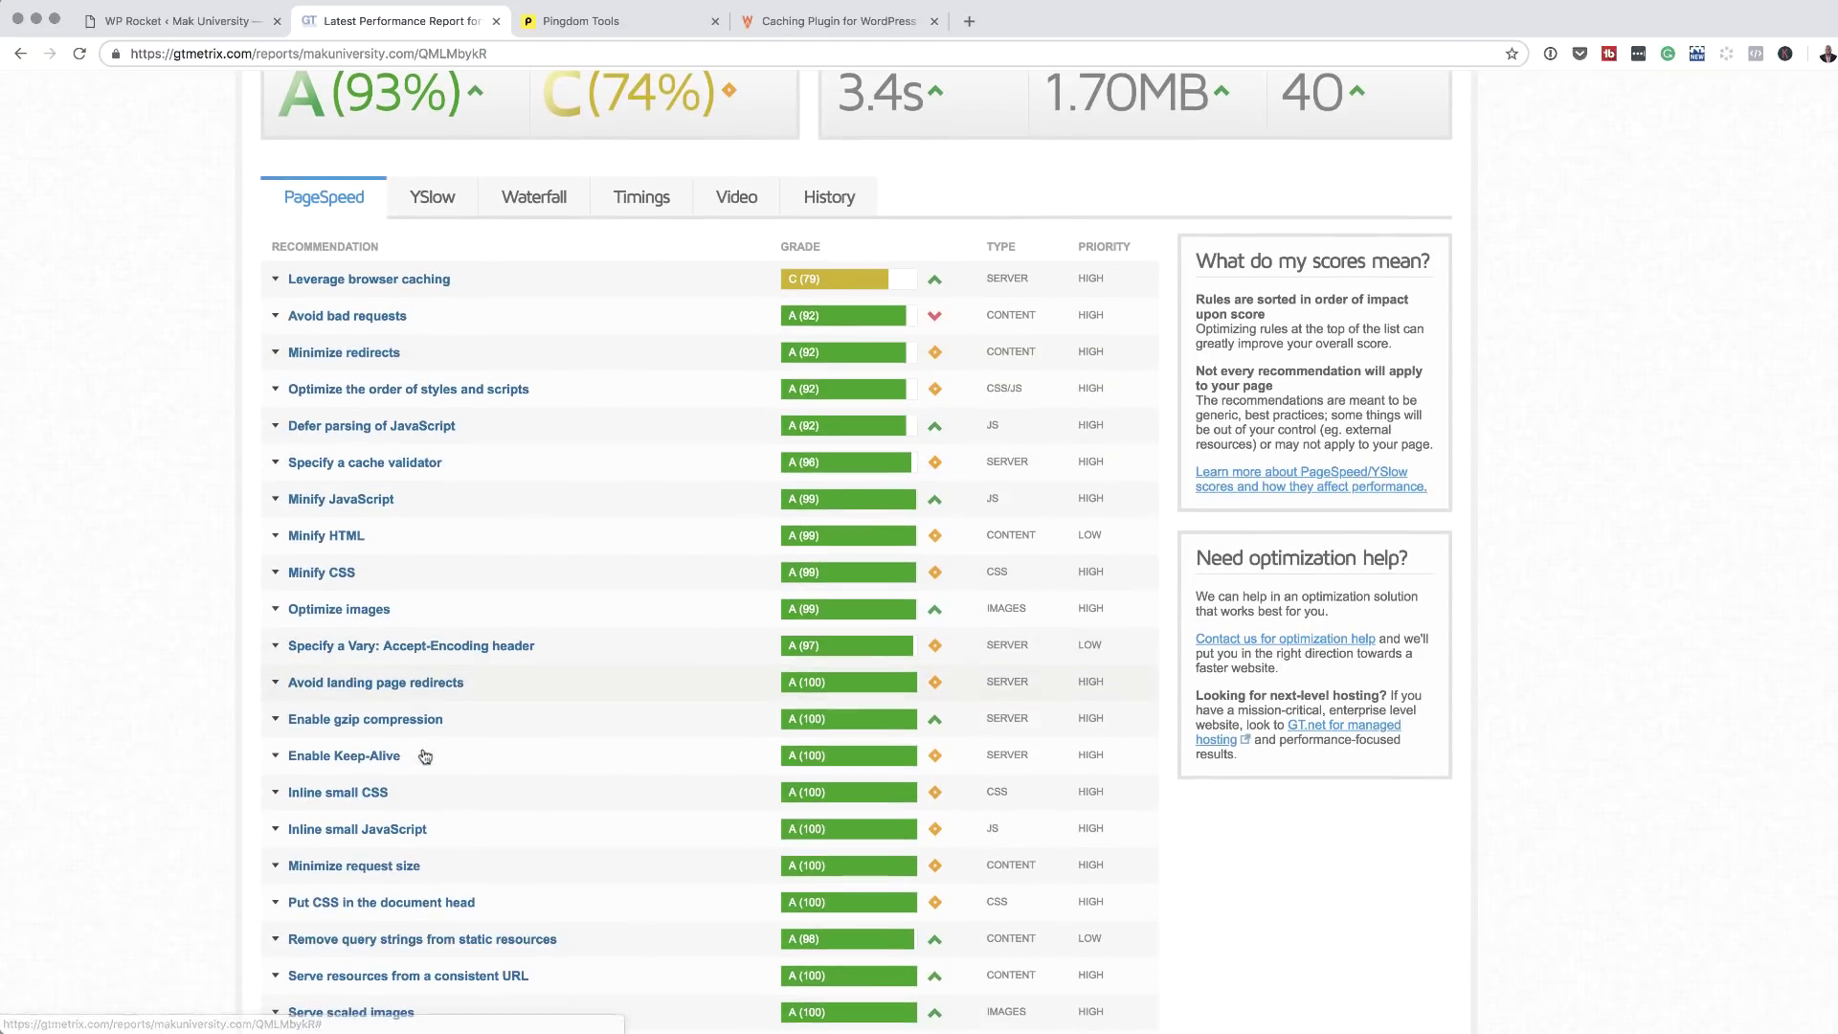
pyautogui.scroll(-5, 850, 733)
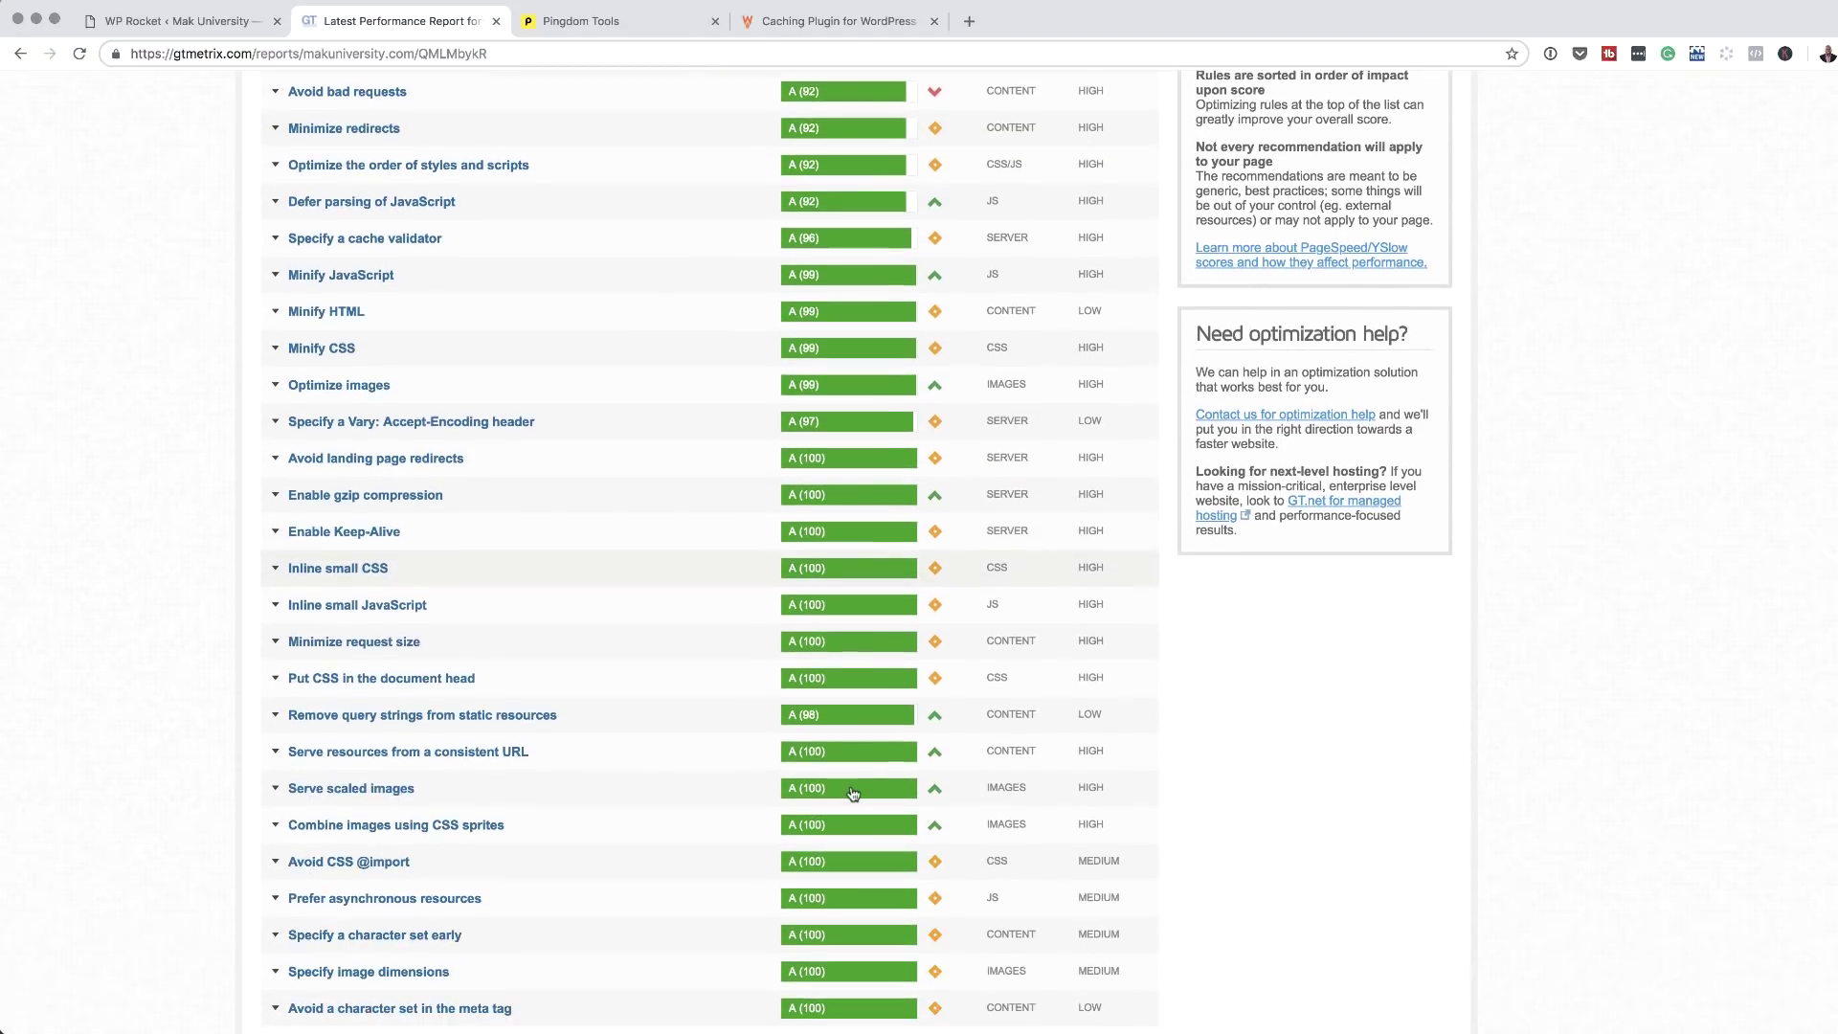
pyautogui.scroll(1, 850, 784)
pyautogui.scroll(10, 853, 793)
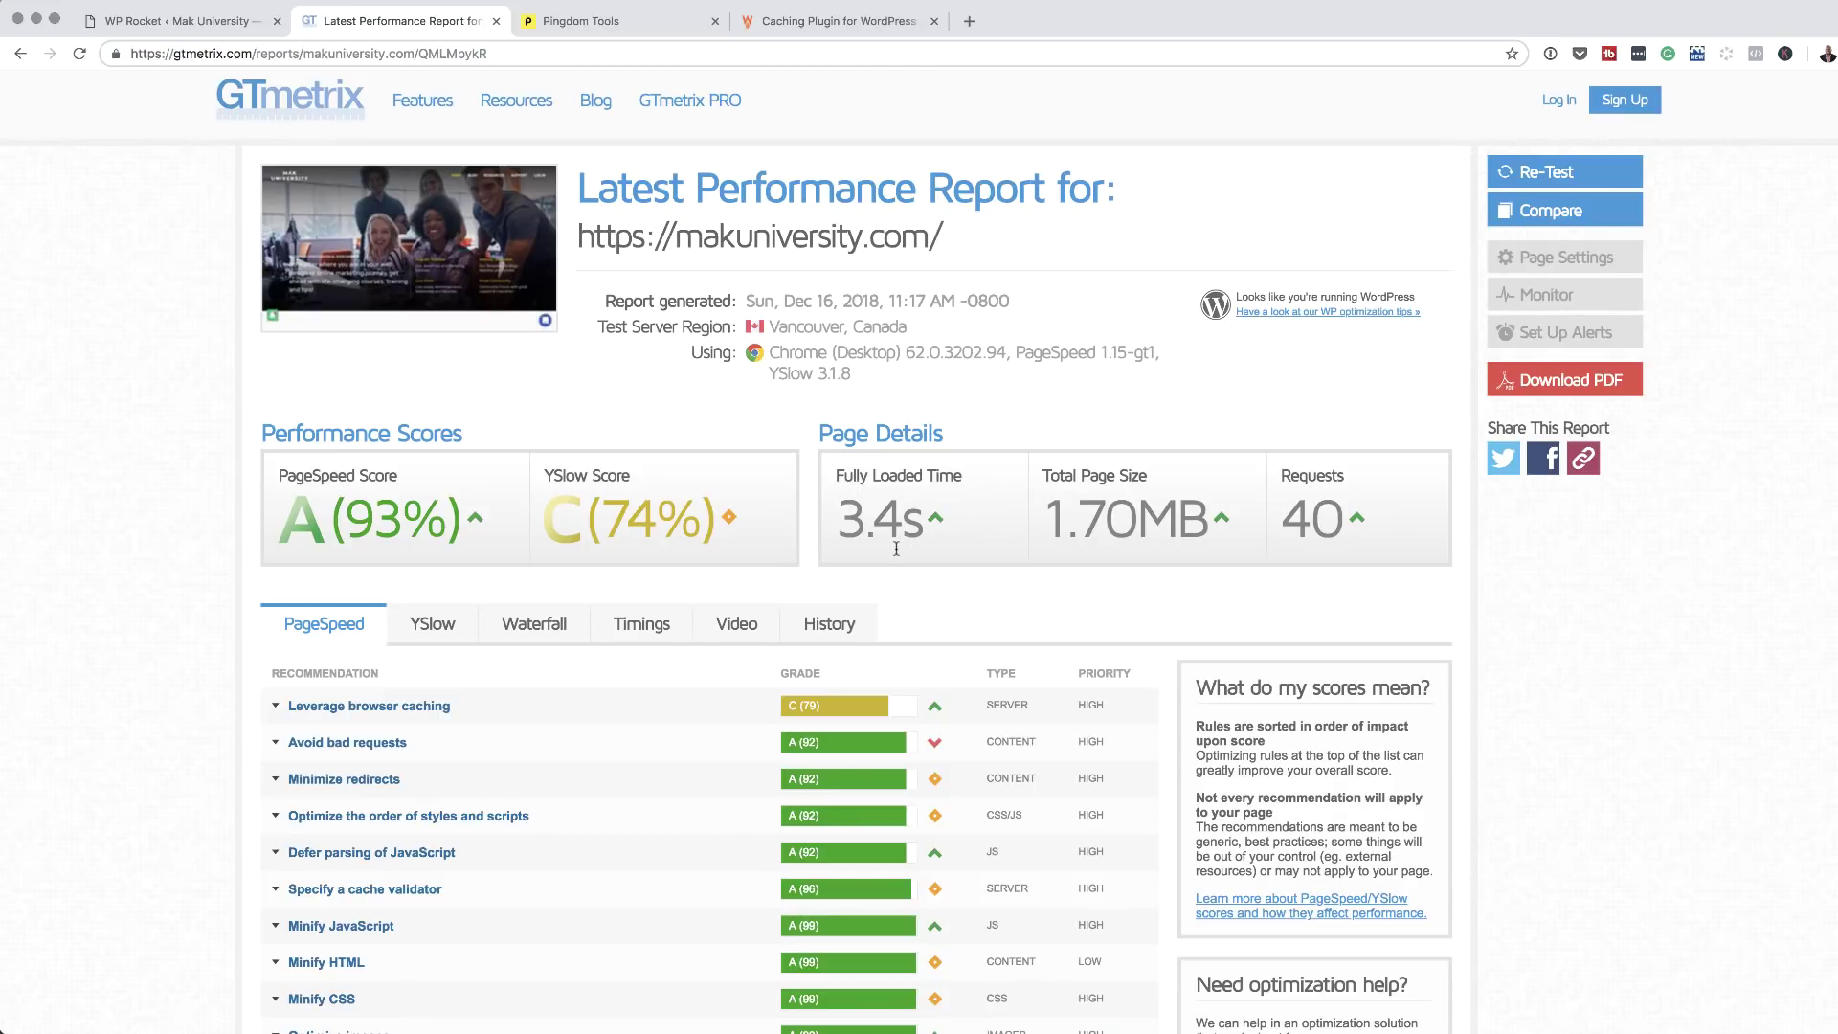
# Step: Rerun the Pingdom London test and review the new C 79 grade, 1.43 s load, 1.5 MB, 46 requests
pyautogui.click(612, 27)
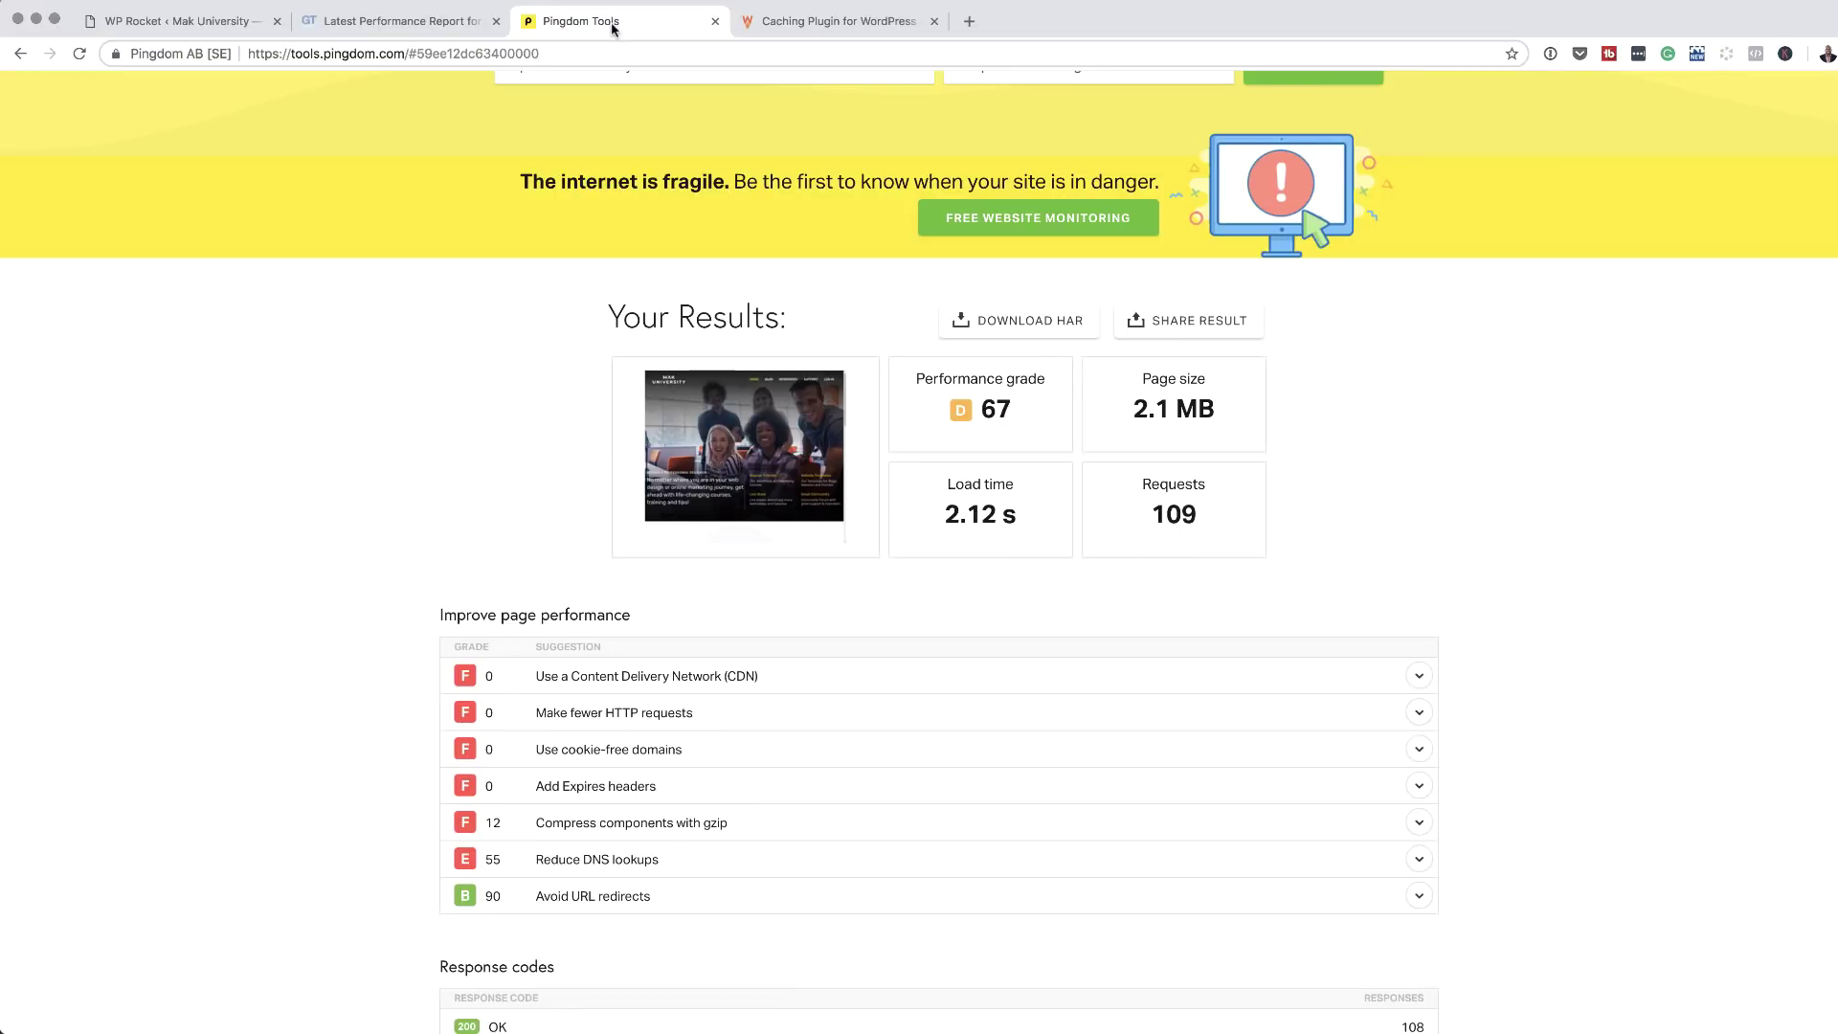
pyautogui.scroll(3, 733, 664)
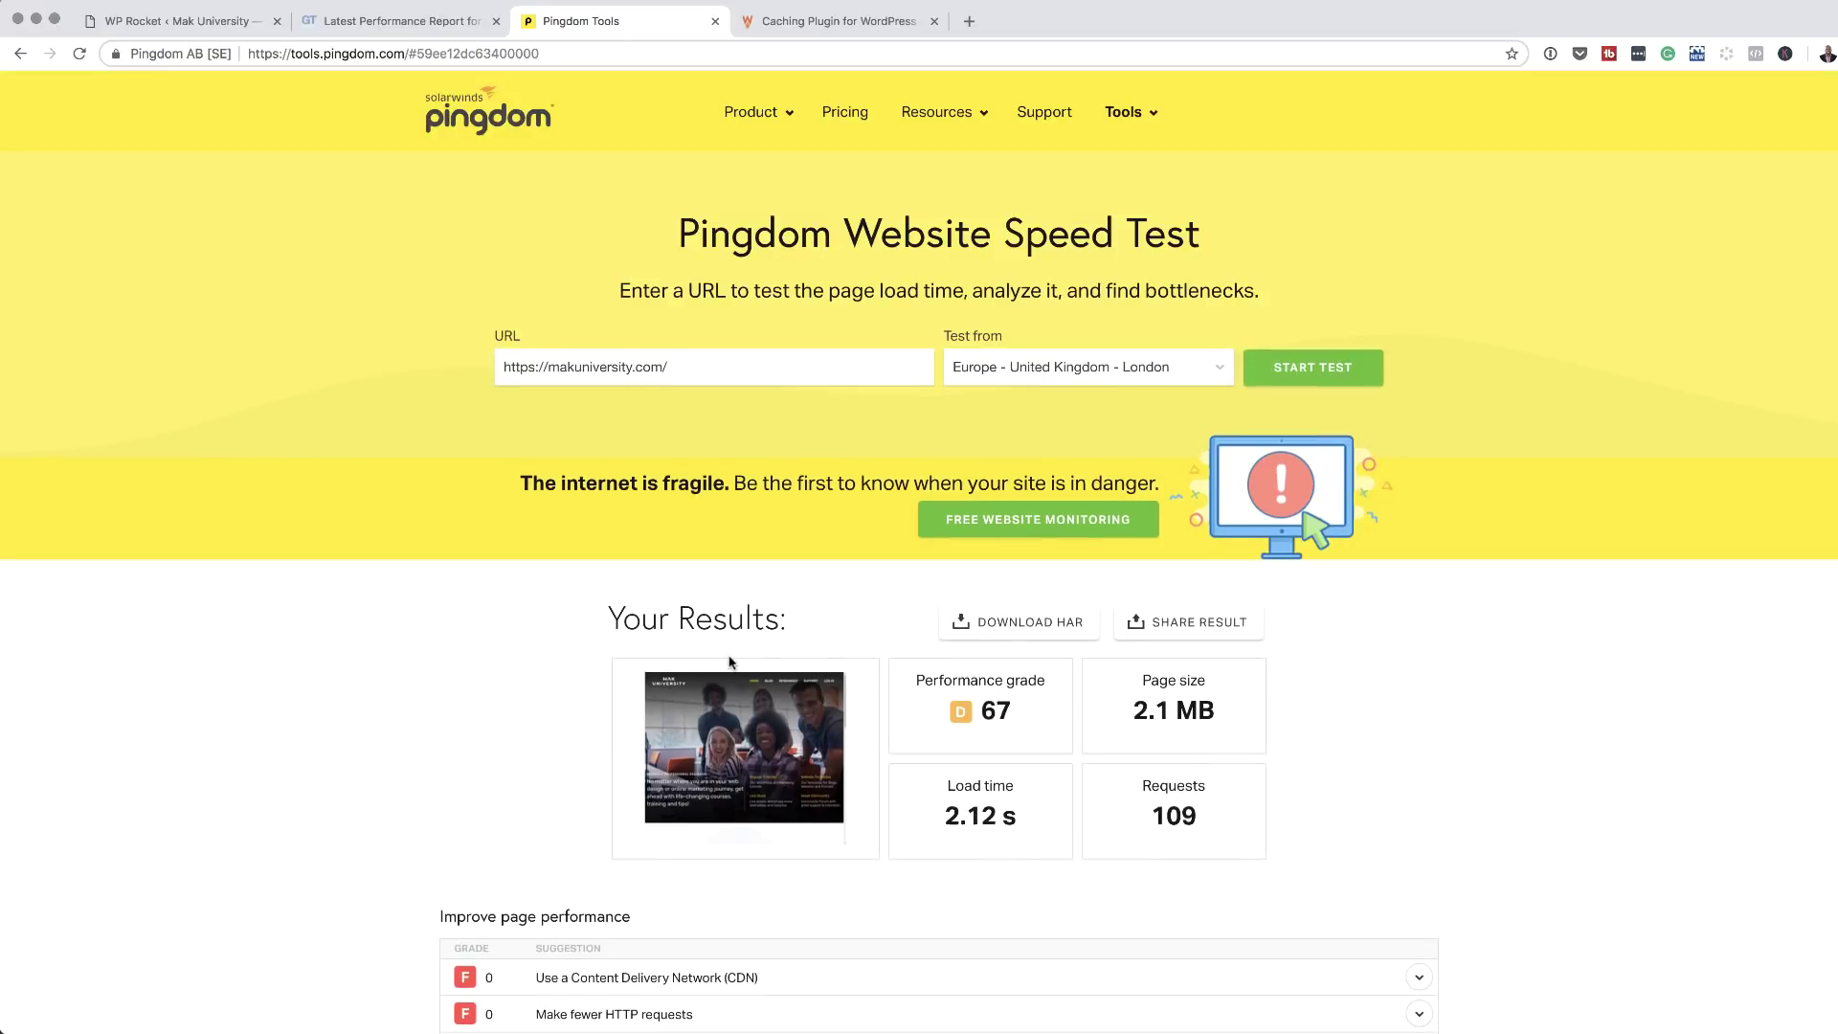
pyautogui.click(1310, 370)
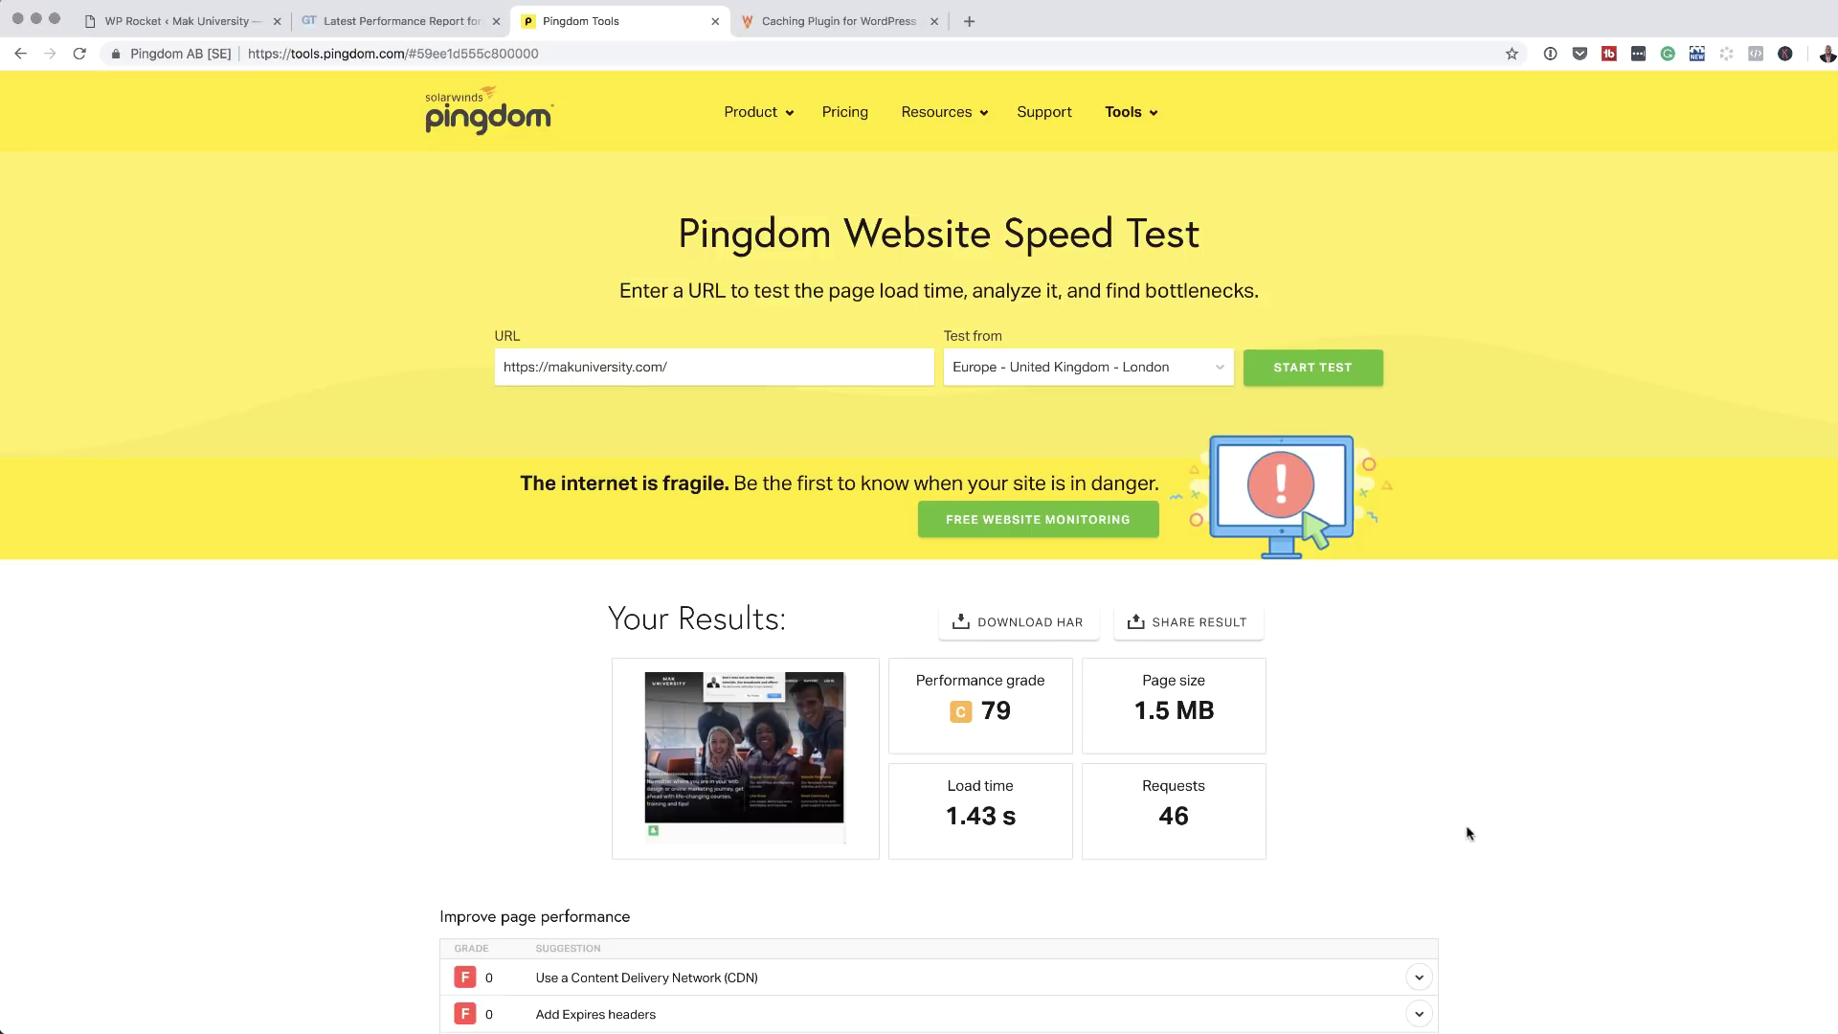
pyautogui.scroll(-3, 1469, 833)
pyautogui.scroll(-1, 1468, 832)
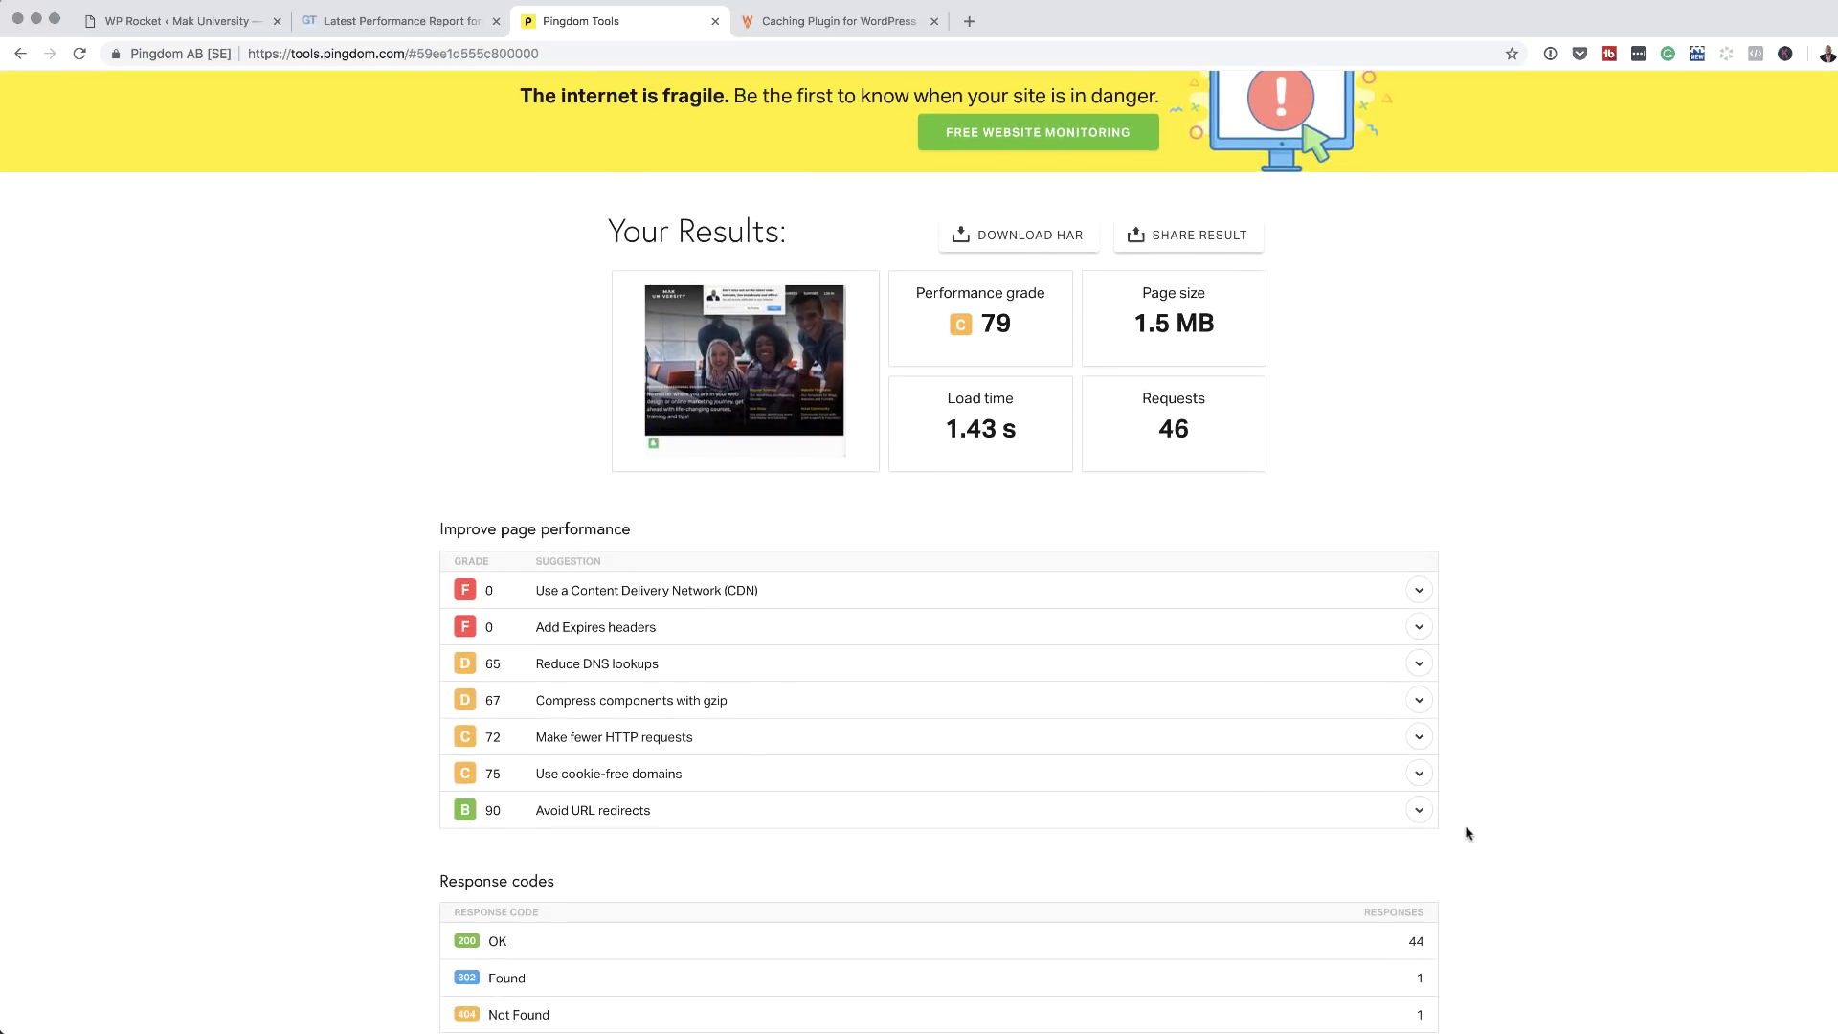
pyautogui.scroll(4, 1530, 838)
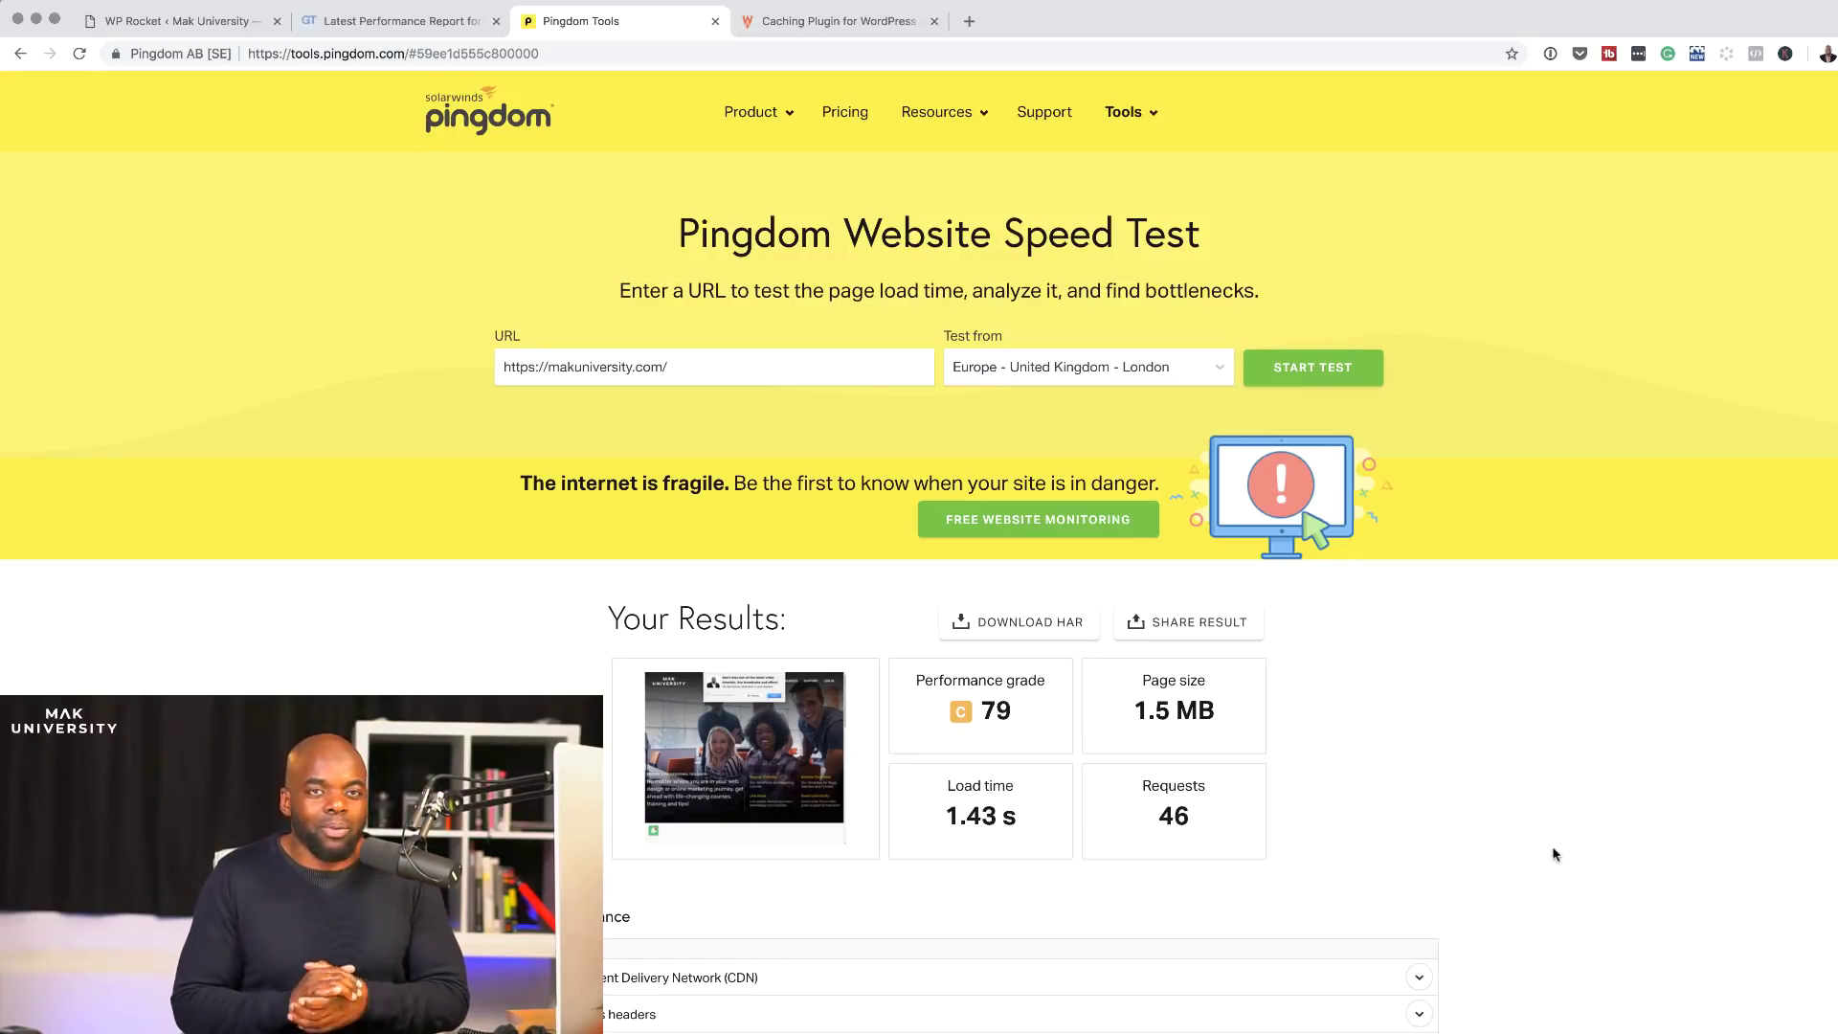
# Step: Bring back the GTmetrix report with PageSpeed A (93%), YSlow C (74%), 3.4s, 1.70MB and 40 requests
pyautogui.click(398, 30)
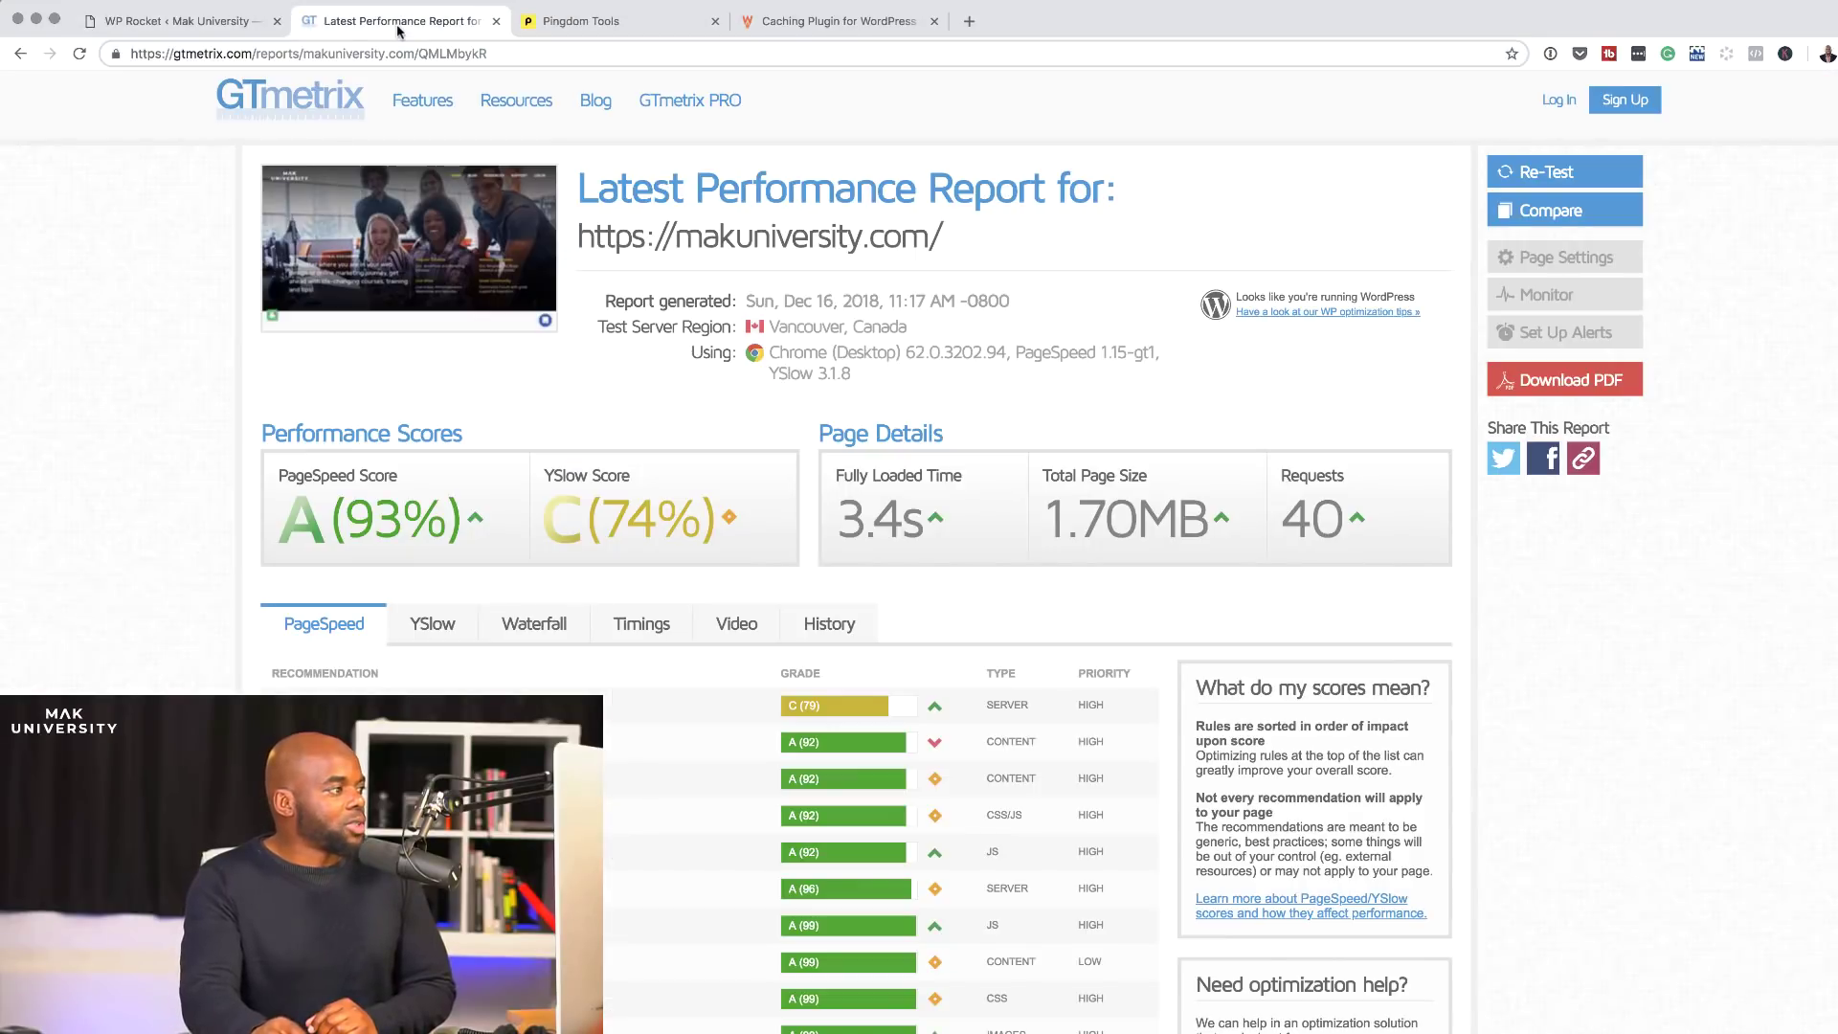